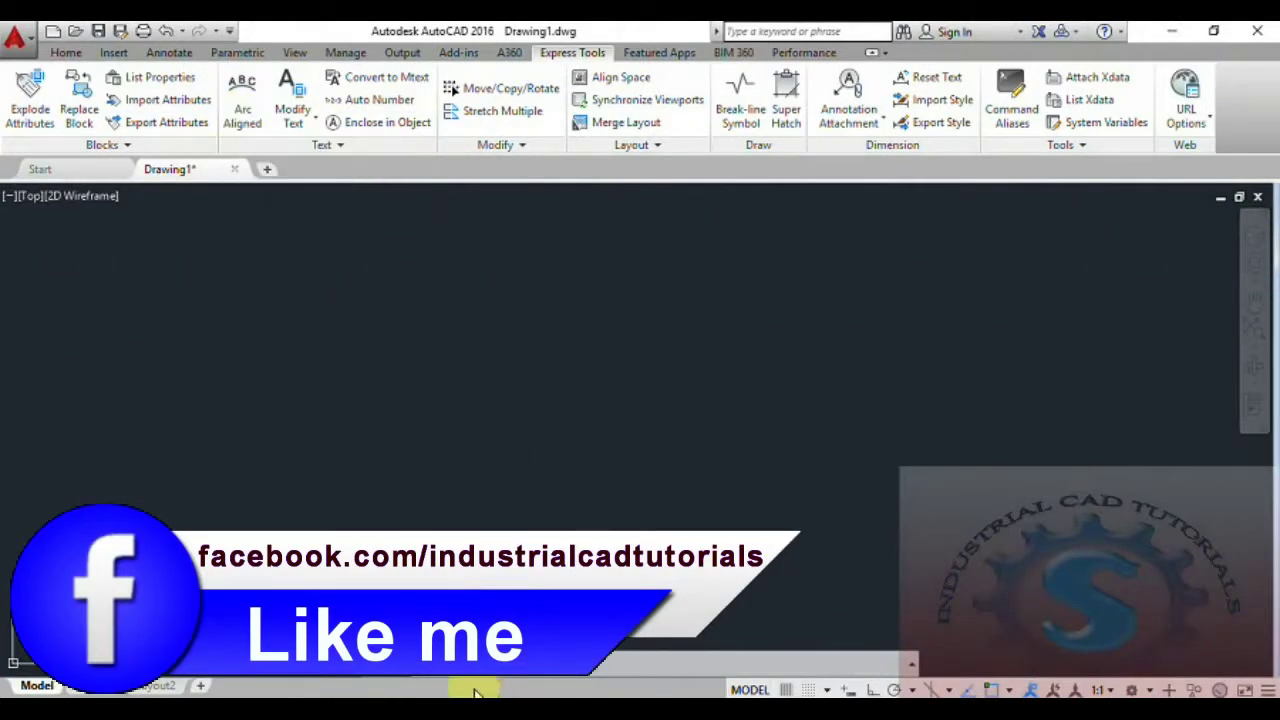
Draw a three-point arc opening downward, with its two ends level, in the middle of the drawing area.
type("arc")
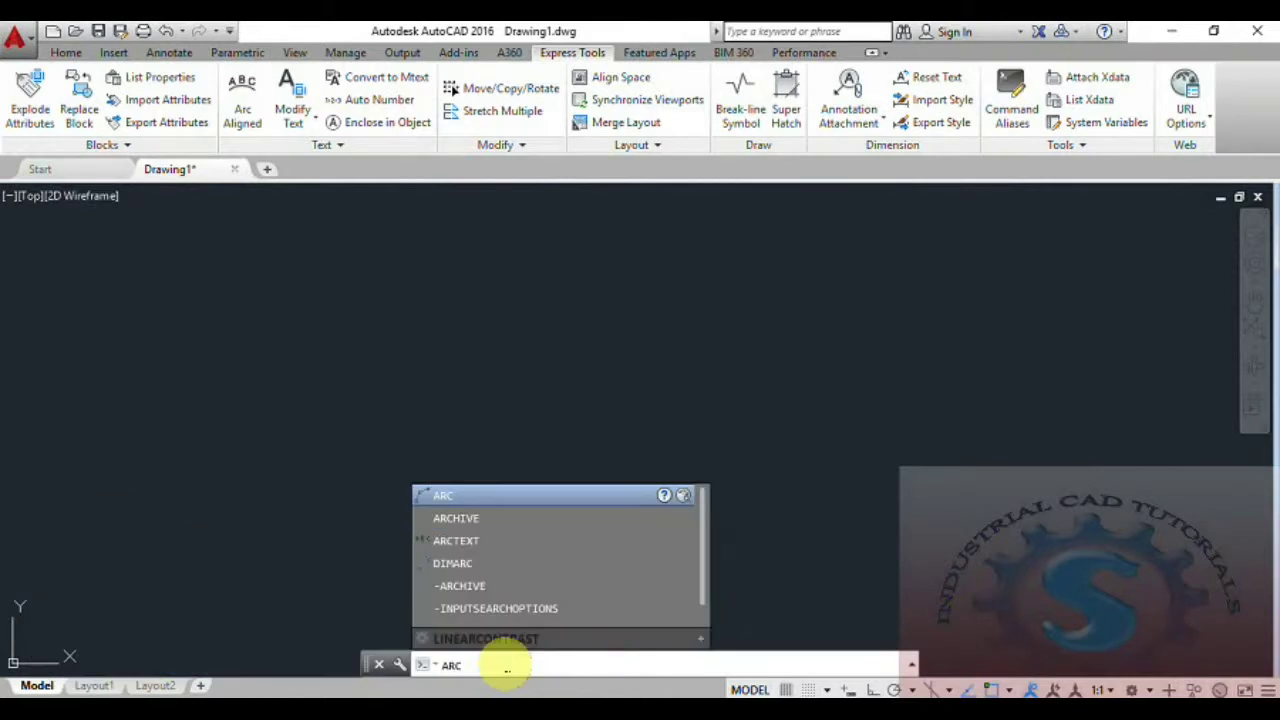
key("Return")
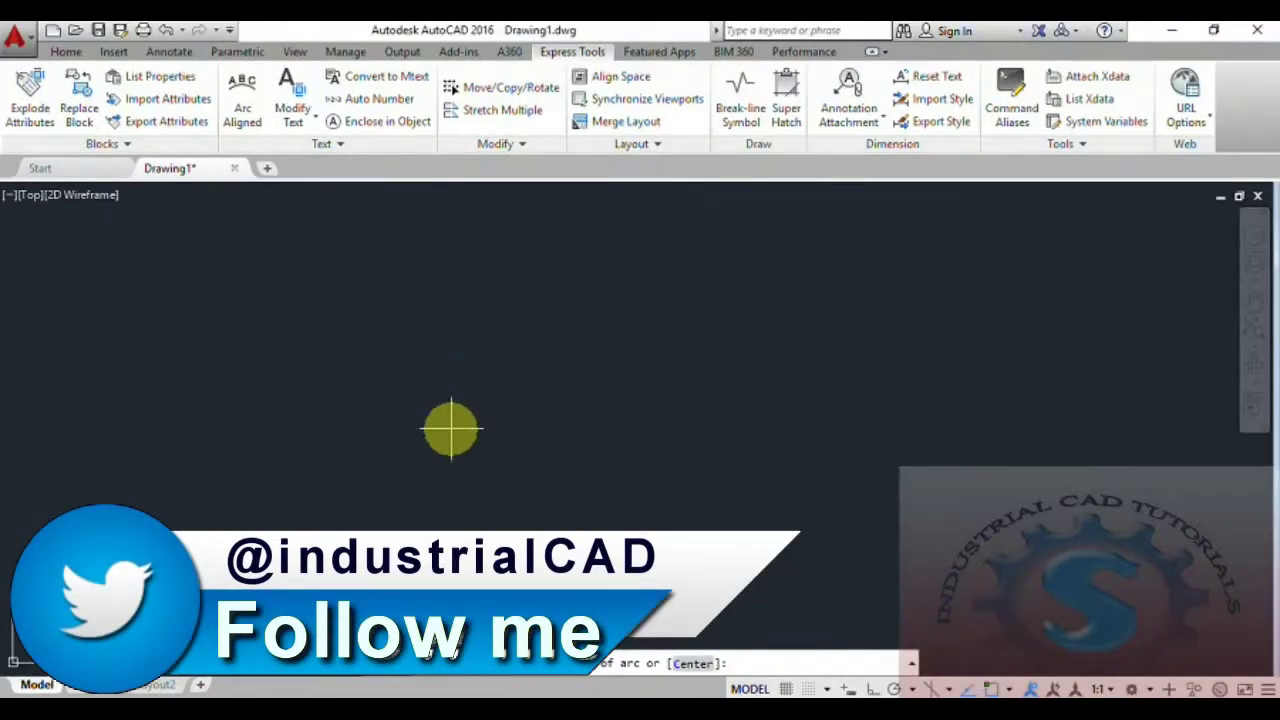
left_click(424, 419)
left_click(591, 341)
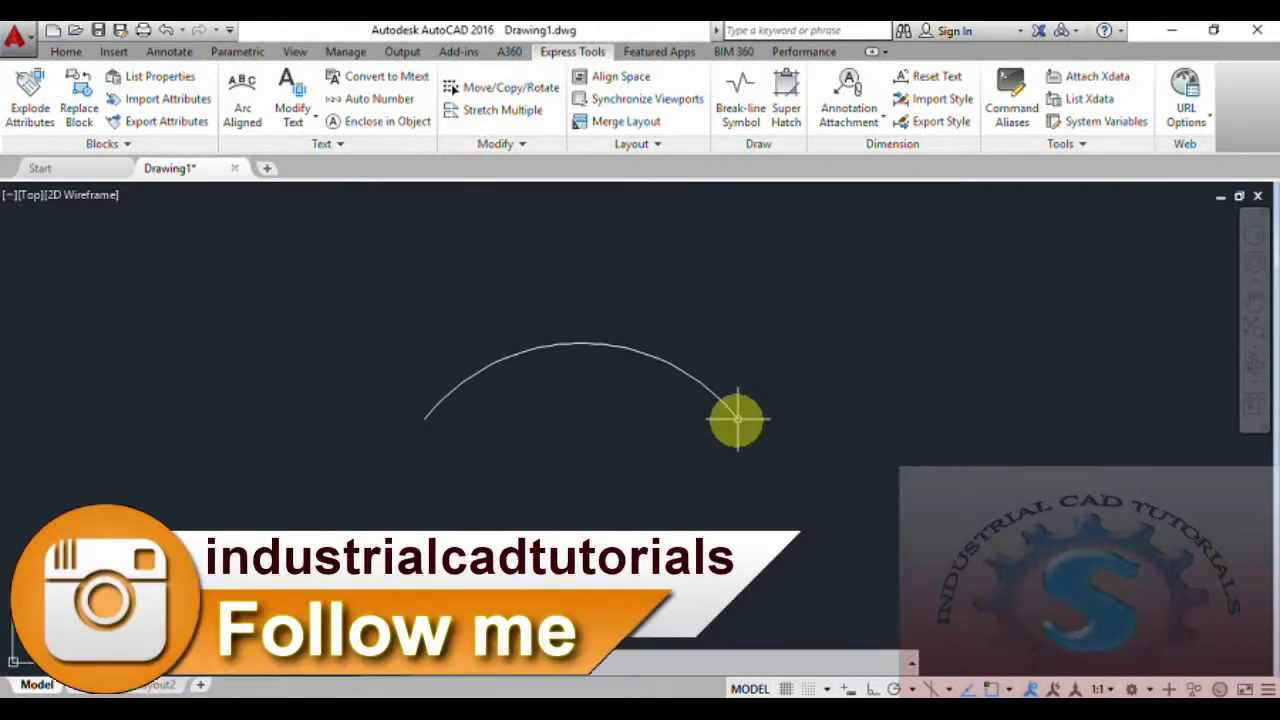
scroll(570, 385, "up", 2)
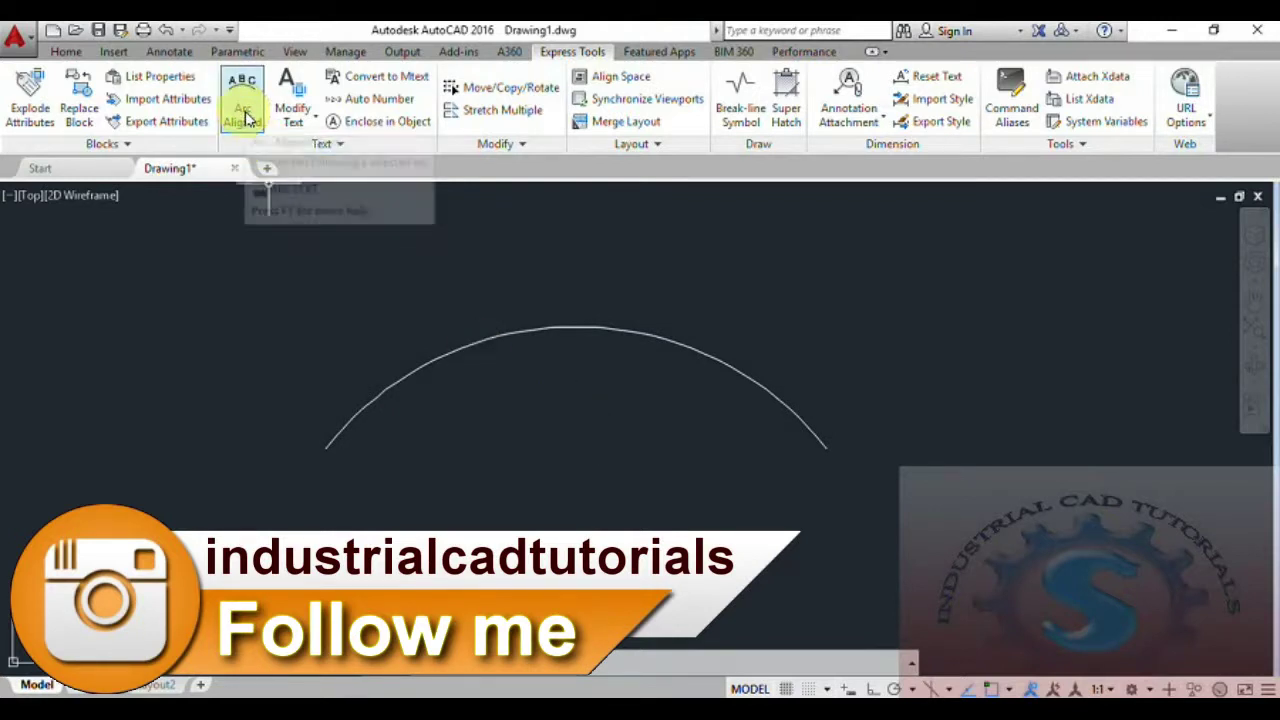
Create arc-aligned text reading "INDUSTRIAL CAD TUTORIALS" on the arc with a text height of 10.
left_click(246, 117)
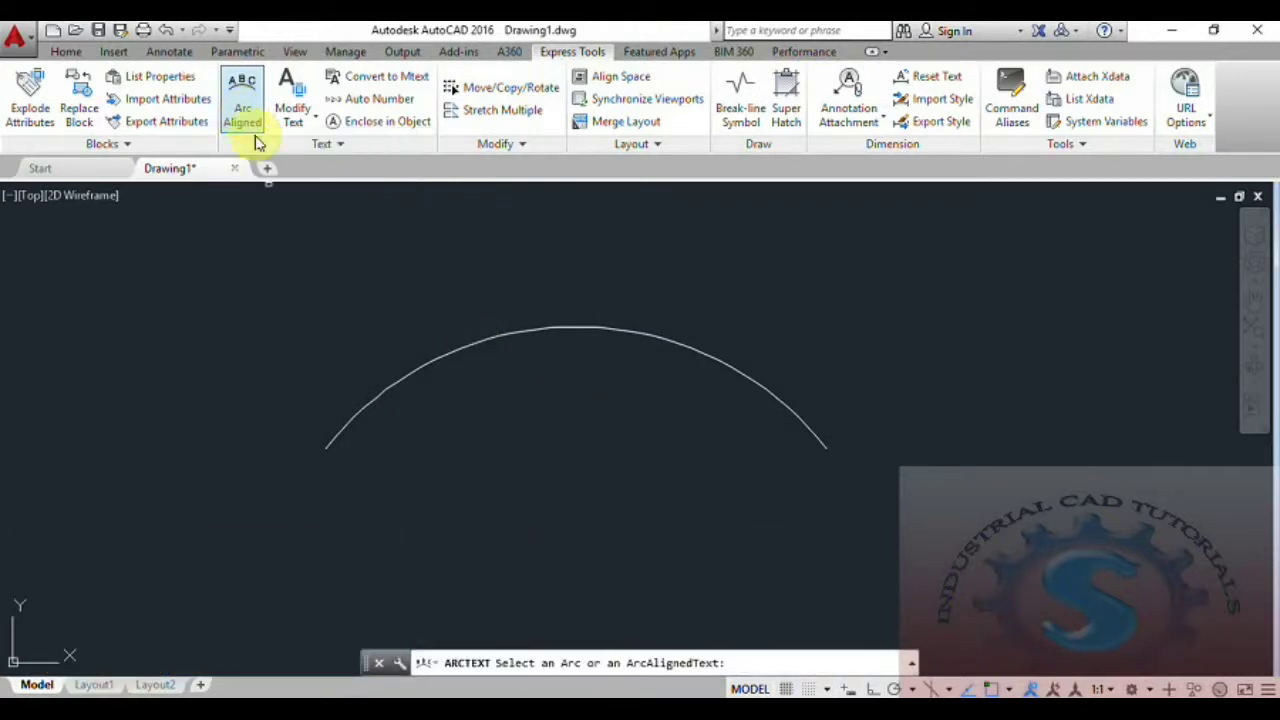
left_click(462, 354)
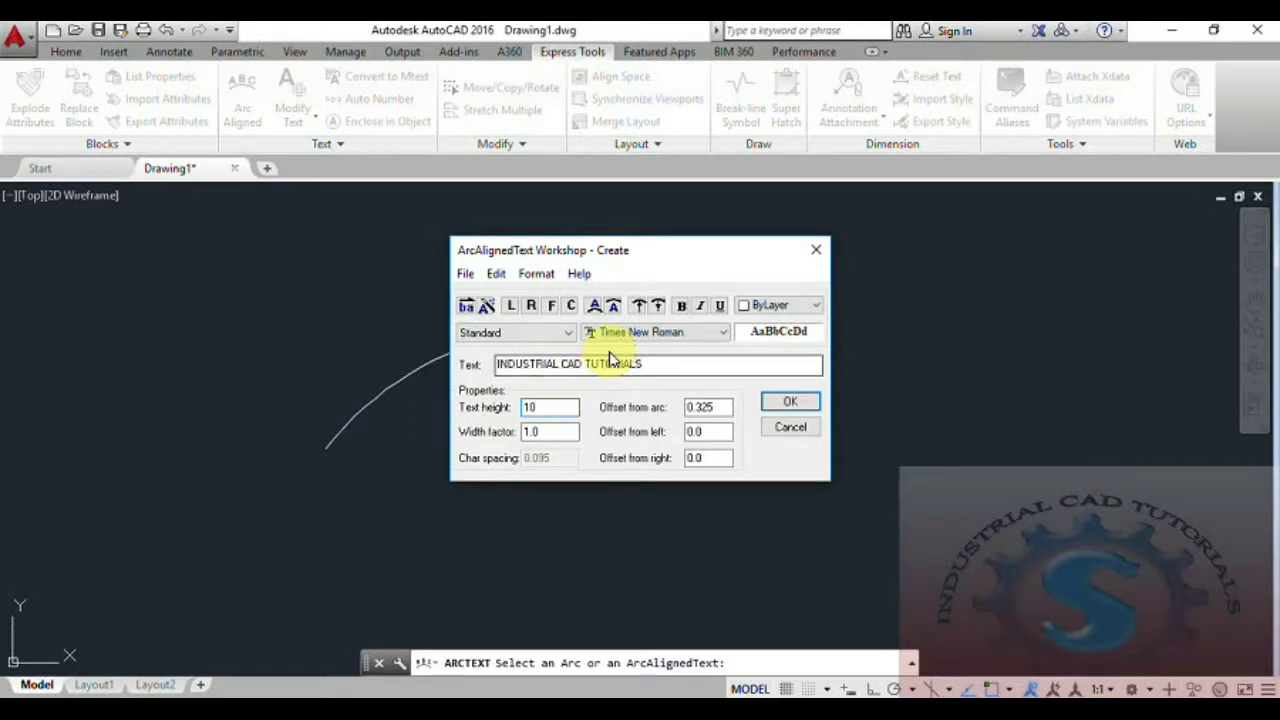
left_click(790, 403)
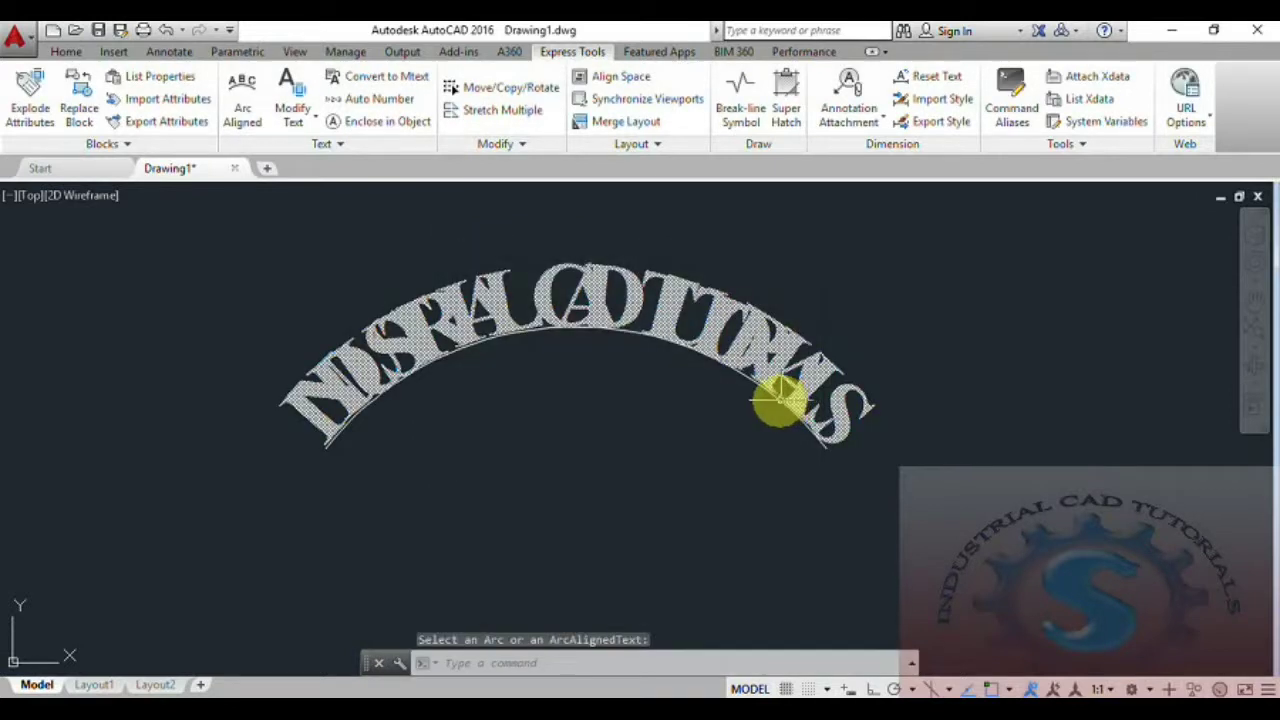
Modify the arc-aligned text to a text height of 5.
double_click(676, 318)
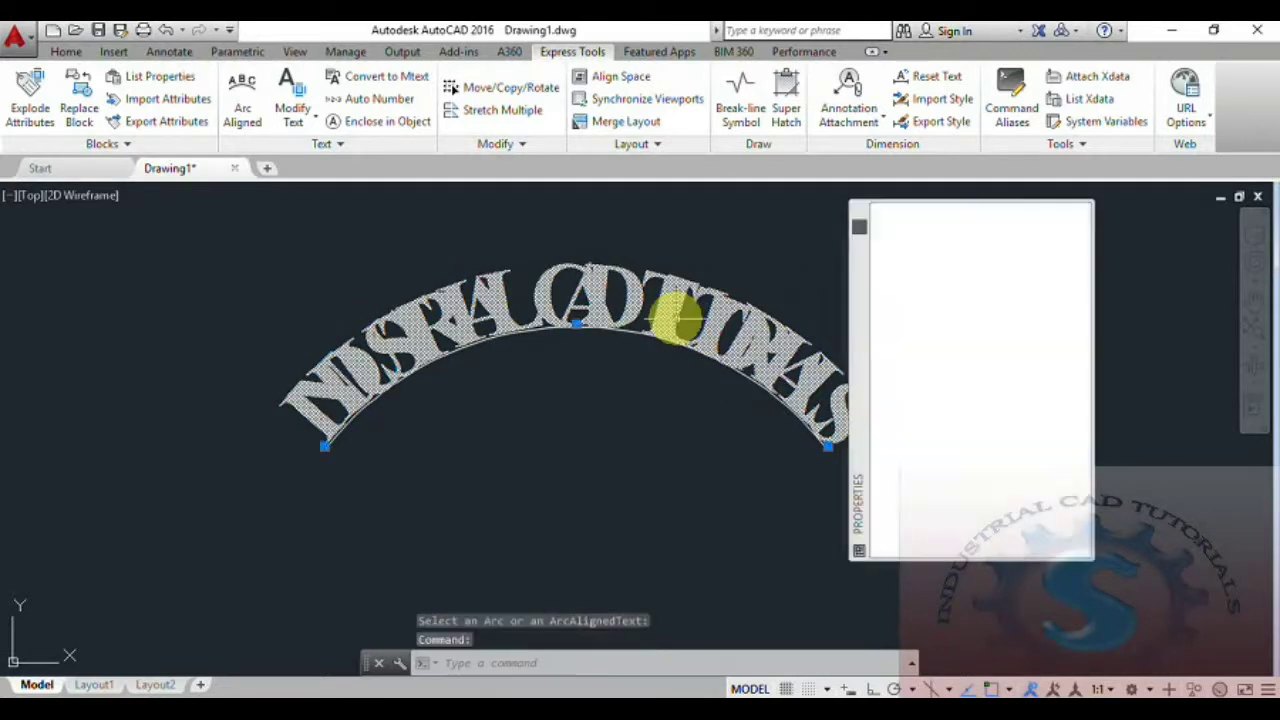
left_click(857, 209)
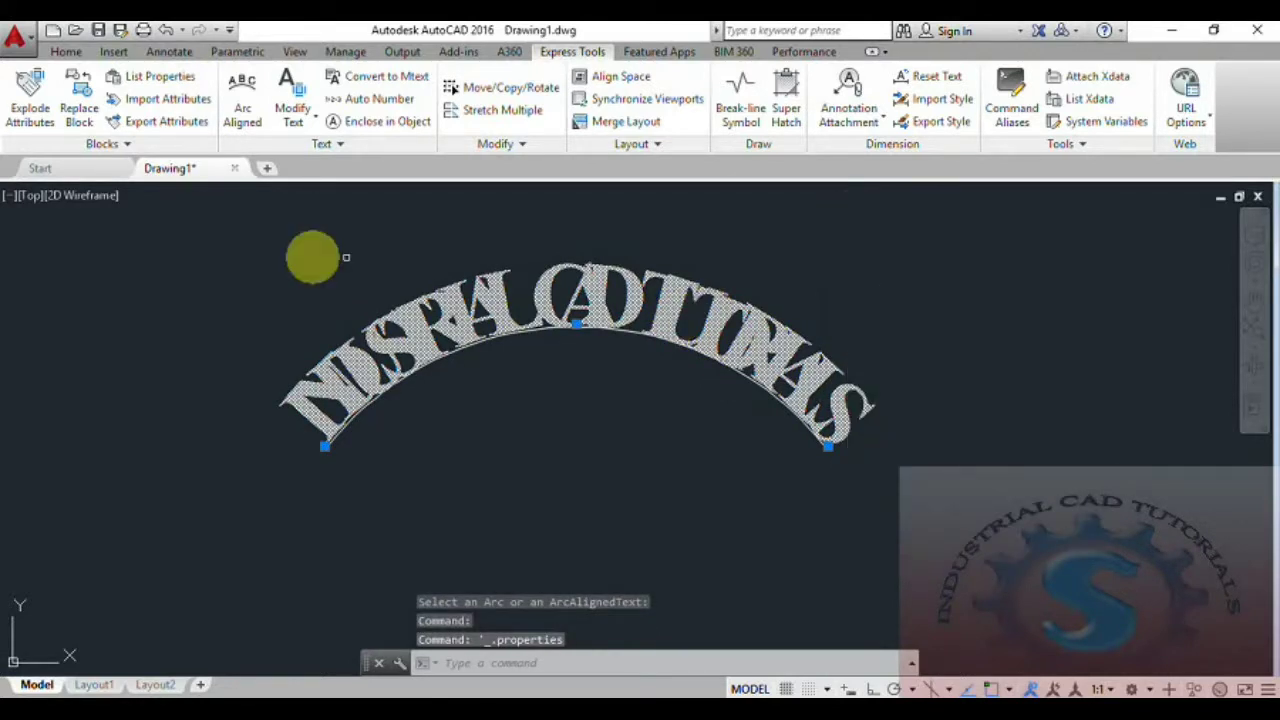
left_click(242, 100)
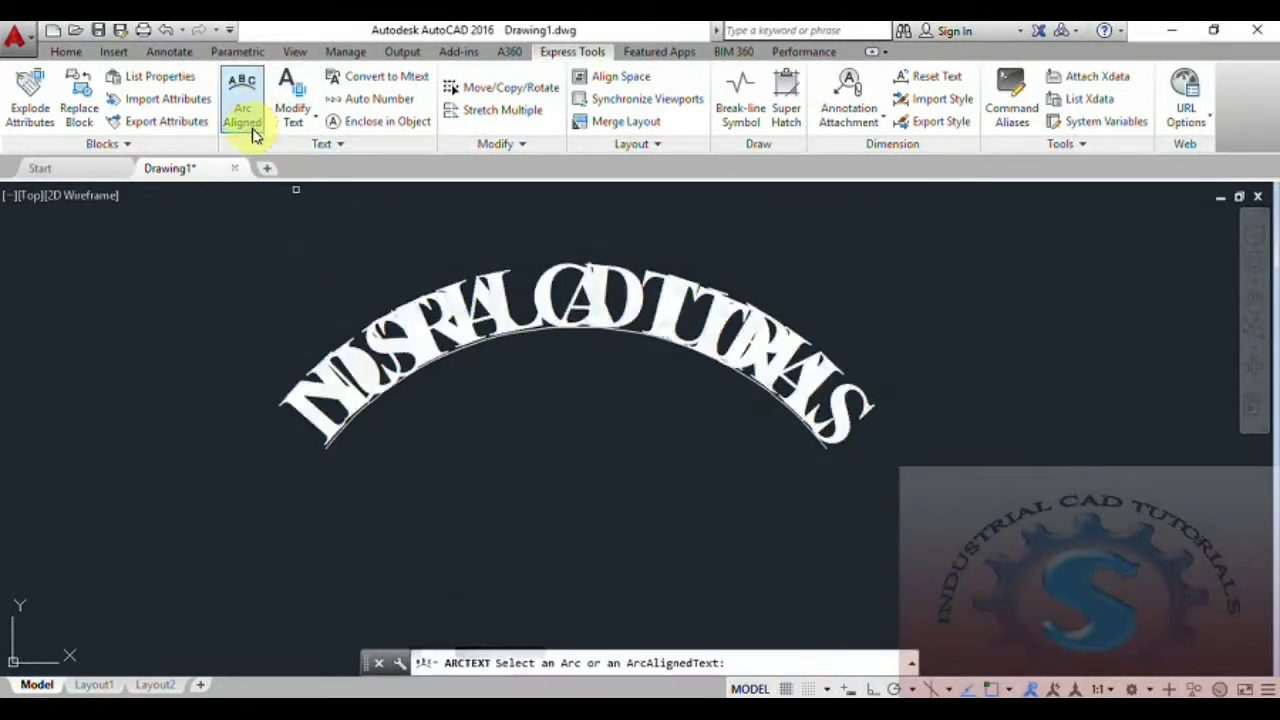
left_click(388, 322)
double_click(528, 407)
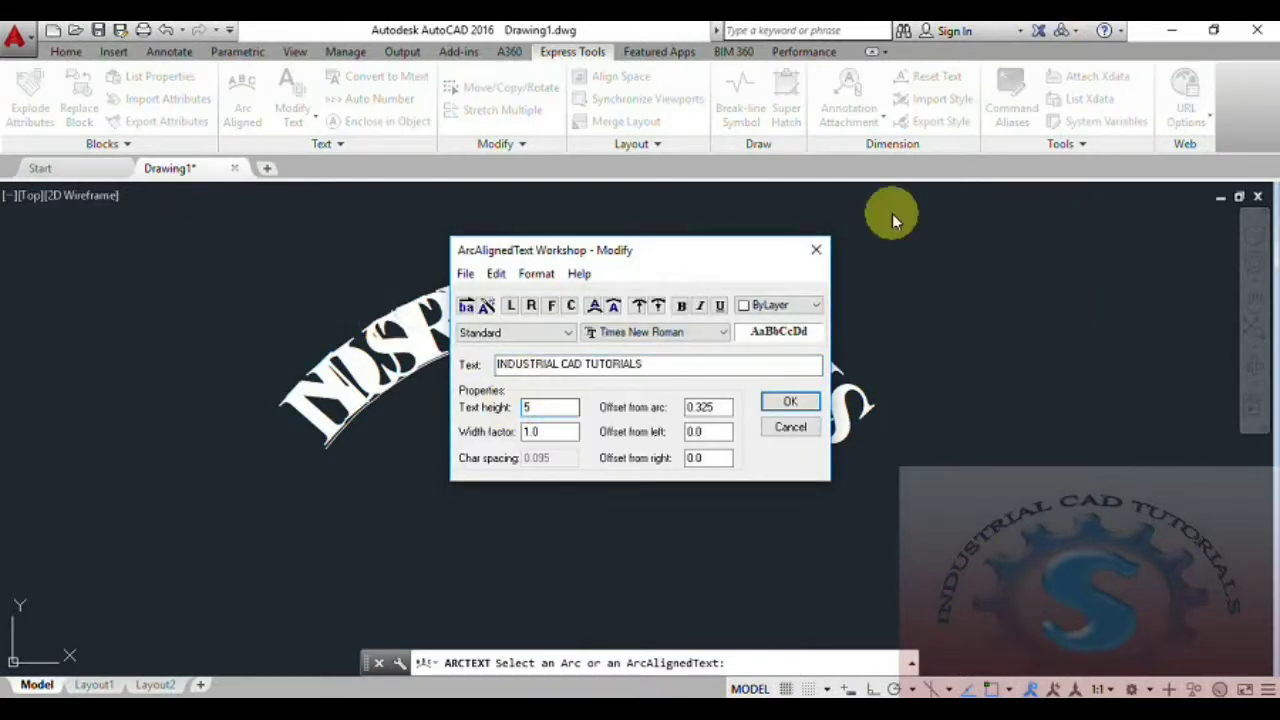
left_click(790, 402)
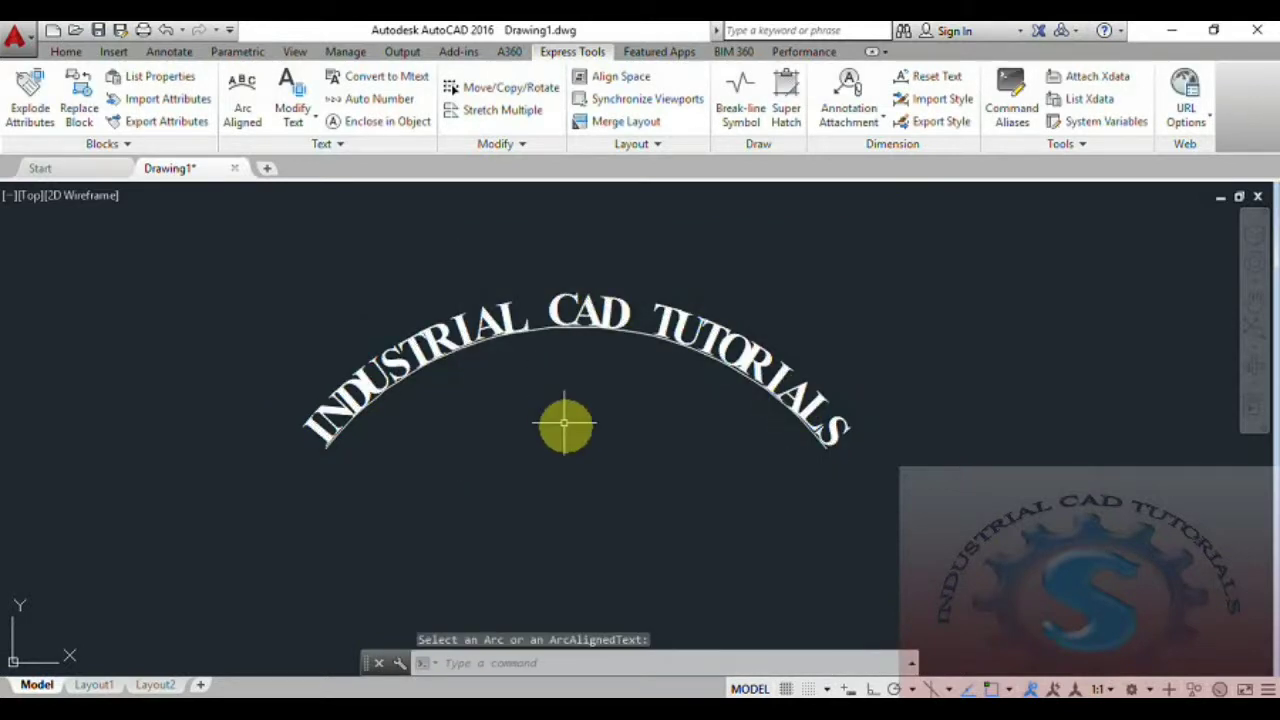
Examine the arc-aligned text's properties and its font setting in the ArcAlignedText Workshop.
scroll(565, 423, "up", 3)
scroll(570, 425, "down", 3)
scroll(566, 426, "up", 3)
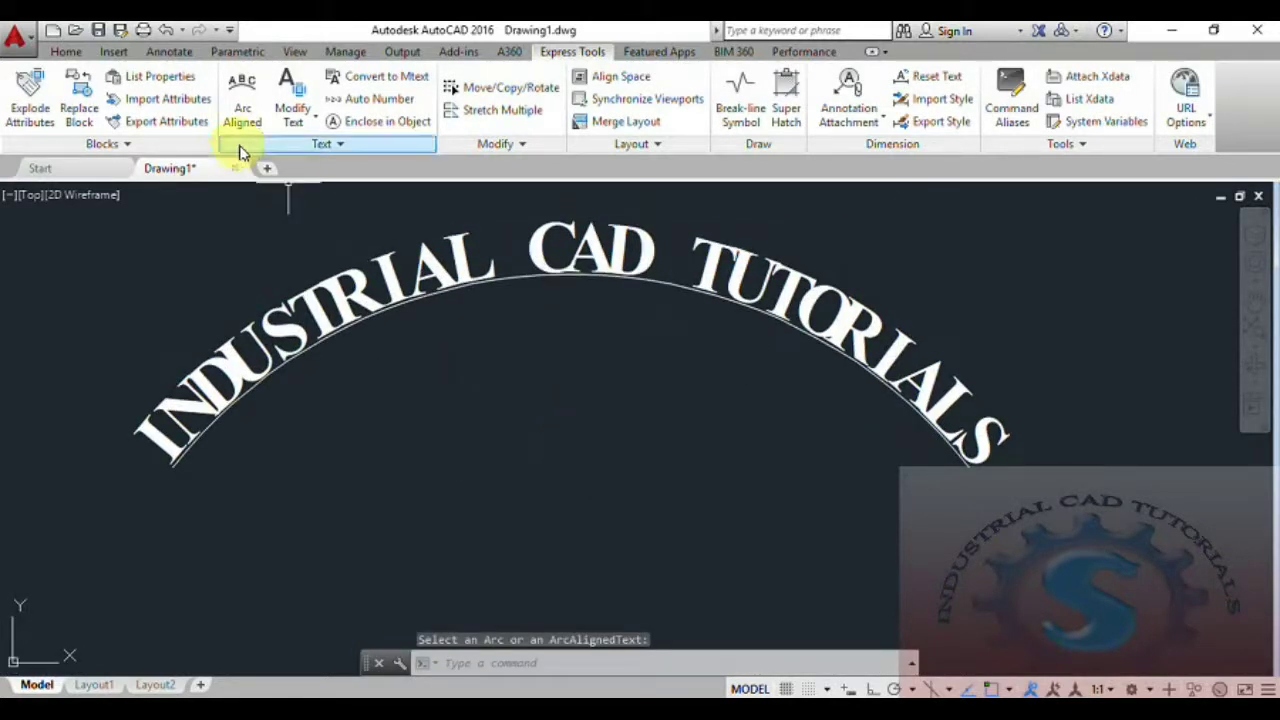
left_click(242, 105)
left_click(343, 302)
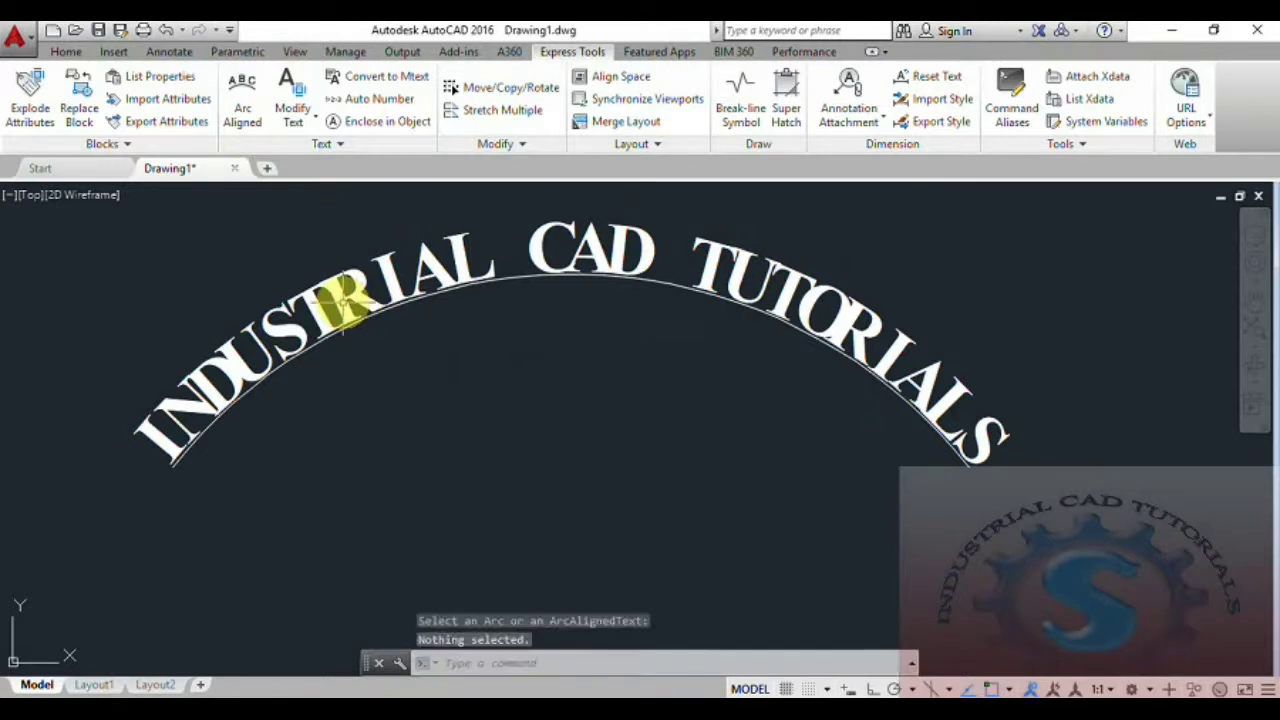
double_click(343, 302)
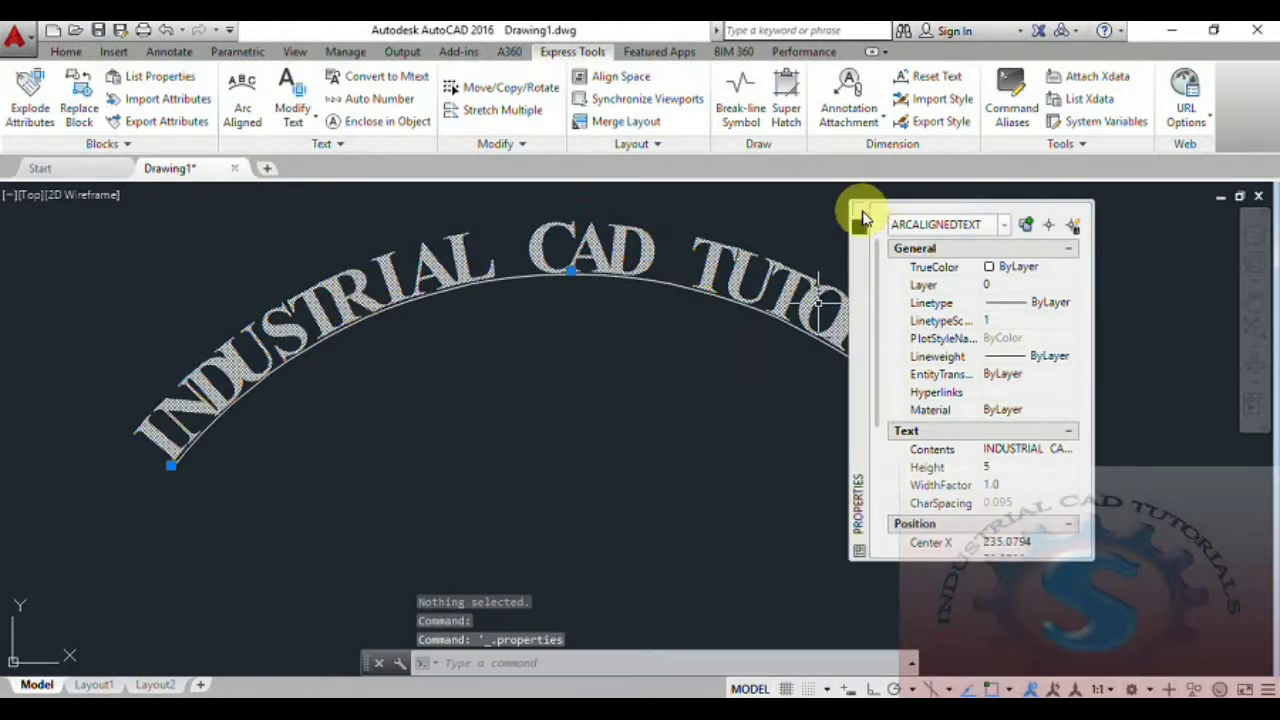
left_click(859, 214)
left_click(242, 100)
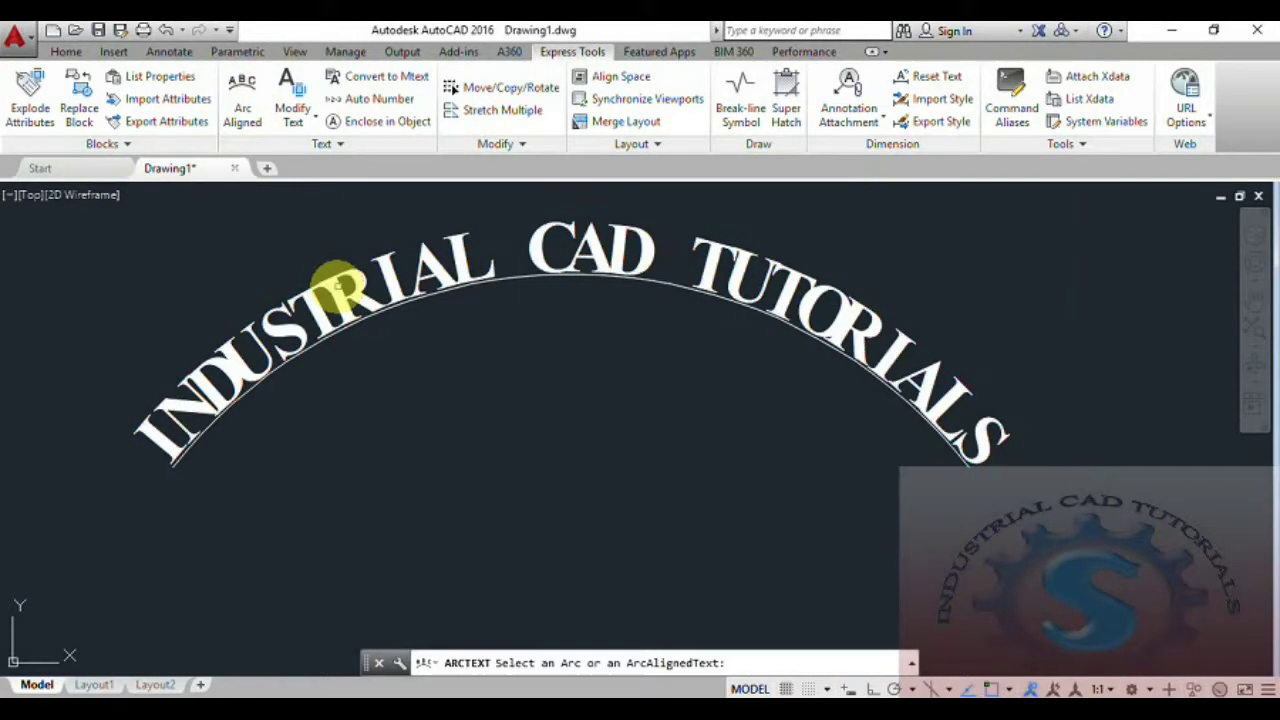
left_click(326, 278)
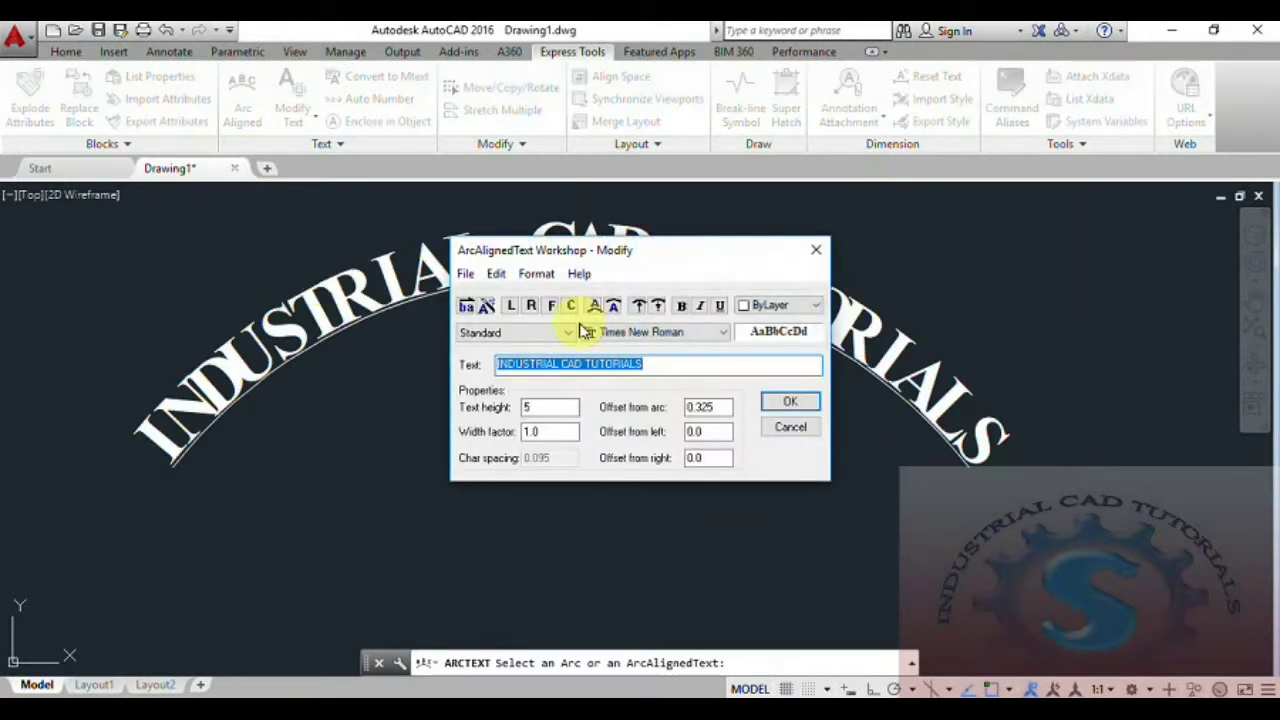
left_click(632, 343)
left_click(632, 343)
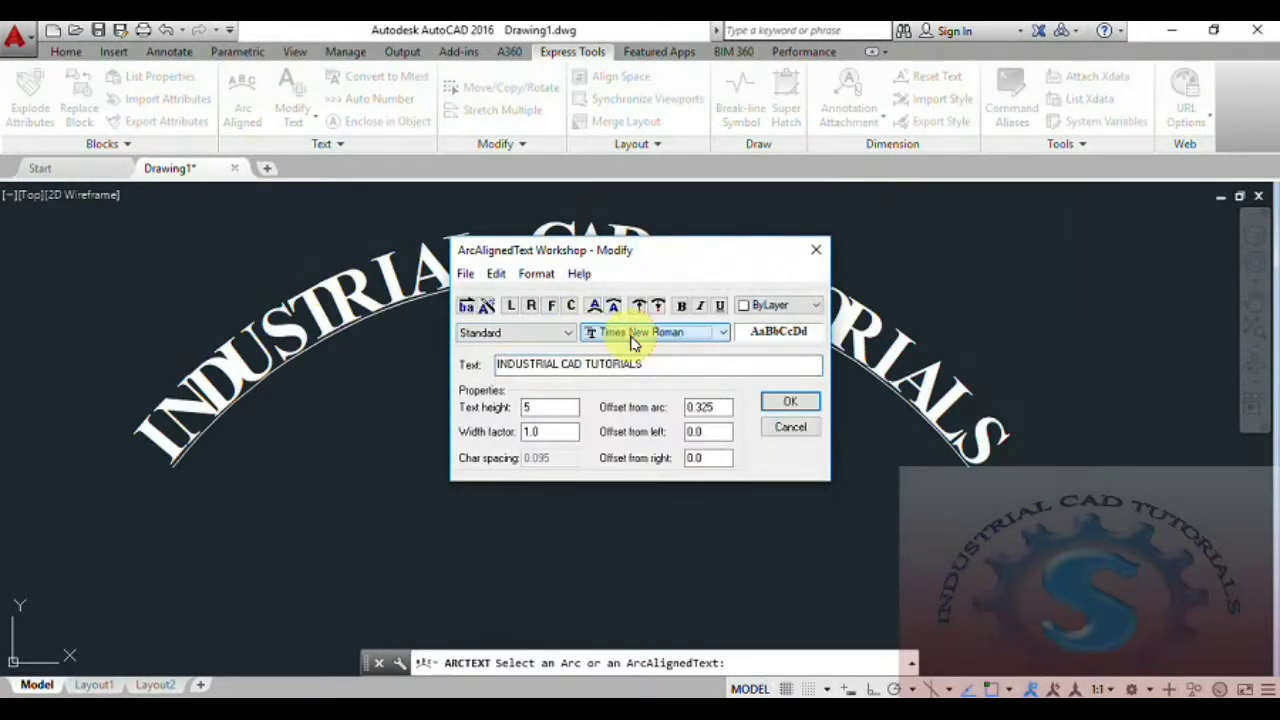
left_click(790, 401)
Add multiline text with a first name in capitals below the arc, using the Standard style.
scroll(606, 429, "down", 3)
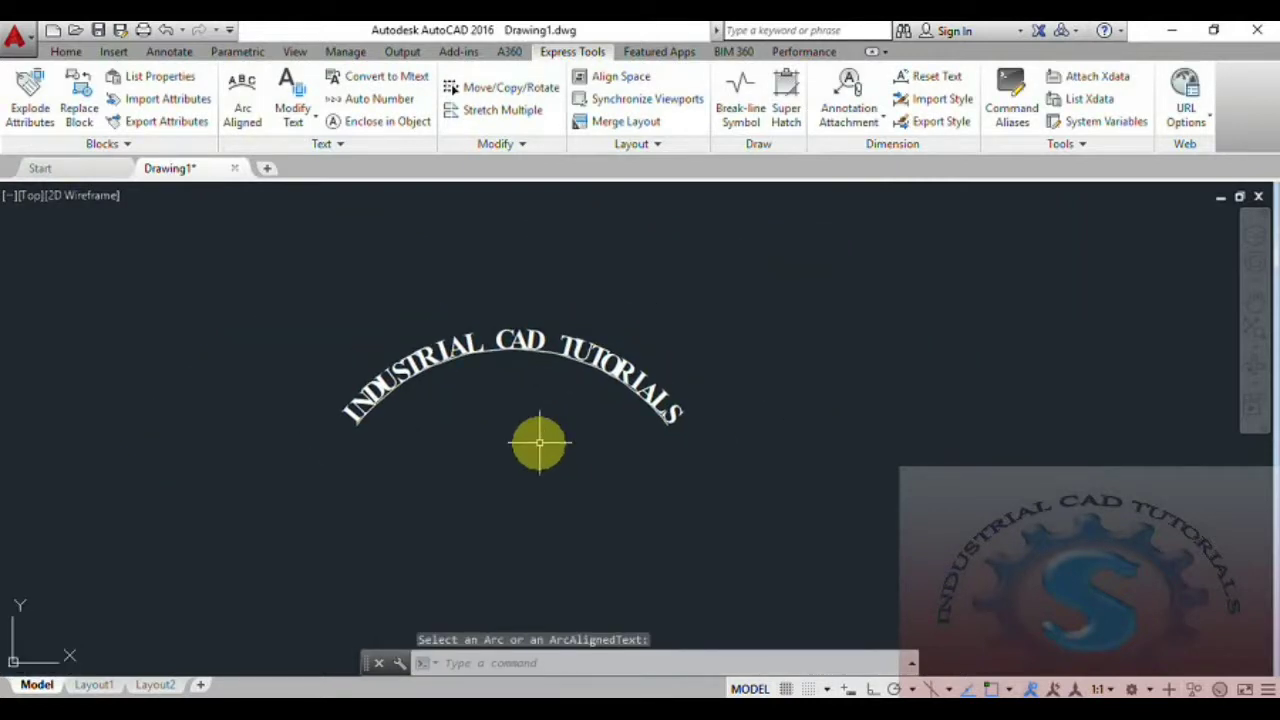
scroll(534, 414, "up", 2)
scroll(583, 449, "up", 1)
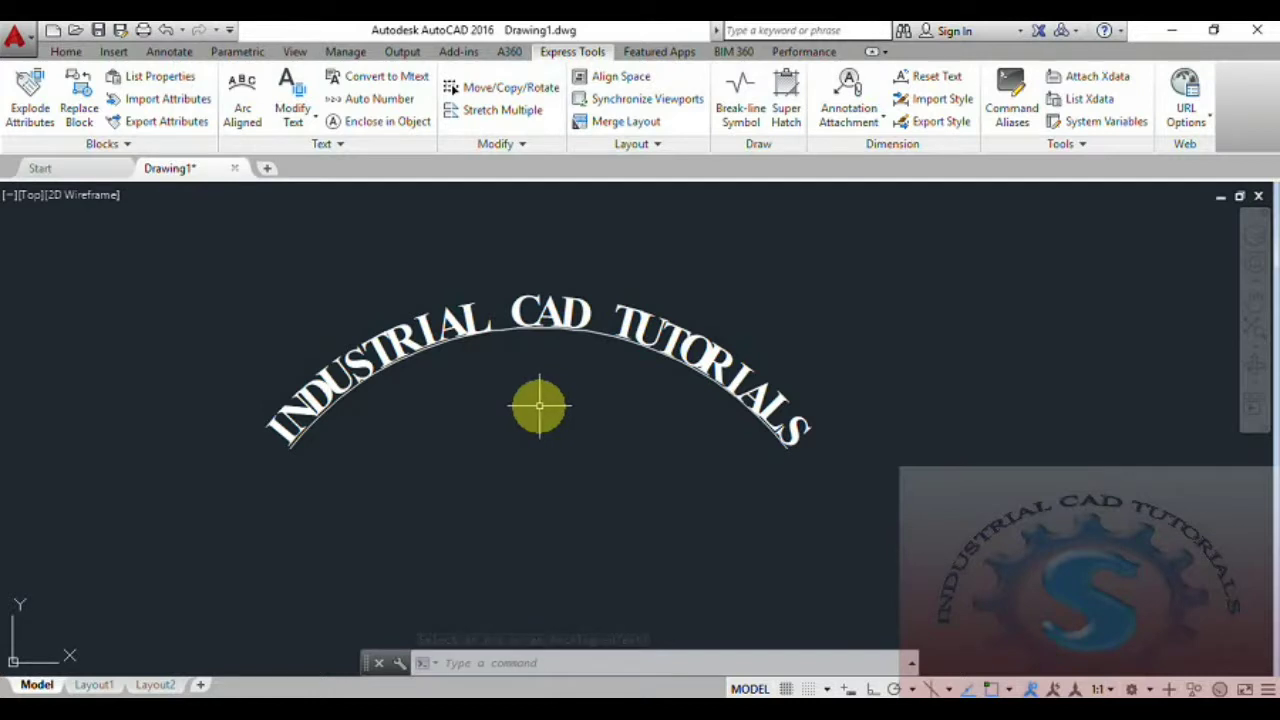
middle_click_drag(538, 405, 531, 380)
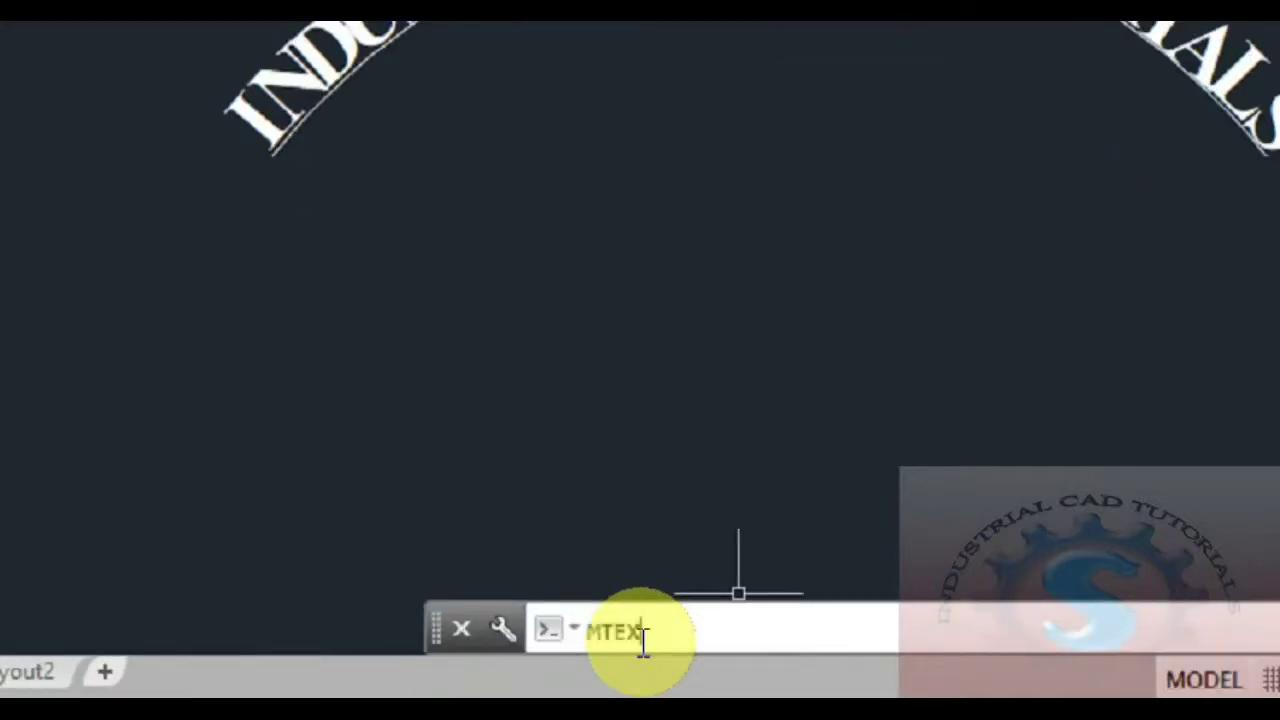
type("mtext")
key("Return")
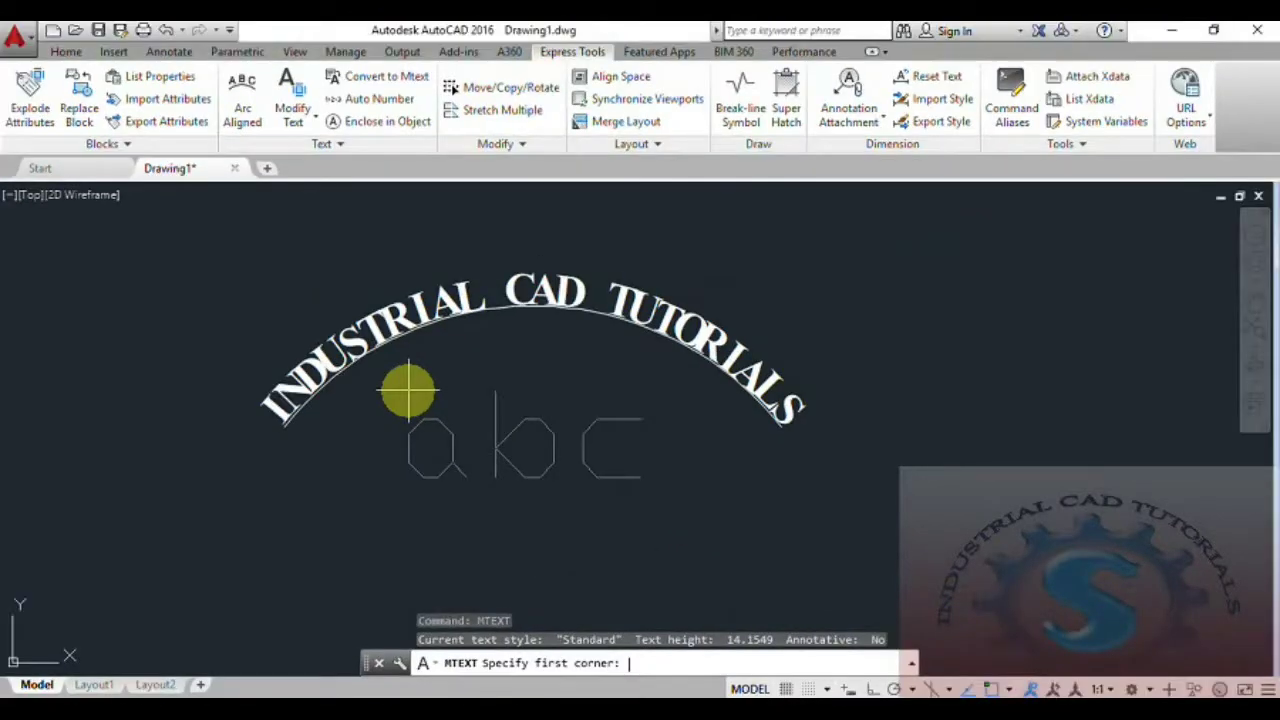
left_click(407, 390)
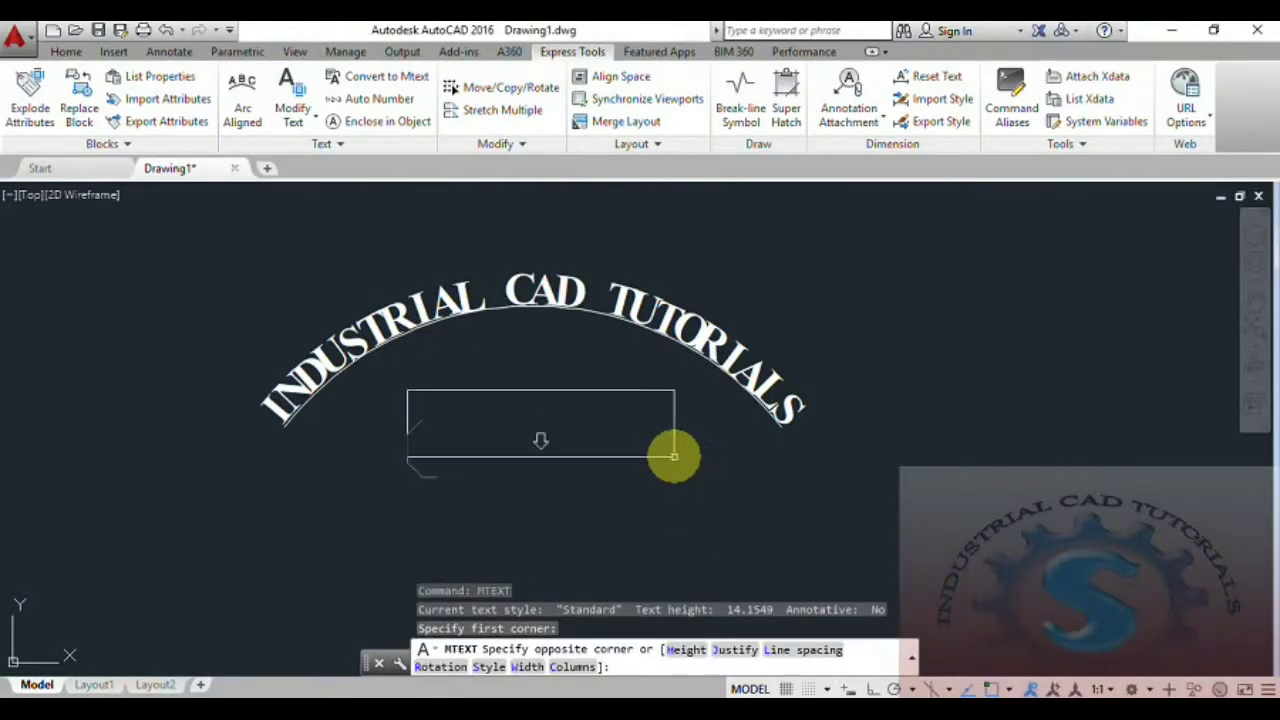
left_click(671, 456)
type("SURYA")
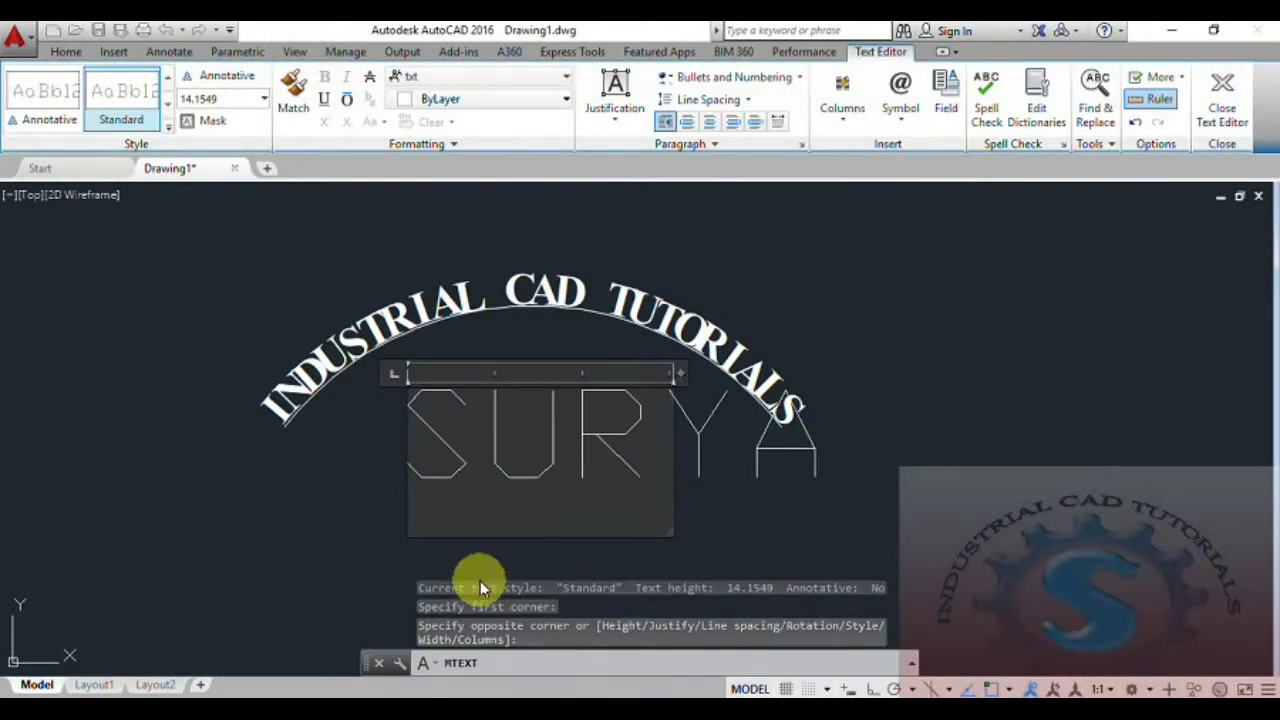
left_click(520, 560)
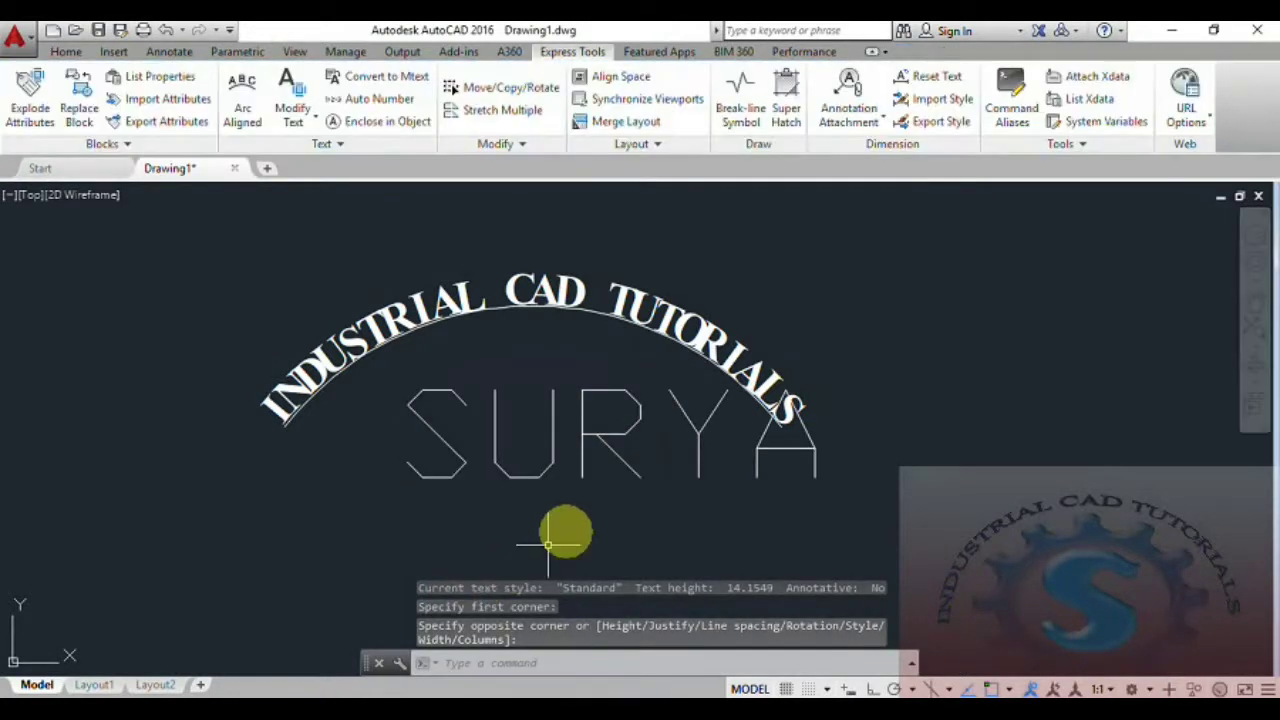
Widen the multiline text's frame past its last letter and select the whole word for formatting.
scroll(545, 490, "down", 2)
scroll(560, 500, "up", 2)
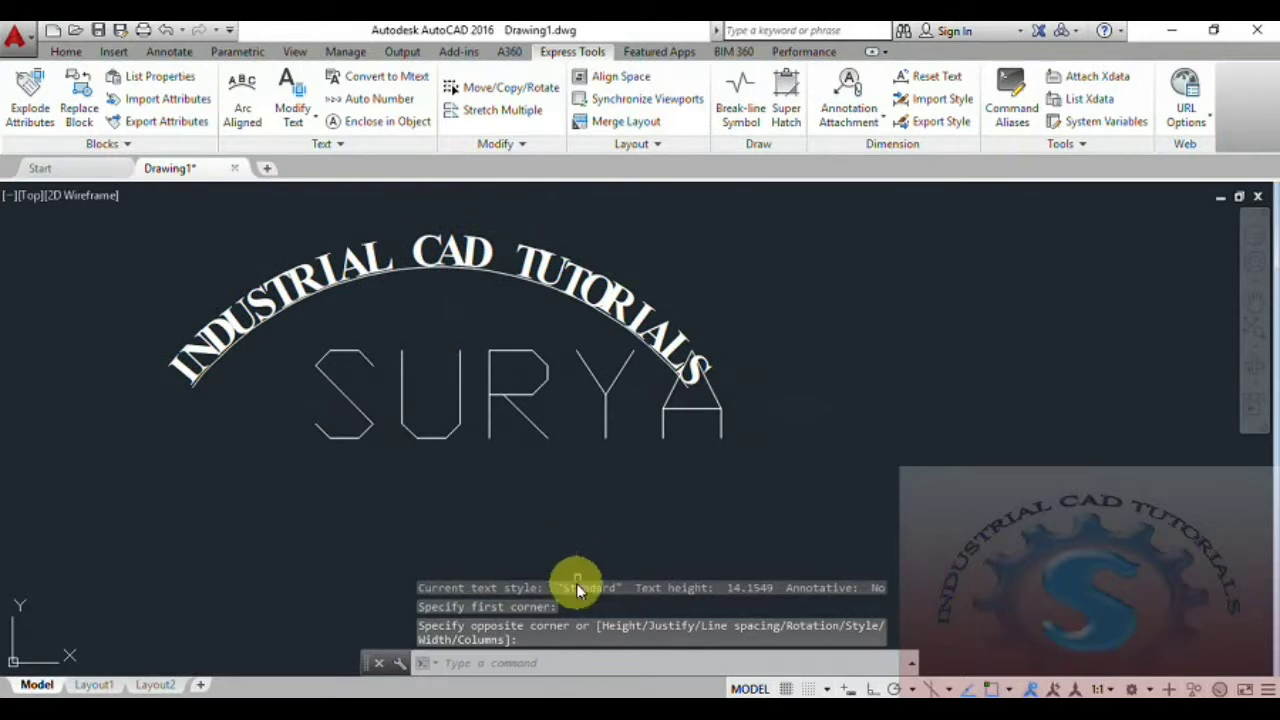
double_click(534, 428)
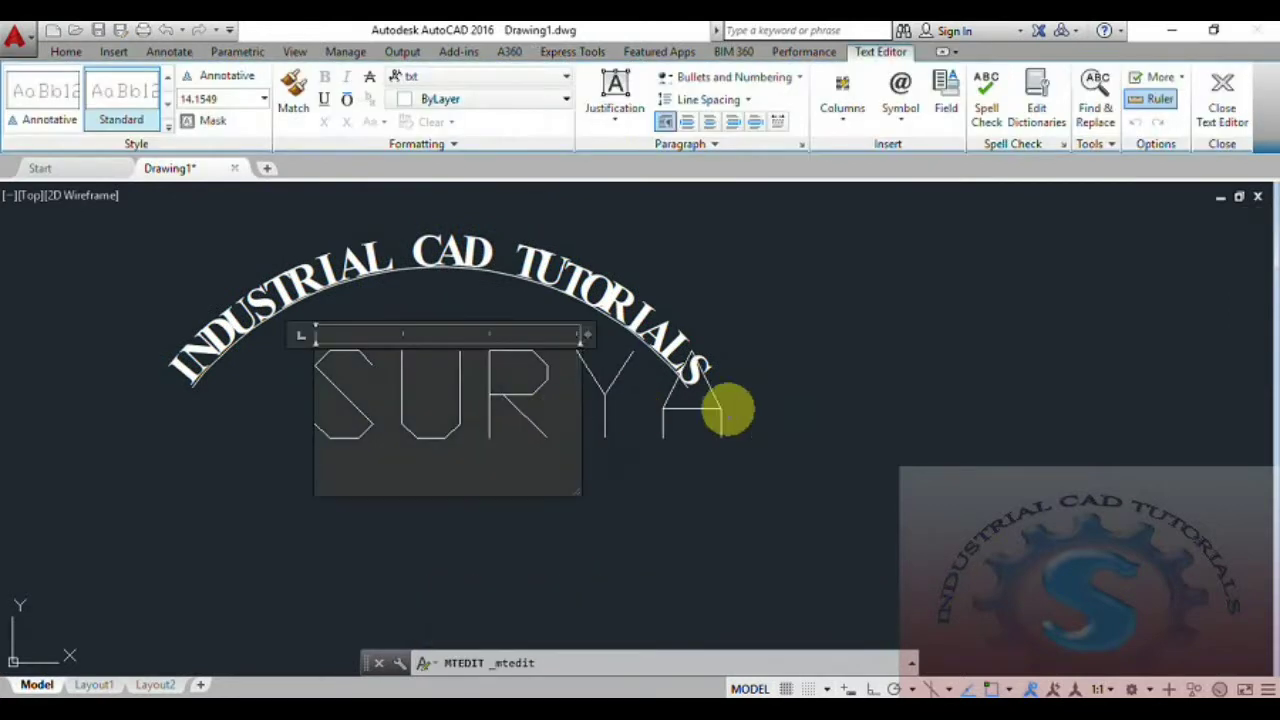
left_click_drag(583, 335, 802, 335)
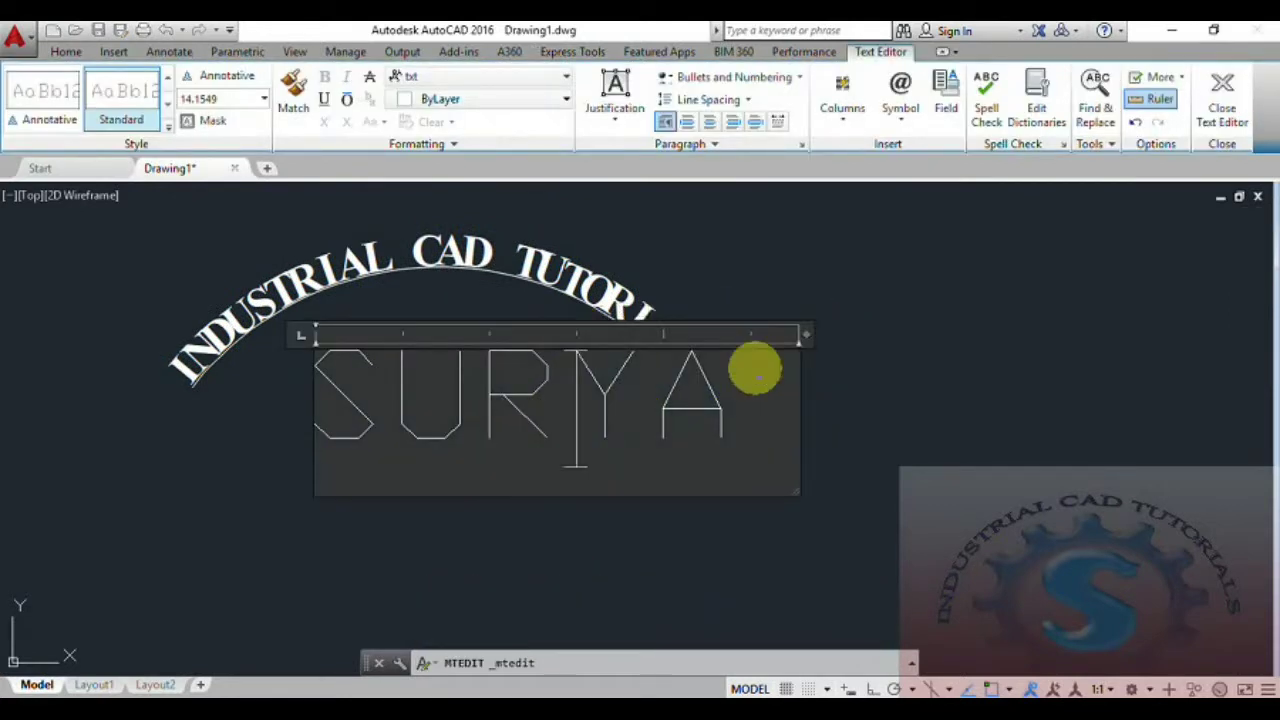
left_click_drag(751, 370, 320, 410)
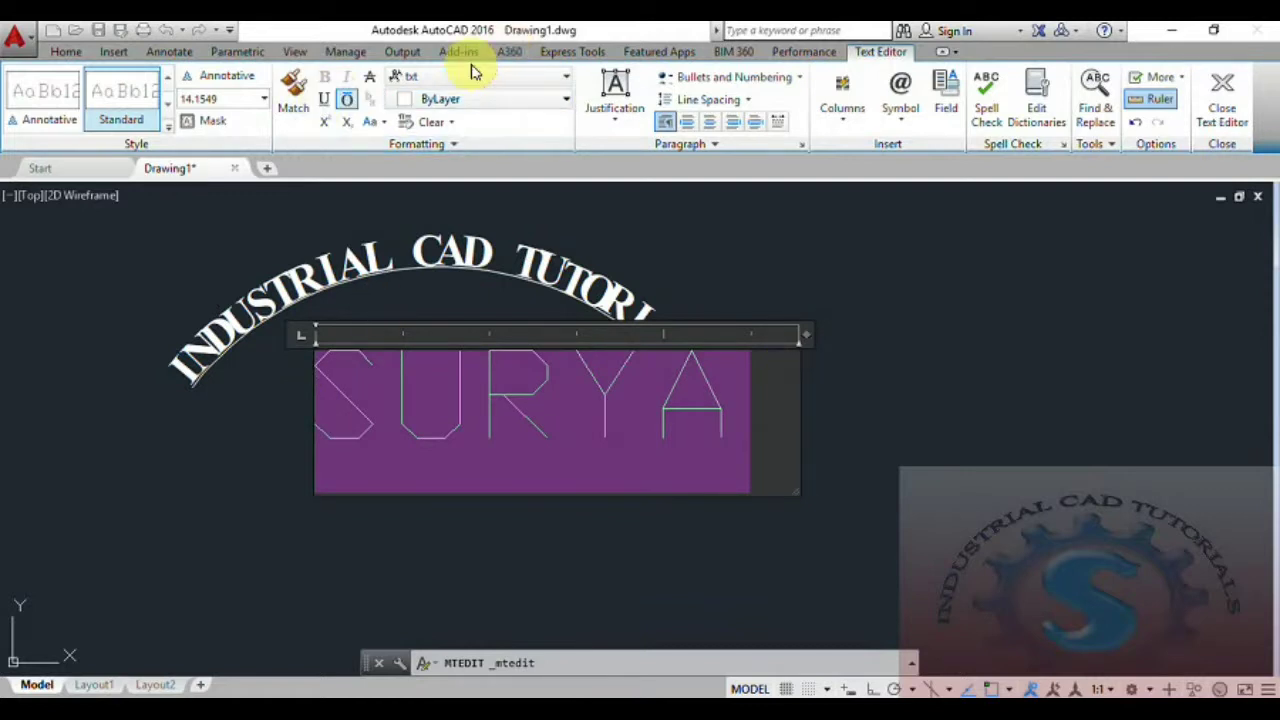
left_click(510, 82)
left_click(500, 100)
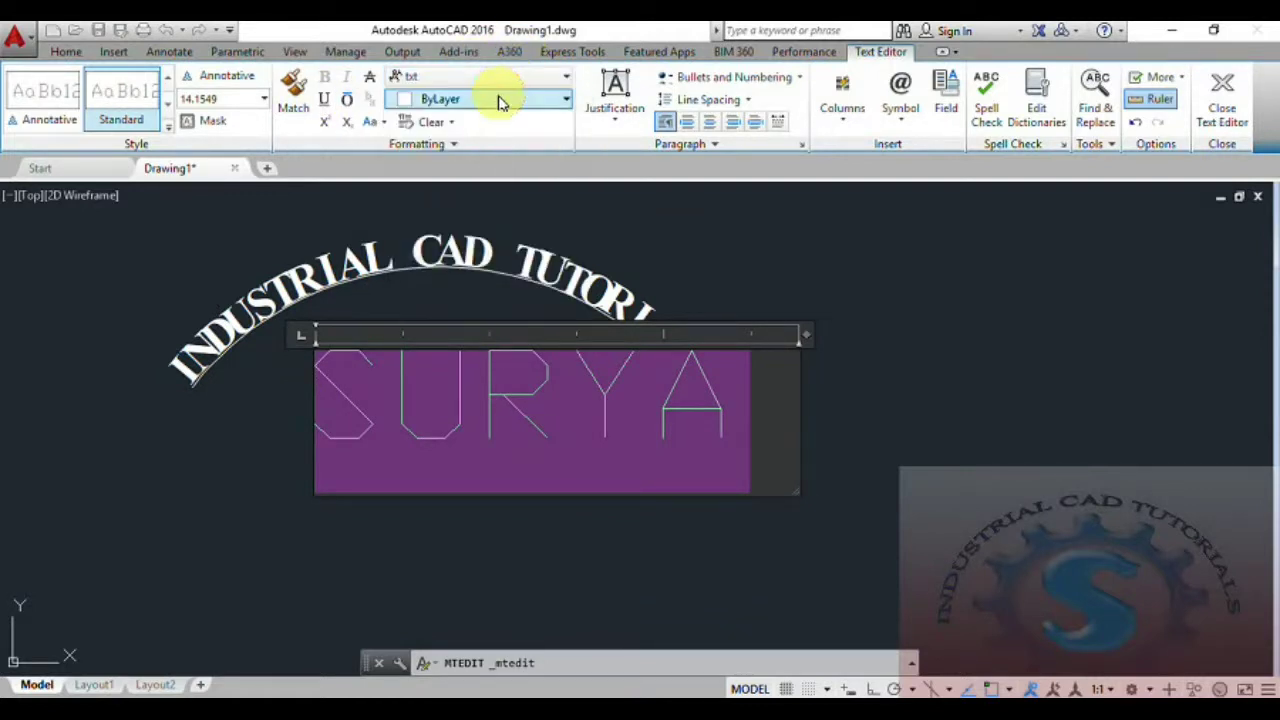
left_click(500, 100)
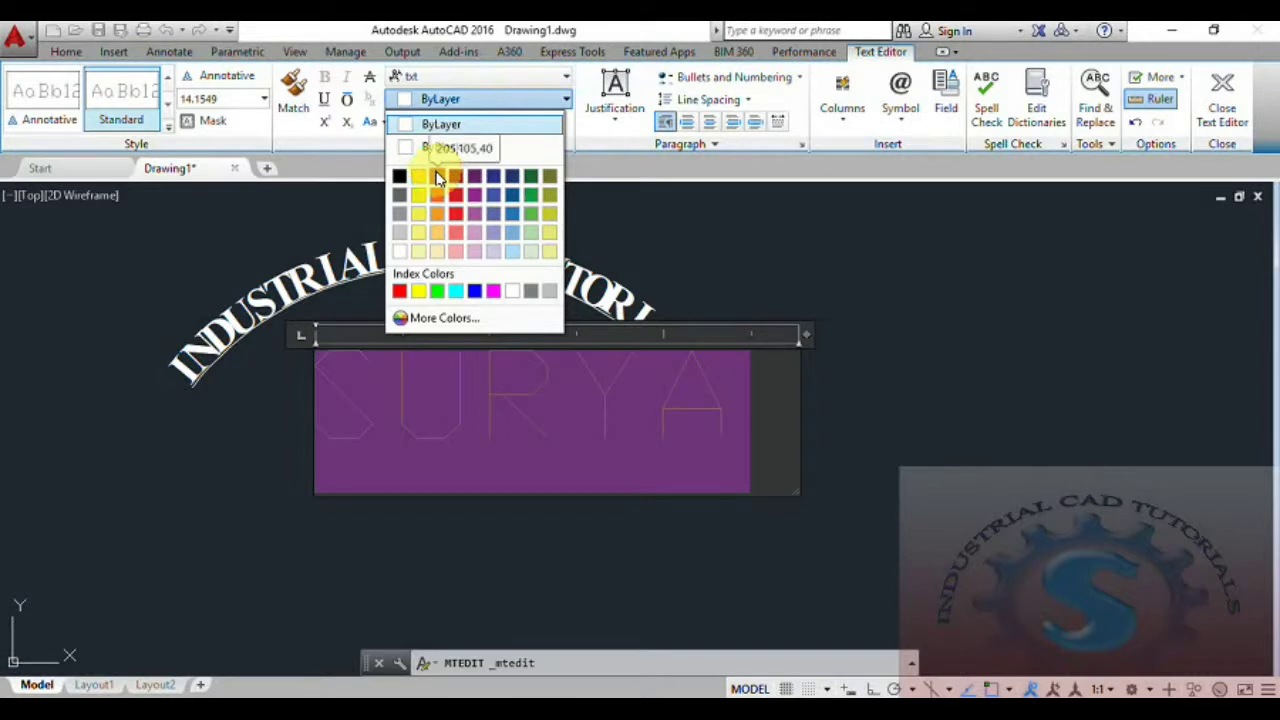
left_click(470, 98)
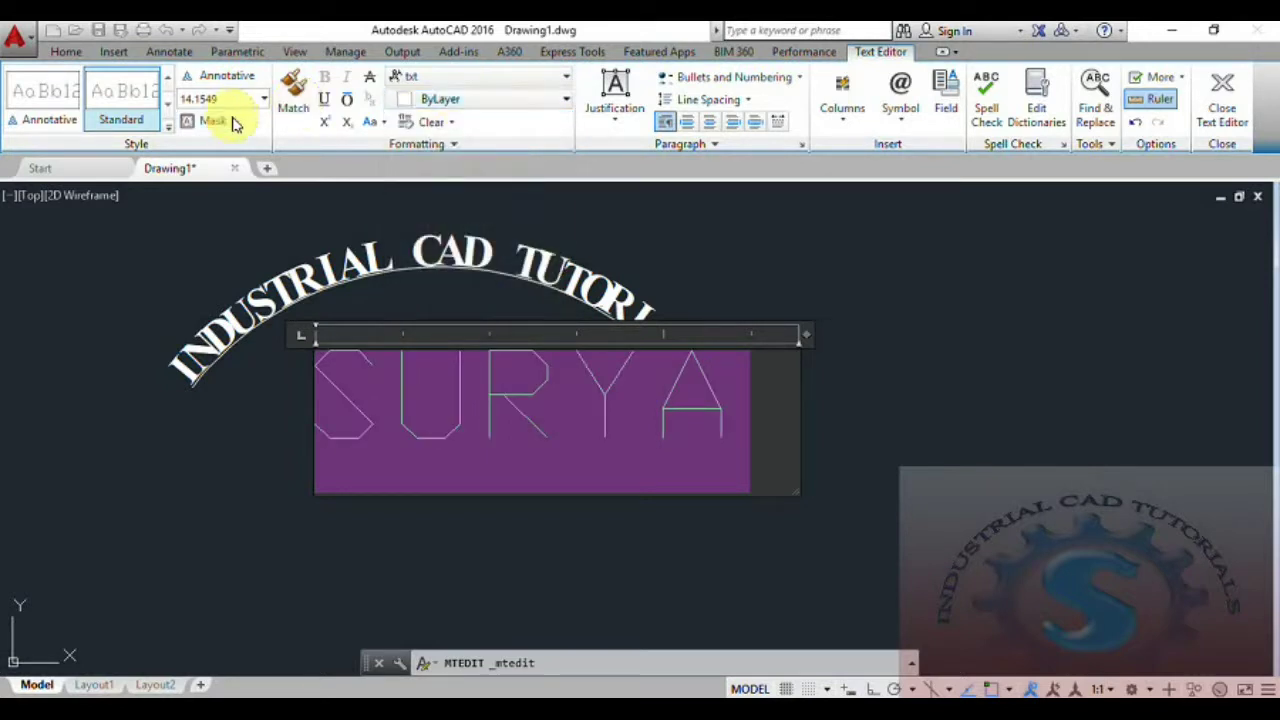
left_click(200, 120)
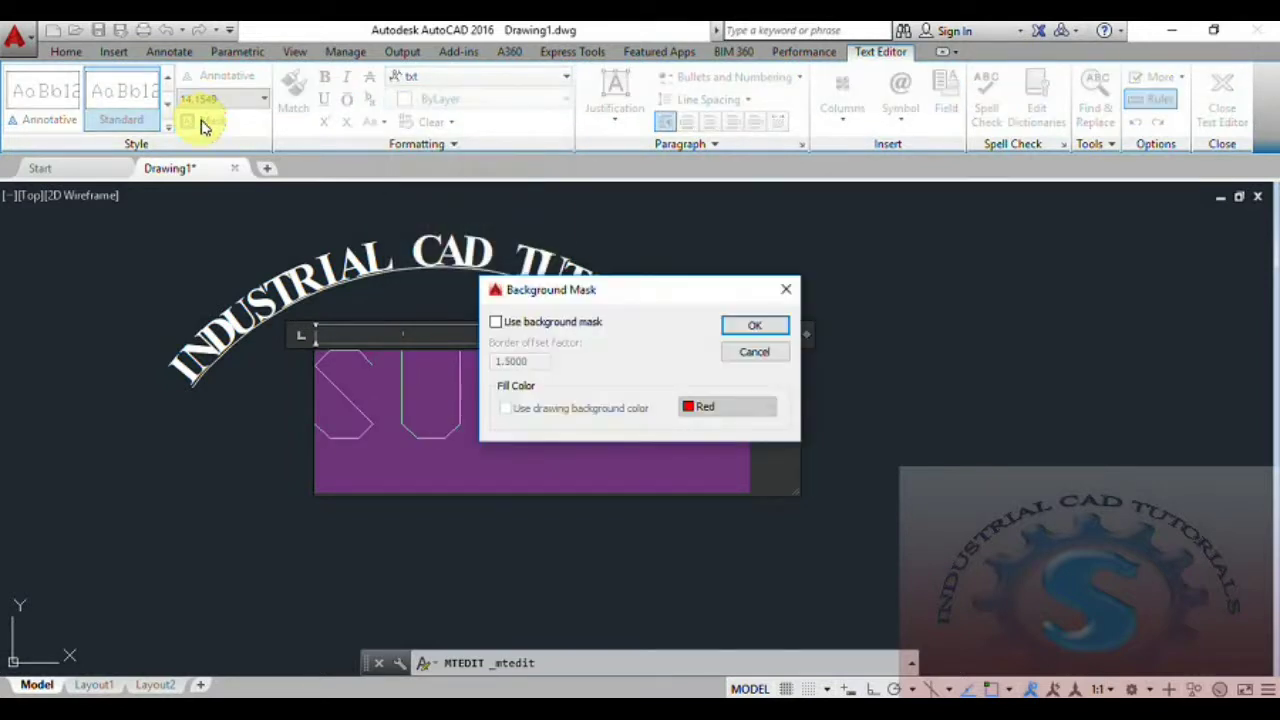
left_click(785, 291)
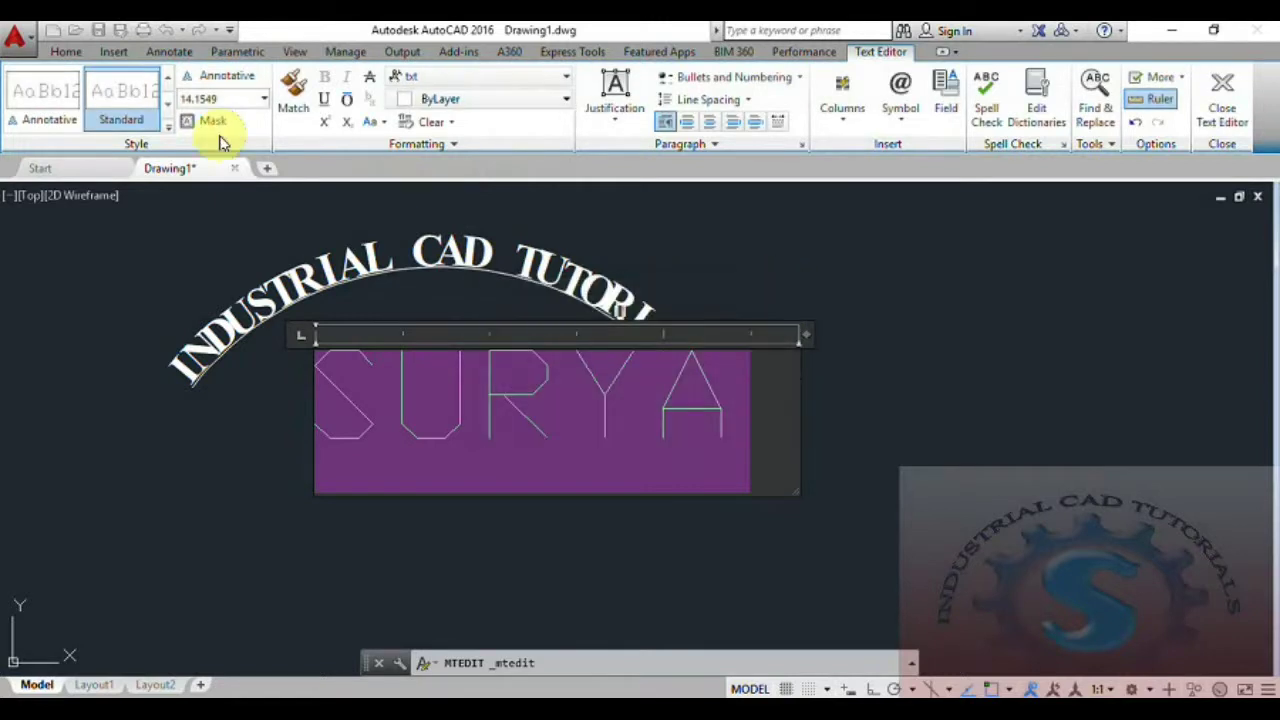
Try underlining the selected word, look at its colour and font choices, and close the text editor.
left_click(334, 112)
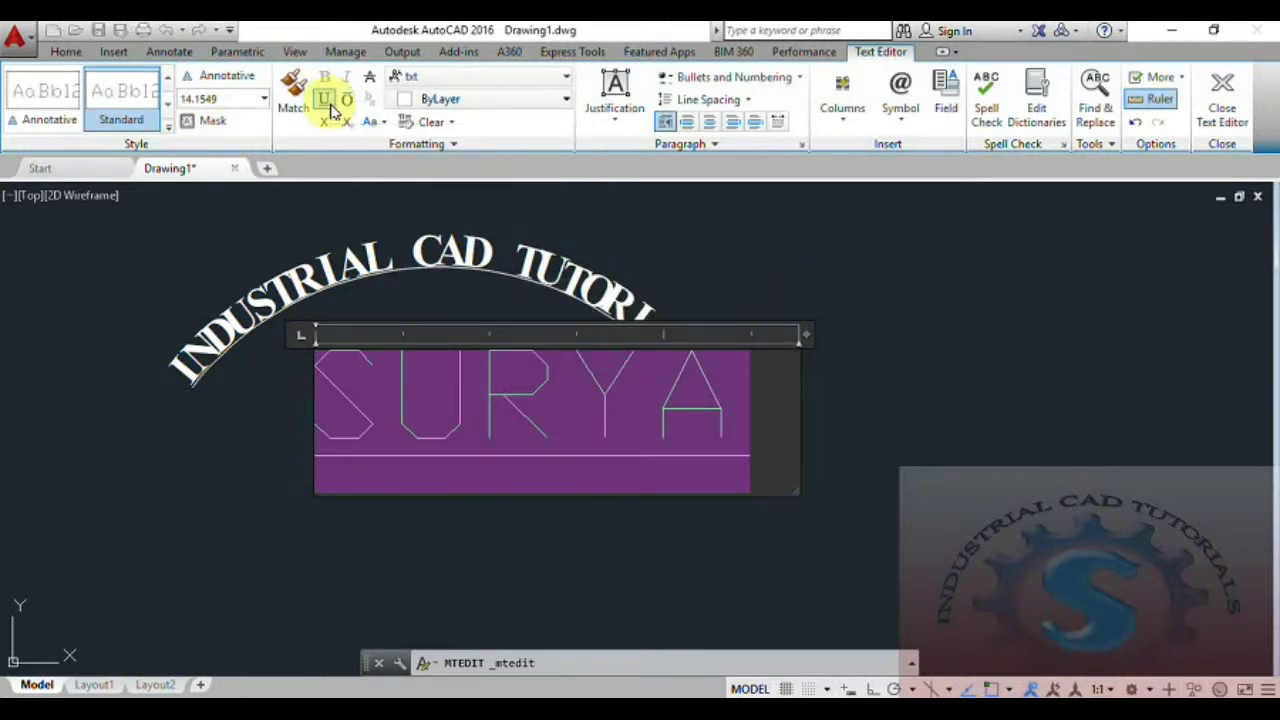
left_click(466, 100)
left_click(463, 105)
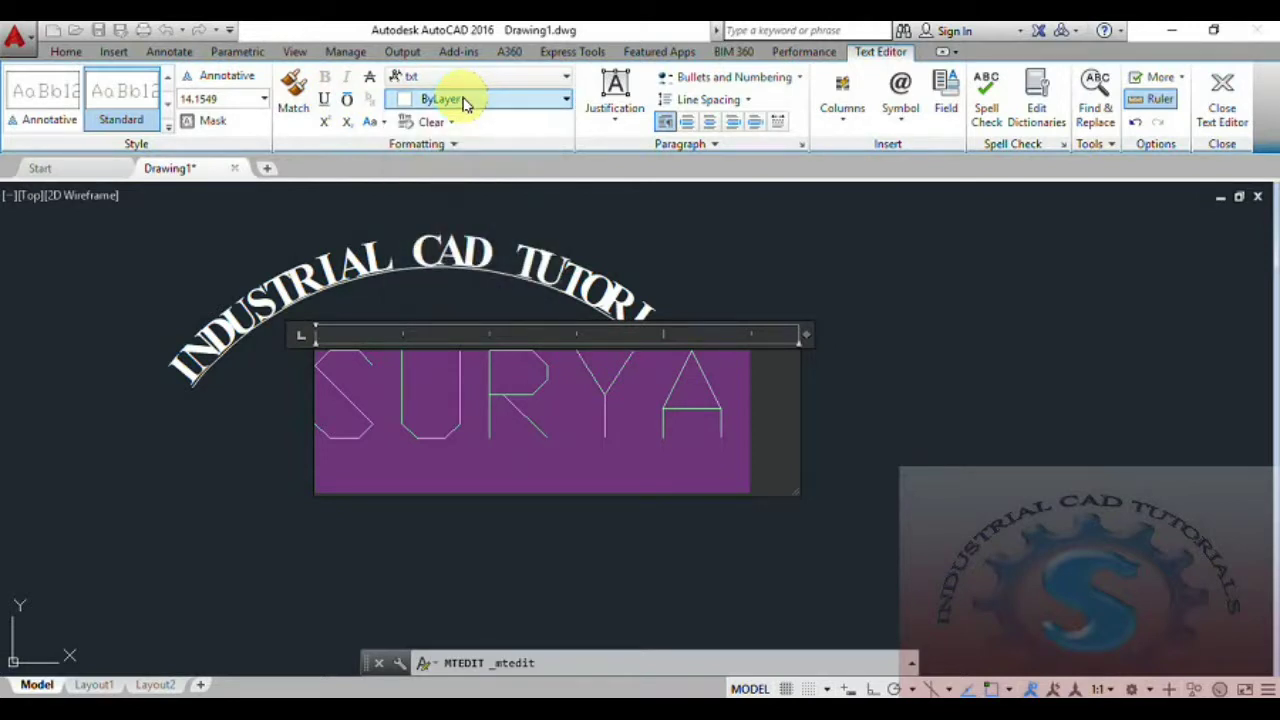
left_click(417, 80)
left_click(415, 84)
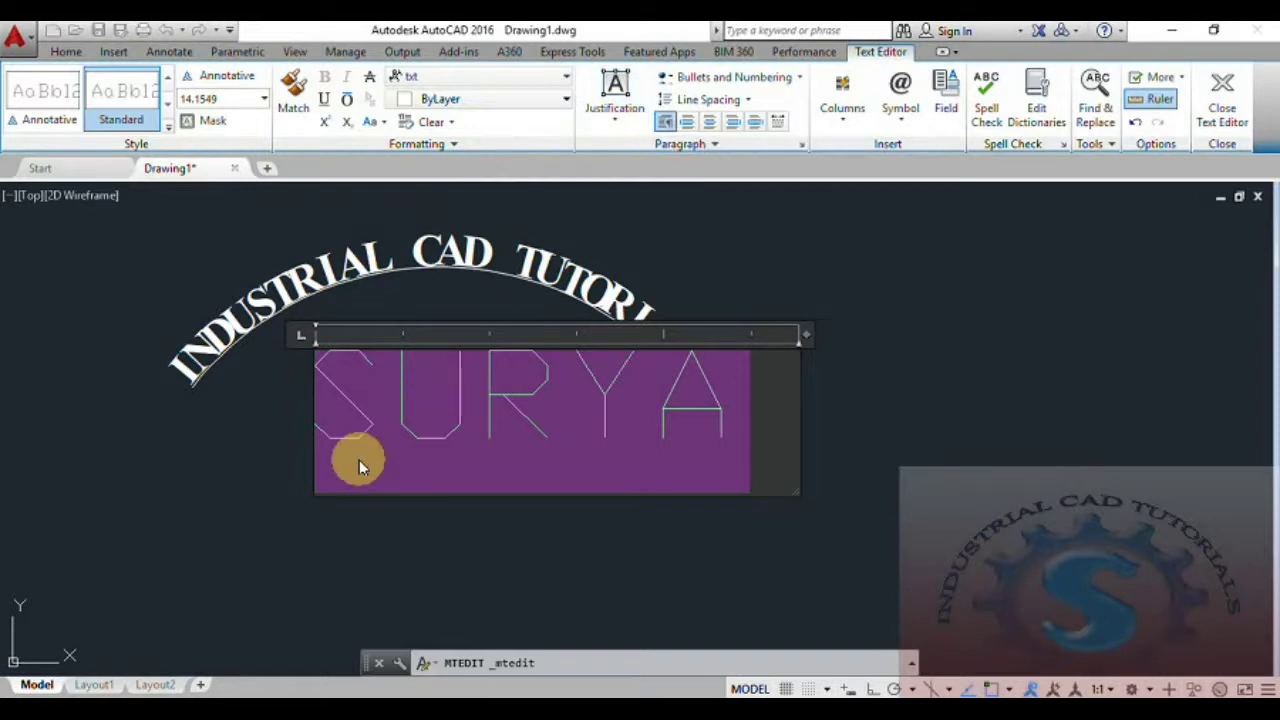
left_click(337, 527)
Move the multiline text slightly left so that it sits centred beneath the arc.
scroll(466, 423, "up", 1)
scroll(457, 491, "down", 1)
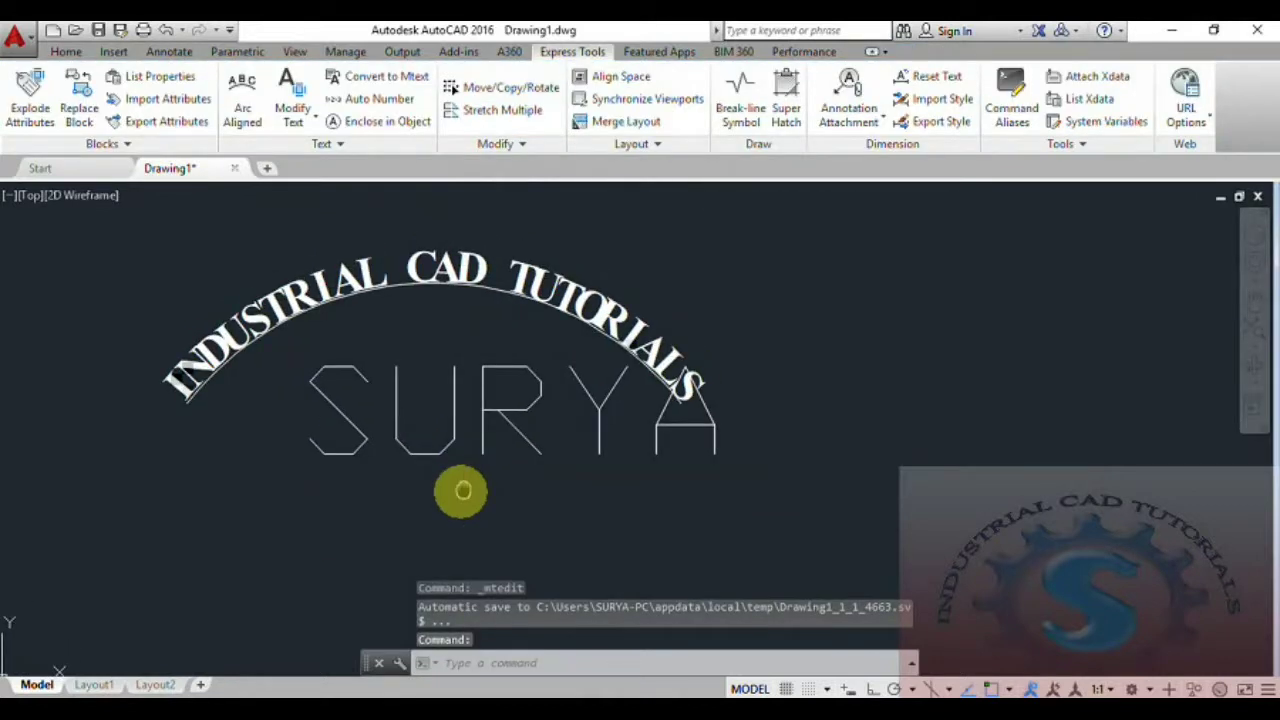
key("Return")
left_click(445, 522)
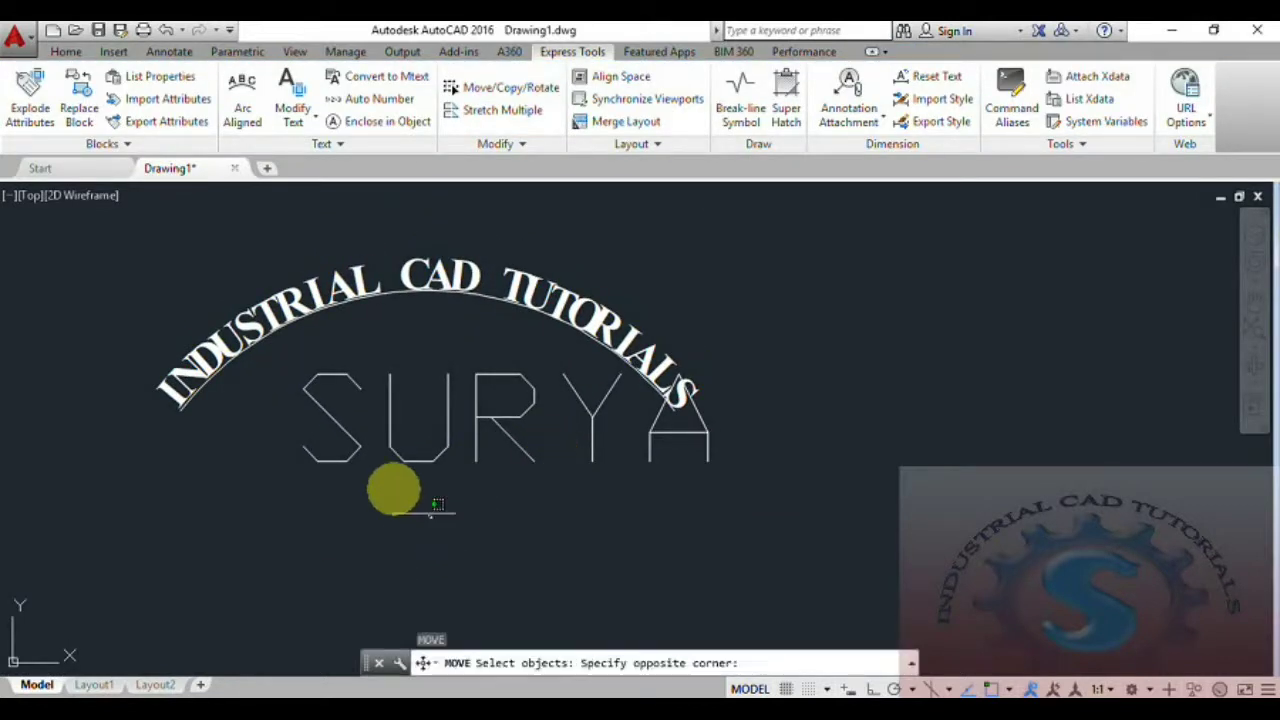
left_click(280, 375)
key("Return")
left_click(313, 465)
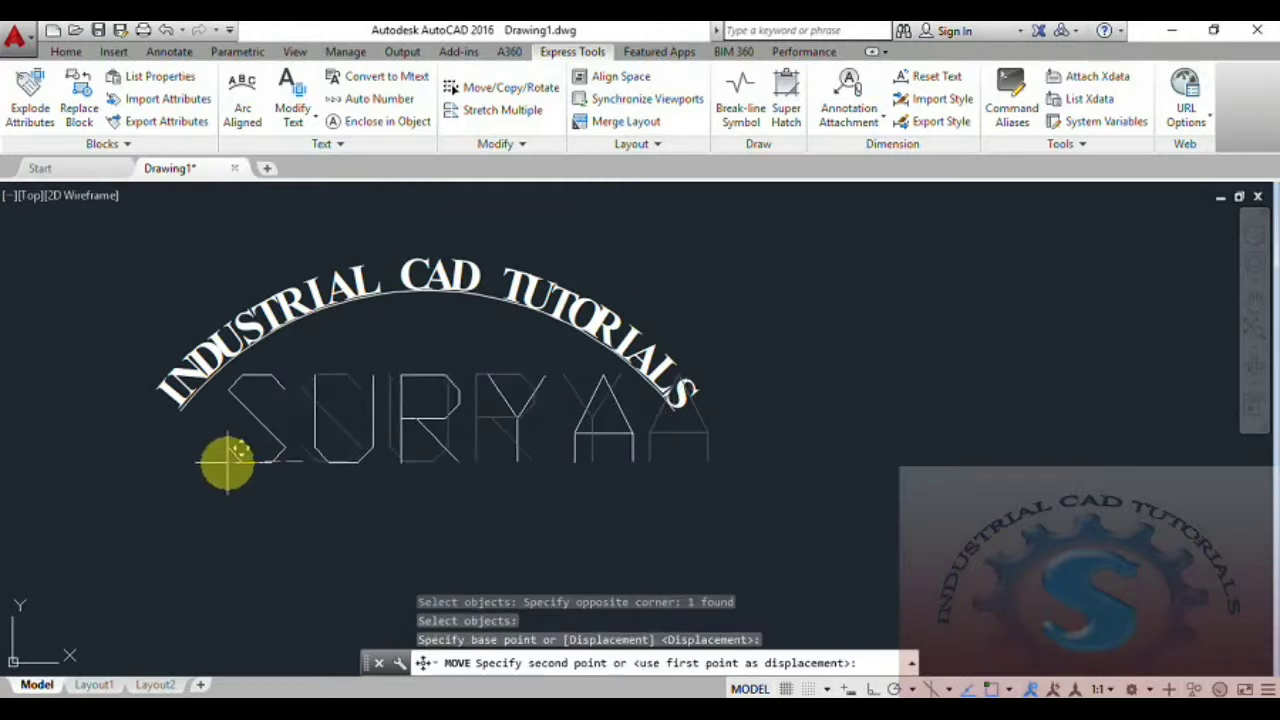
left_click(245, 475)
scroll(477, 500, "down", 1)
scroll(571, 514, "up", 1)
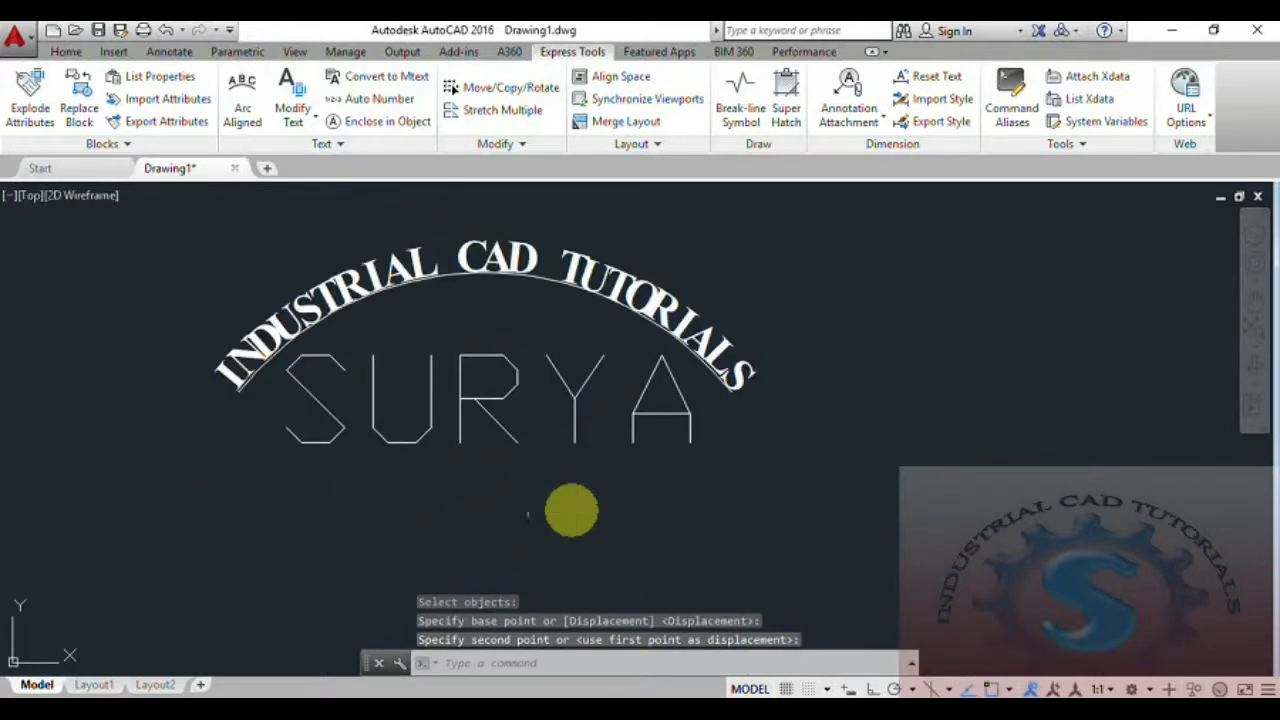
key("Escape")
key("Escape")
key("Escape")
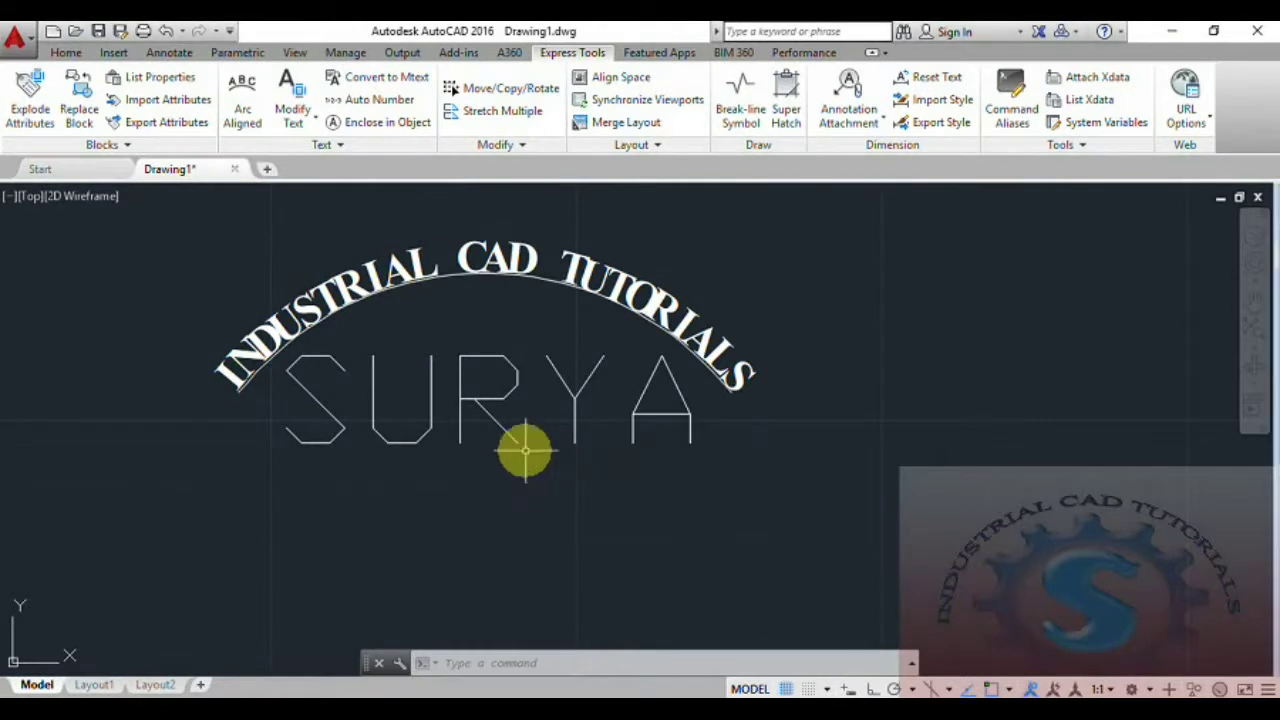
scroll(521, 526, "up", 2)
scroll(523, 509, "down", 2)
scroll(540, 500, "up", 2)
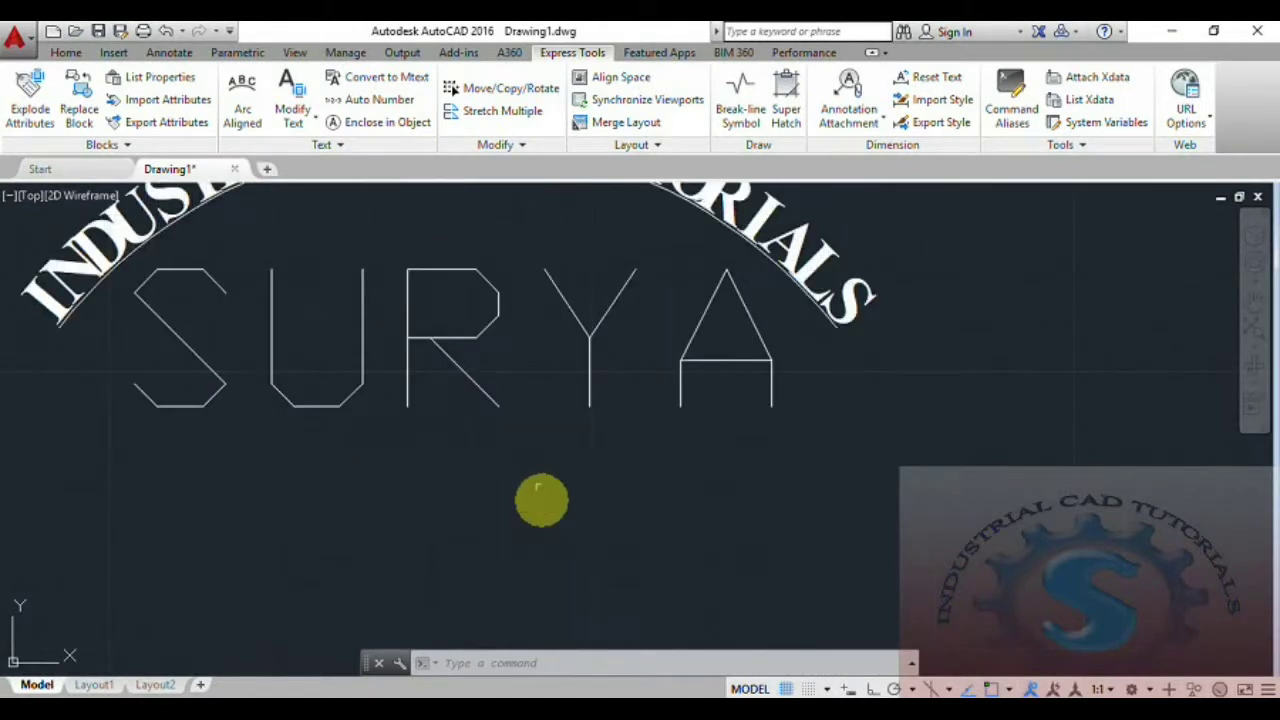
scroll(551, 497, "down", 1)
scroll(551, 513, "up", 1)
scroll(551, 513, "down", 1)
scroll(657, 529, "up", 1)
scroll(640, 508, "down", 1)
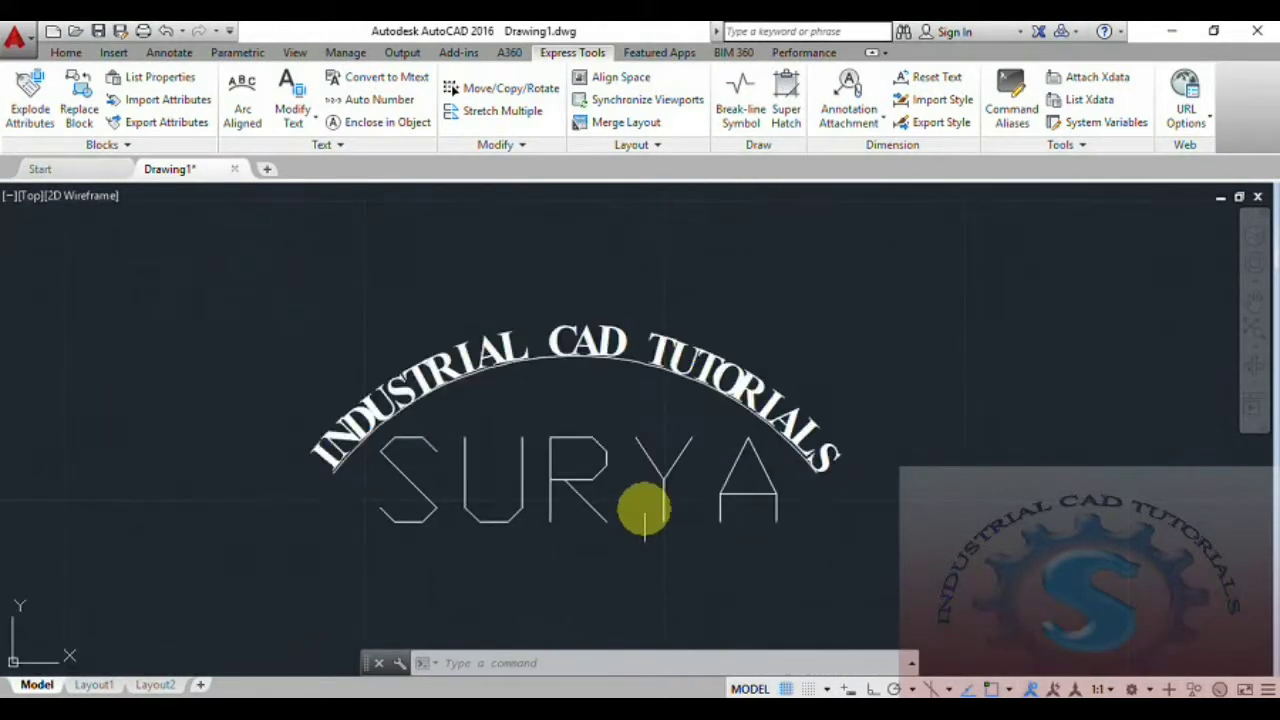
scroll(634, 517, "up", 1)
scroll(634, 517, "down", 1)
scroll(648, 508, "up", 1)
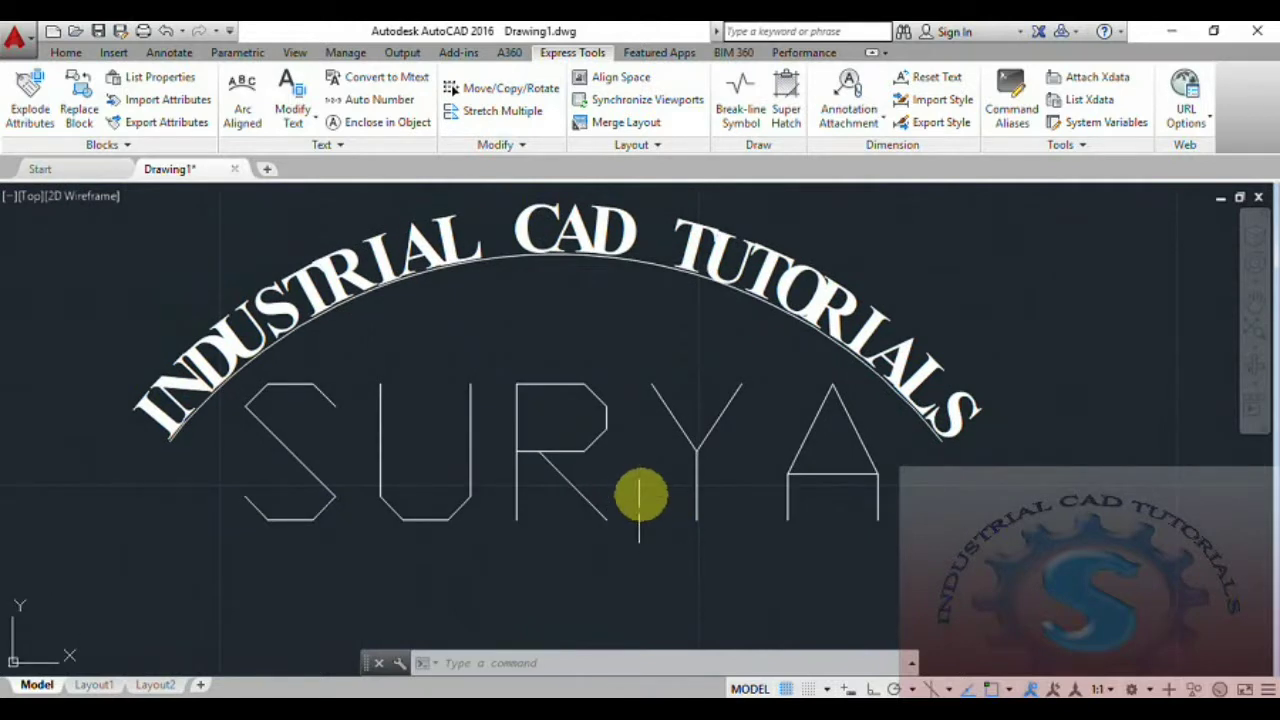
scroll(640, 495, "down", 1)
scroll(637, 460, "up", 2)
scroll(628, 490, "down", 1)
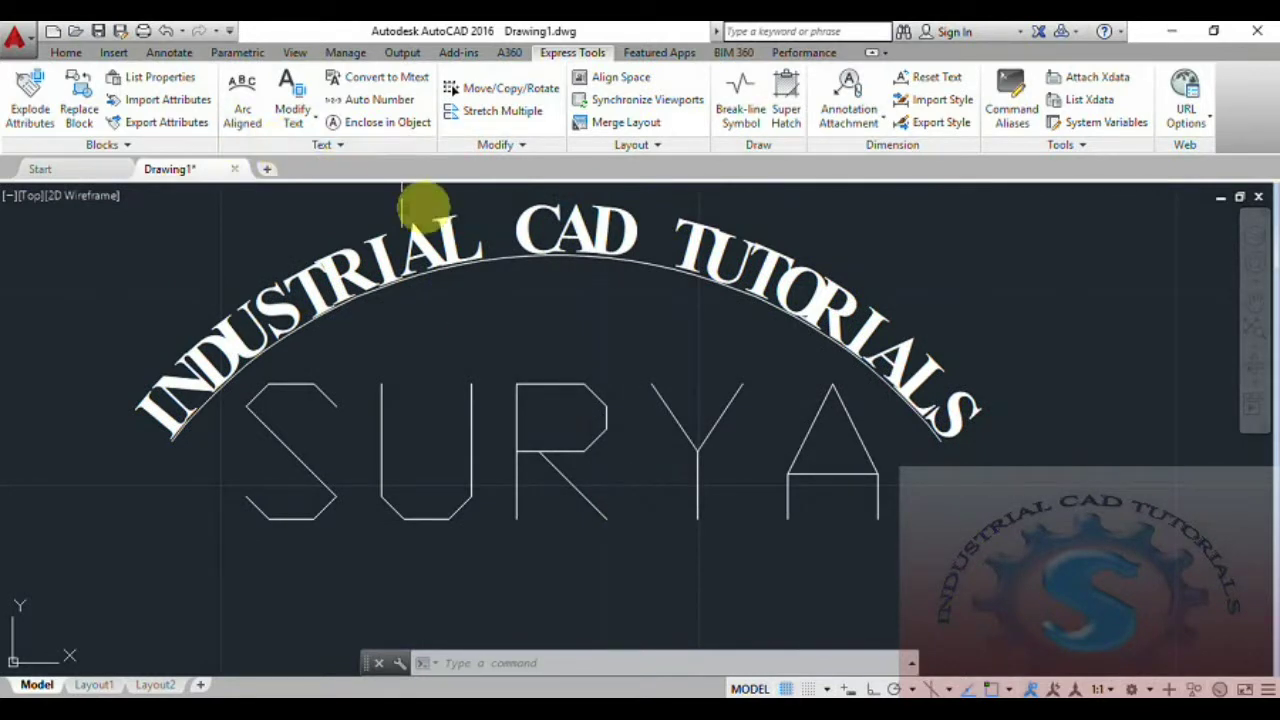
Try exploding the multiline text beneath the arc into line objects with the Express text Explode tool.
middle_click_drag(540, 410, 563, 403)
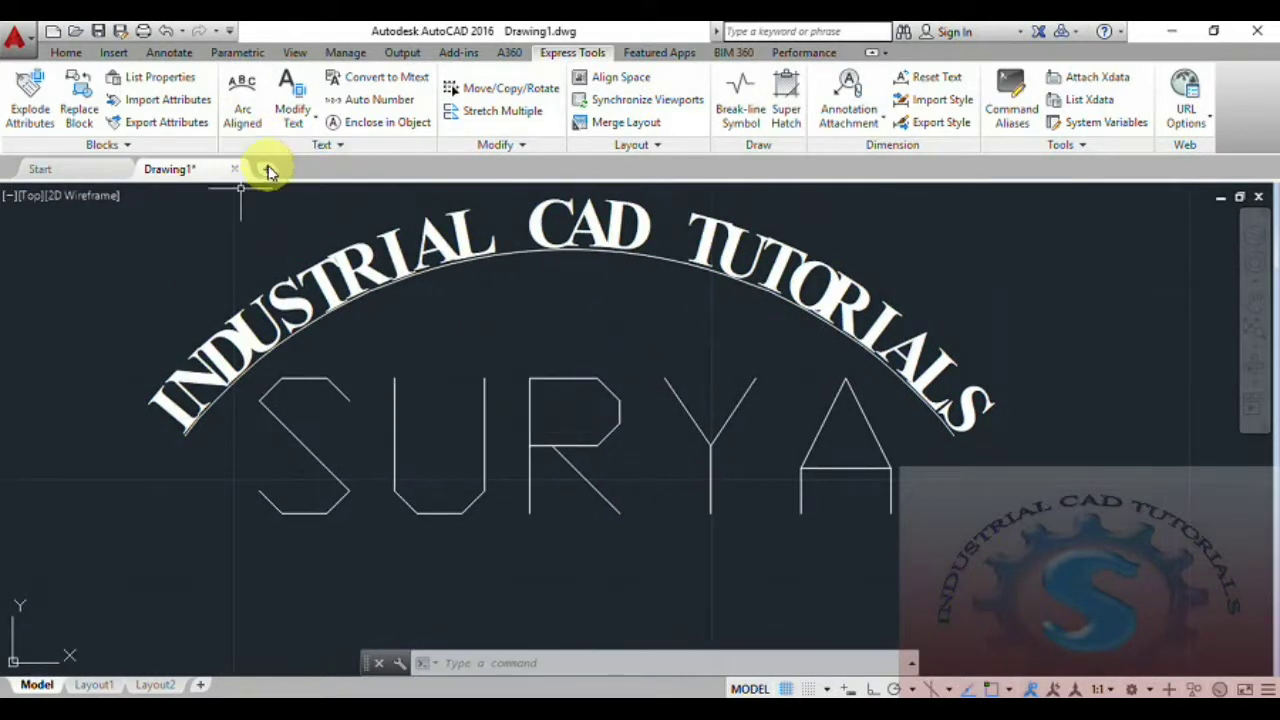
left_click(294, 120)
left_click(308, 151)
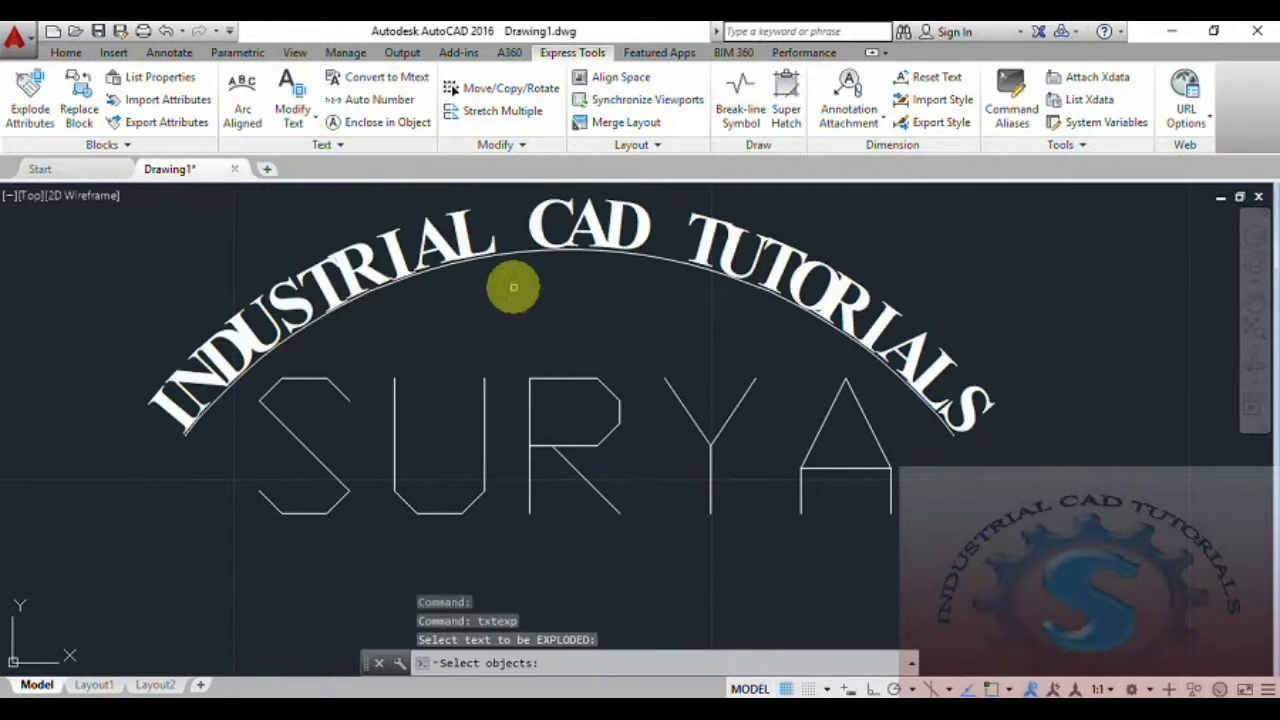
left_click(483, 416)
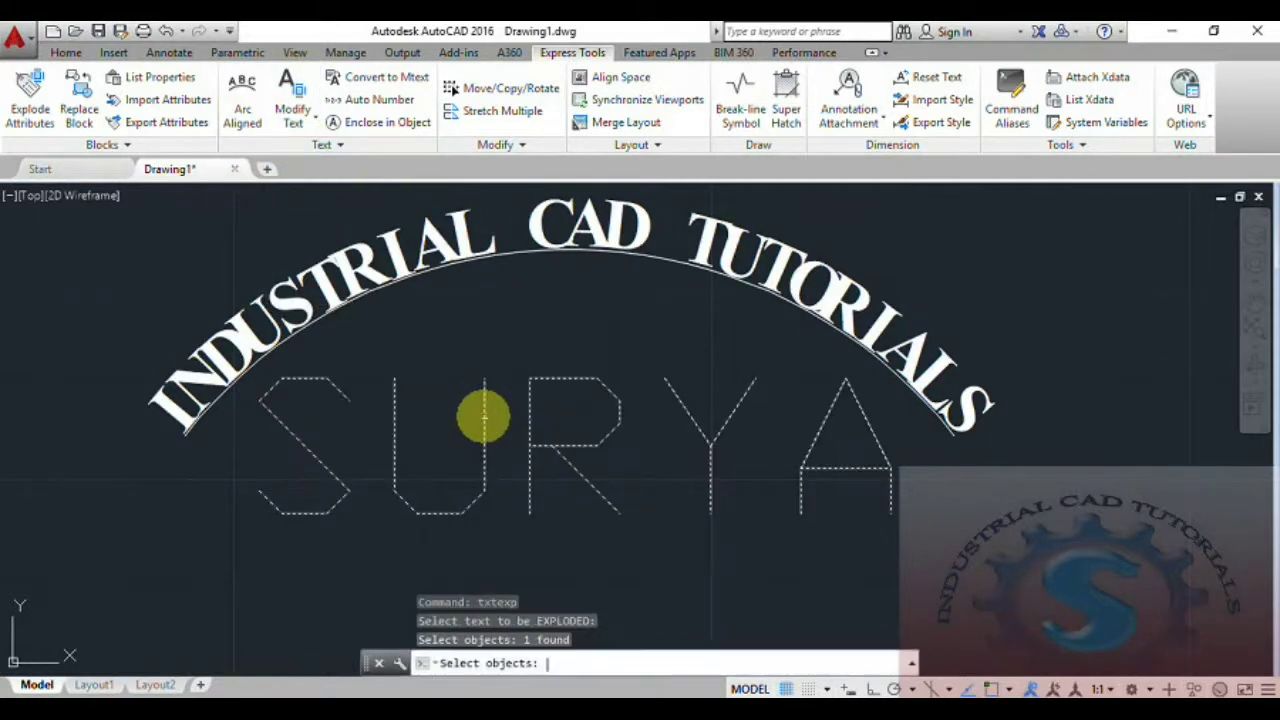
key("Return")
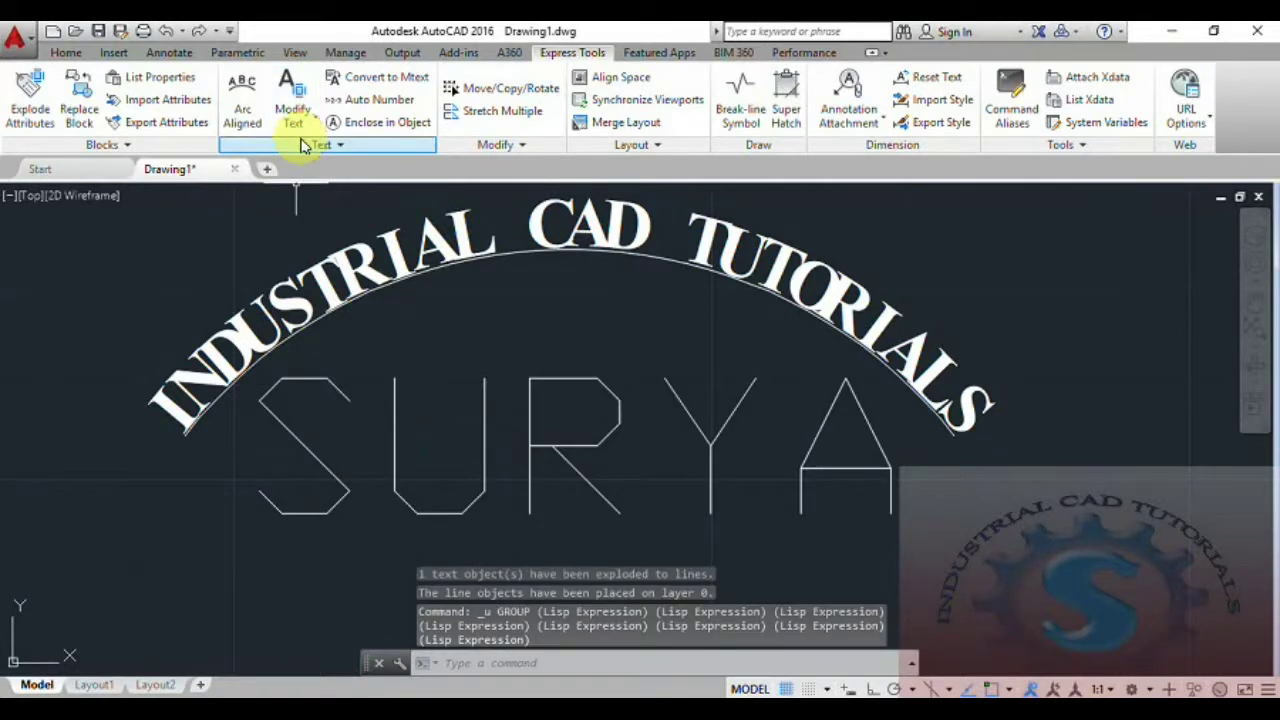
Change the case of the multiline text beneath the arc to lowercase.
left_click(293, 118)
left_click(336, 200)
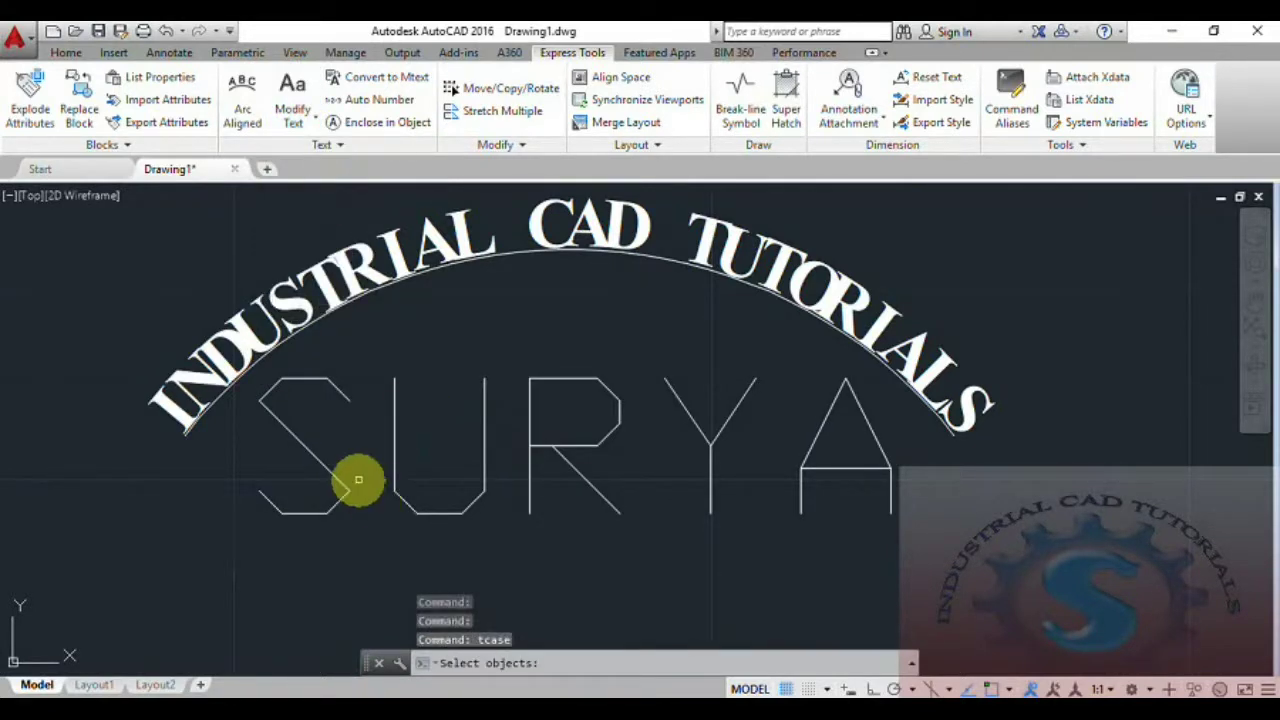
left_click(337, 478)
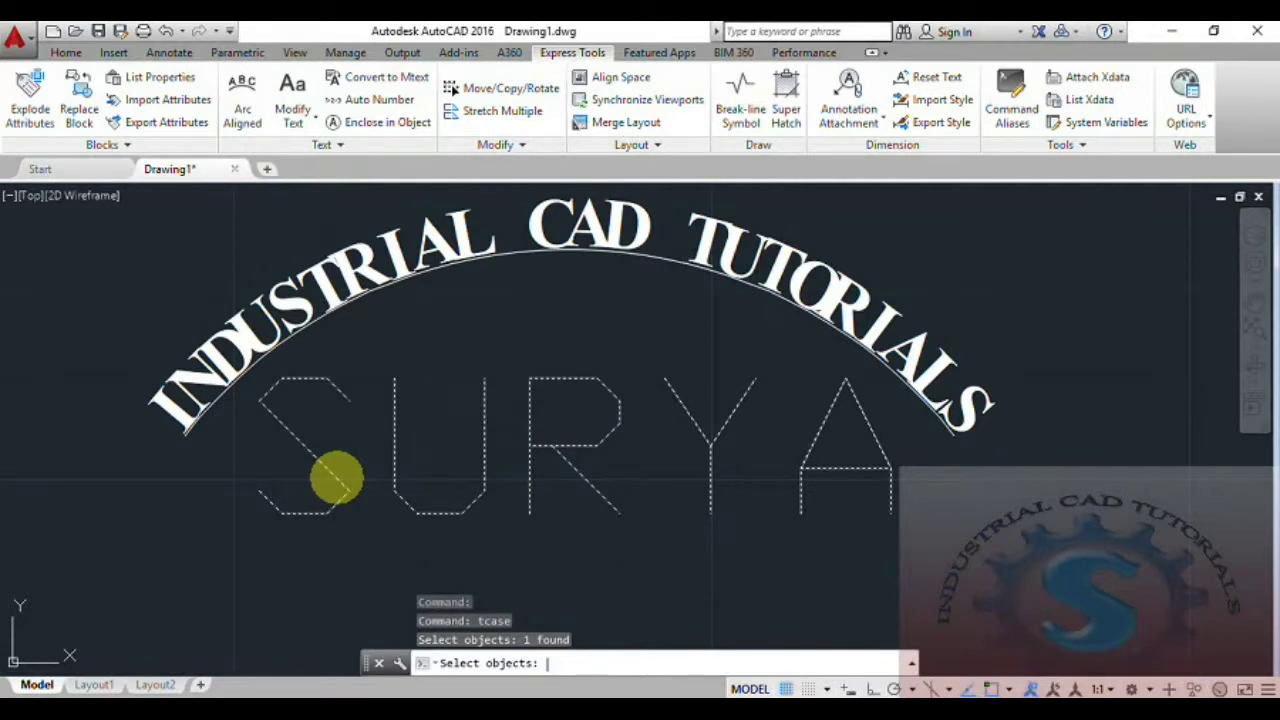
key("Return")
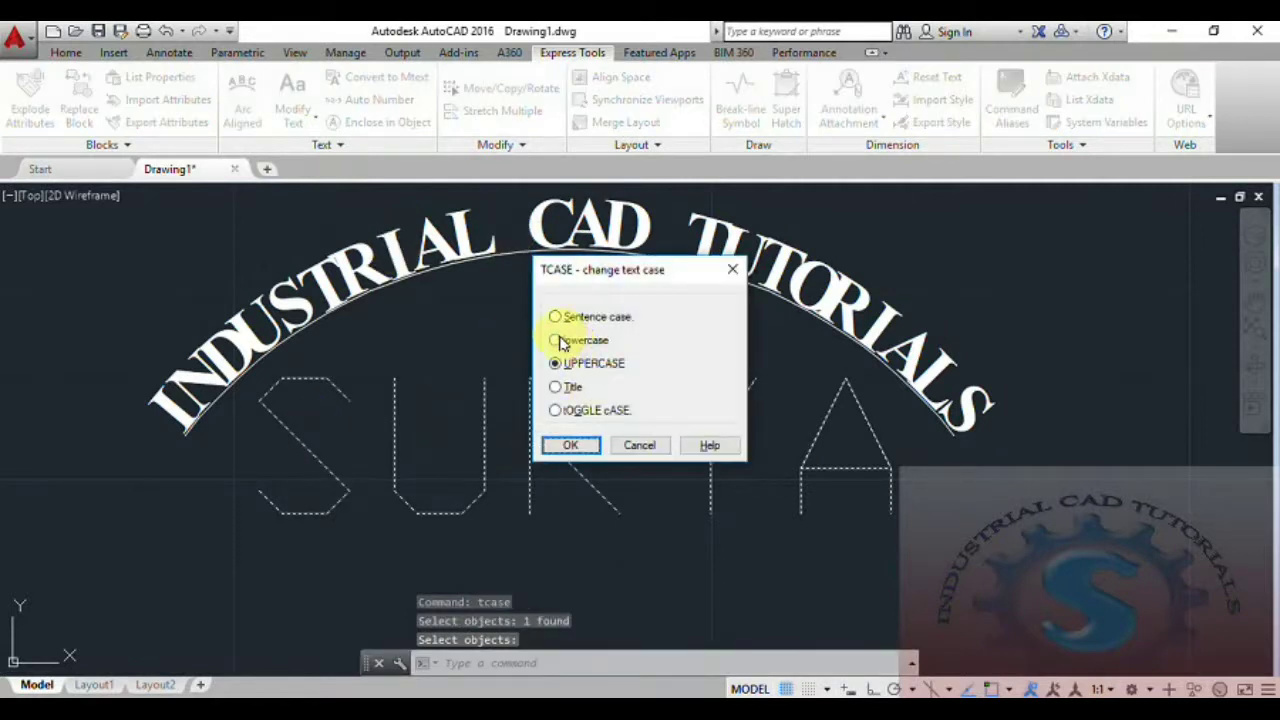
left_click(570, 444)
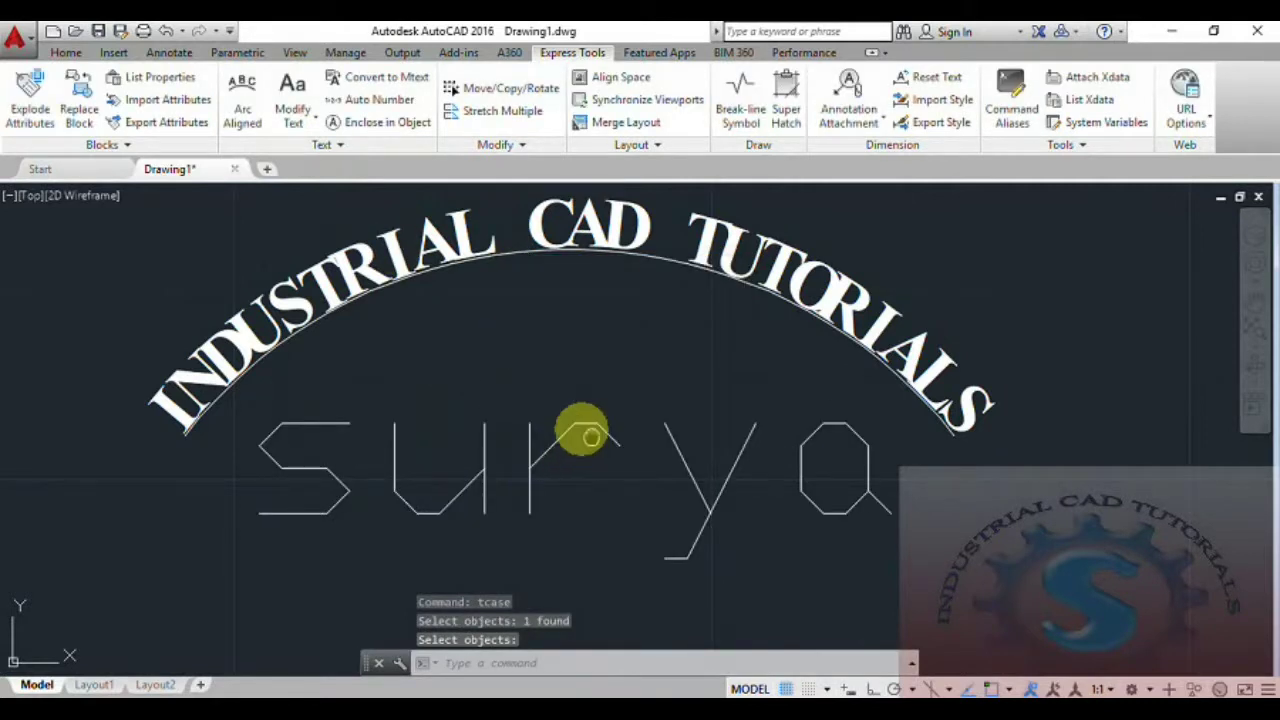
middle_click_drag(580, 432, 553, 412)
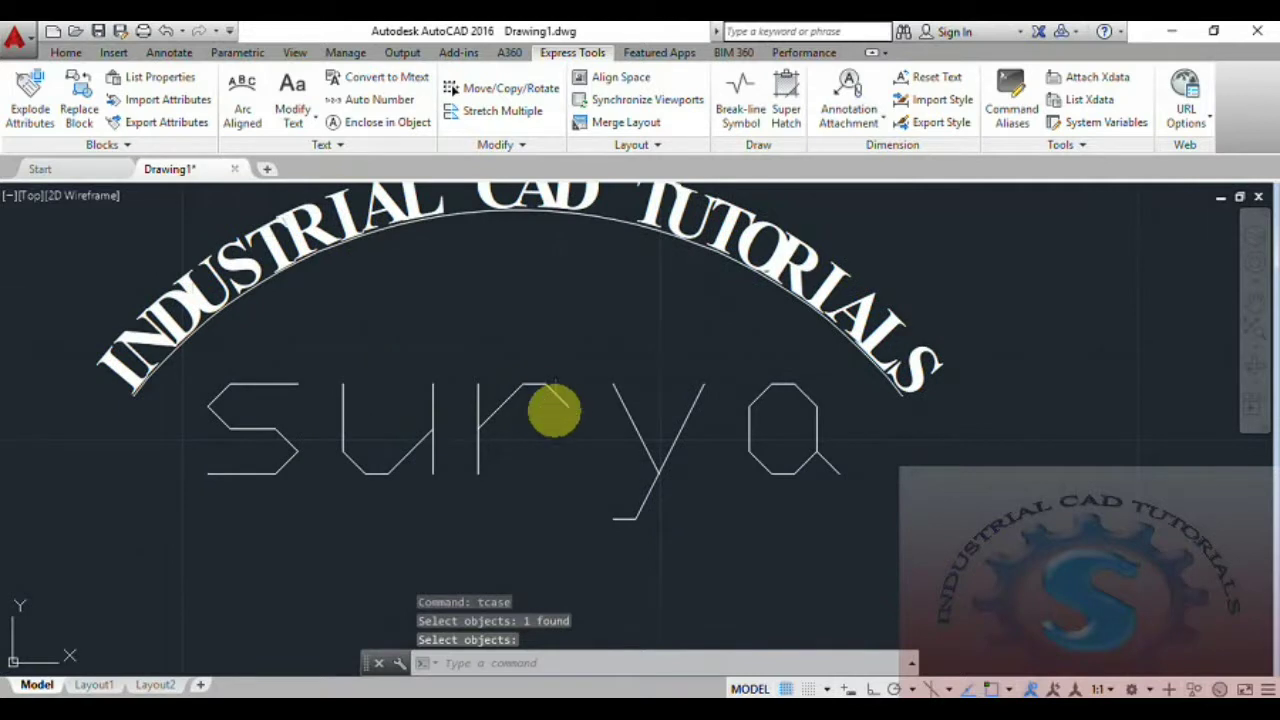
double_click(503, 407)
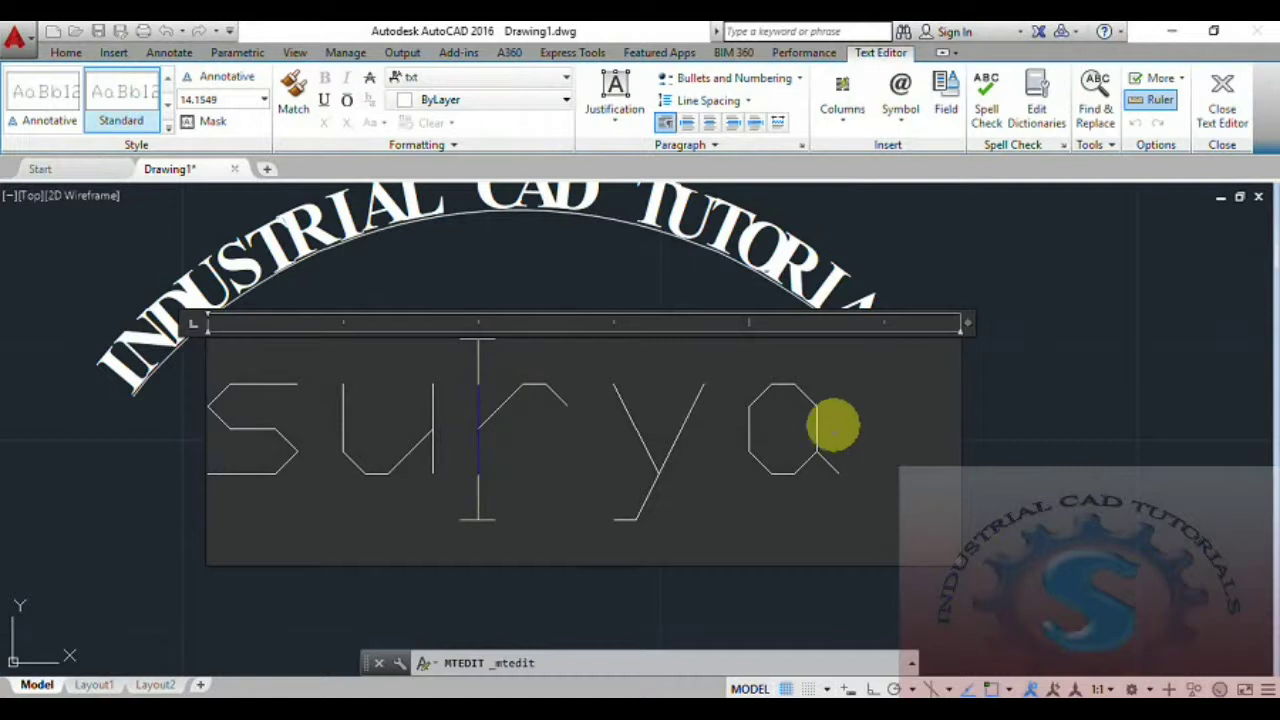
left_click_drag(833, 425, 149, 414)
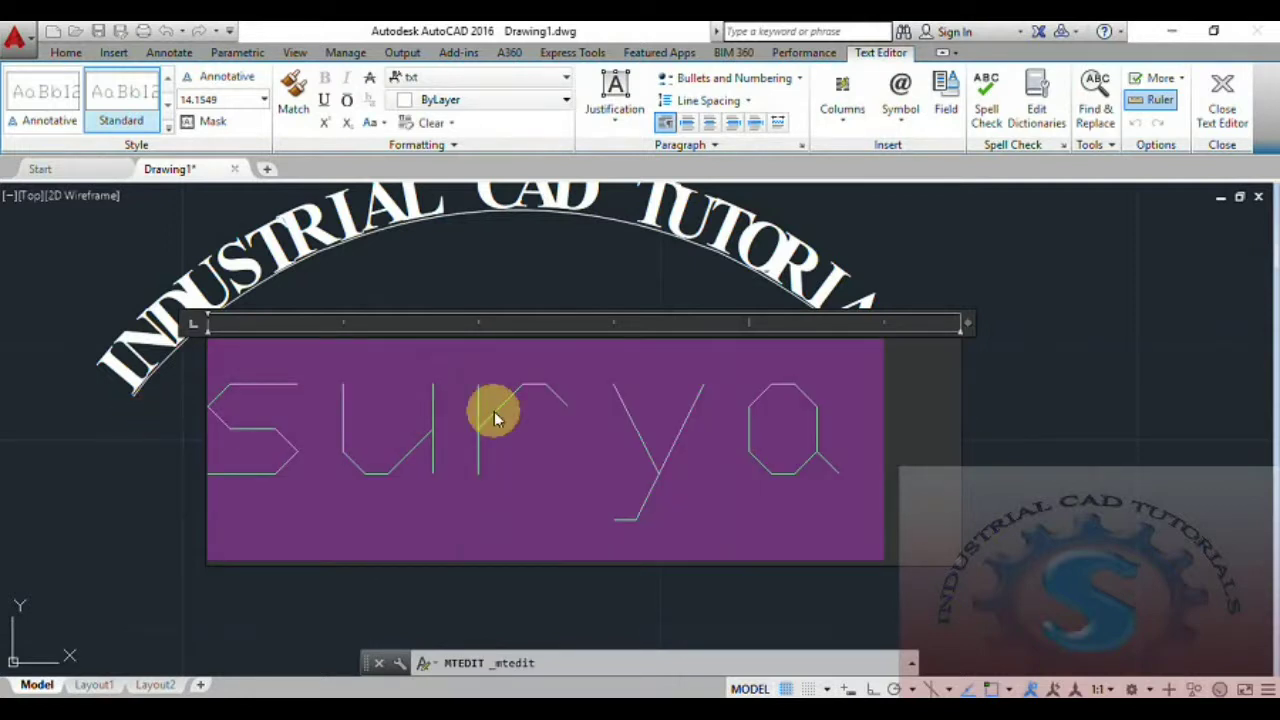
left_click(1052, 472)
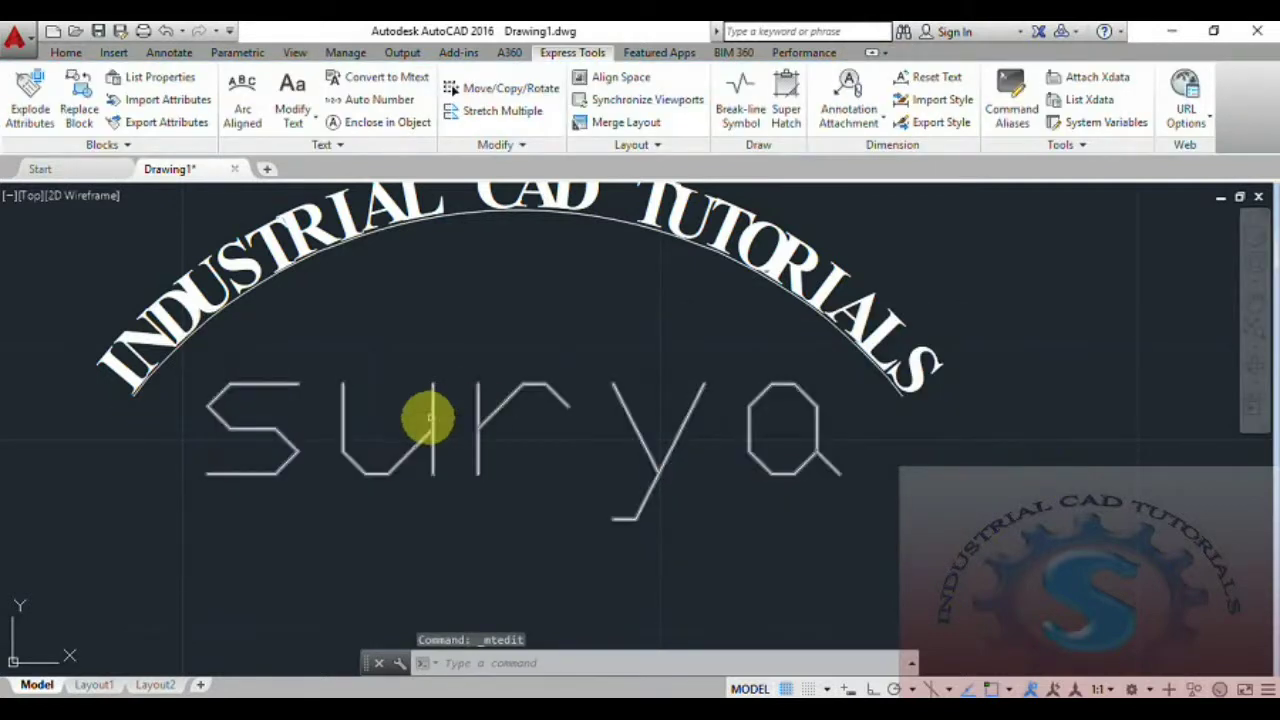
Change the case of the multiline text beneath the arc to Sentence case.
left_click(432, 417)
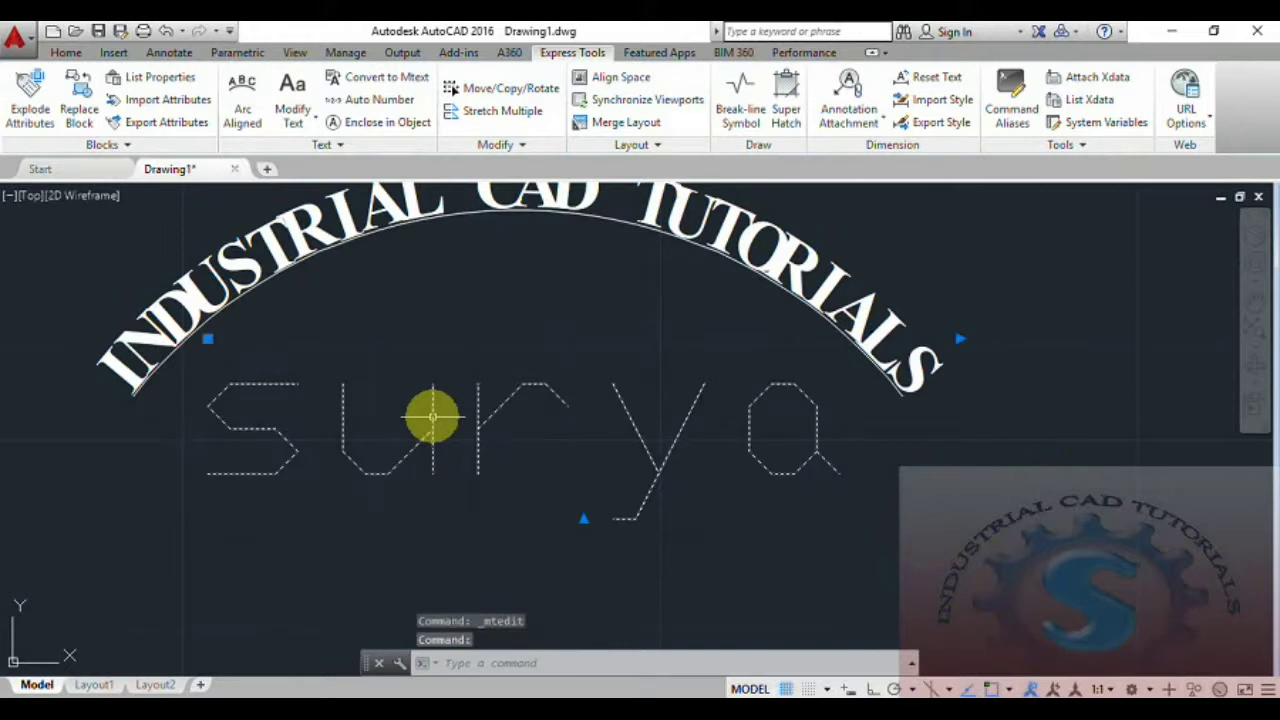
left_click(310, 120)
left_click(333, 191)
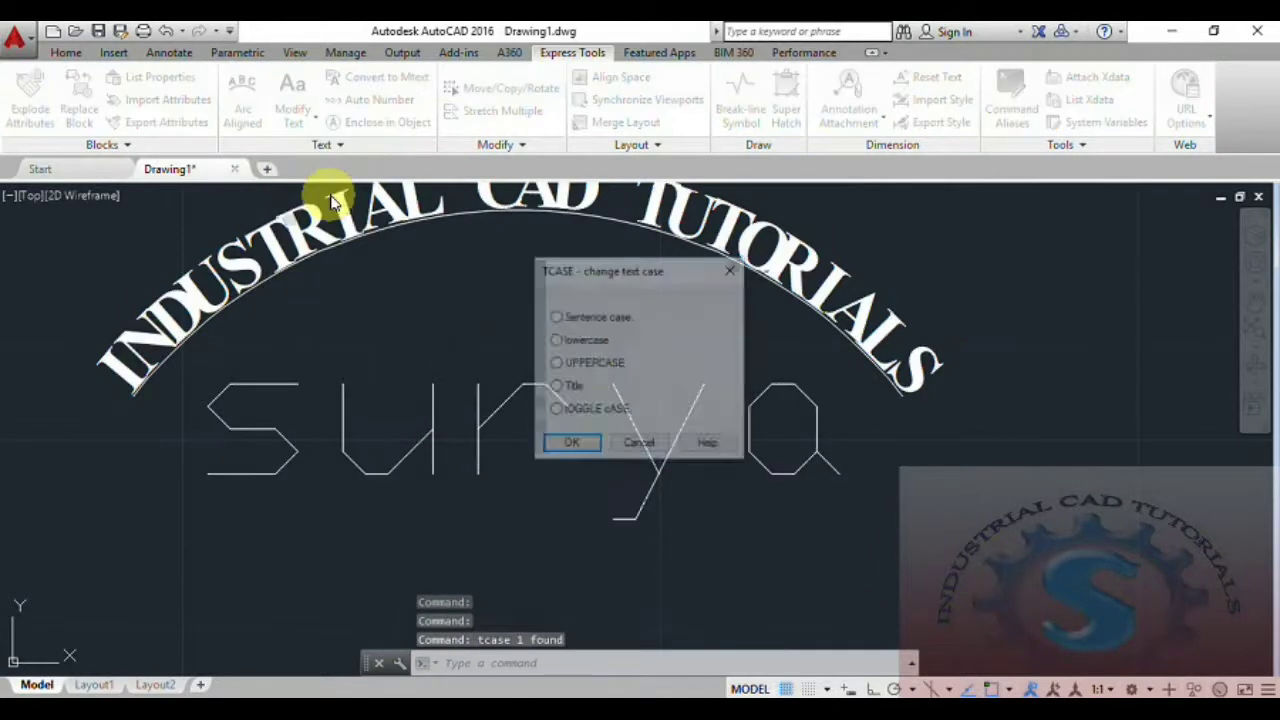
left_click(570, 445)
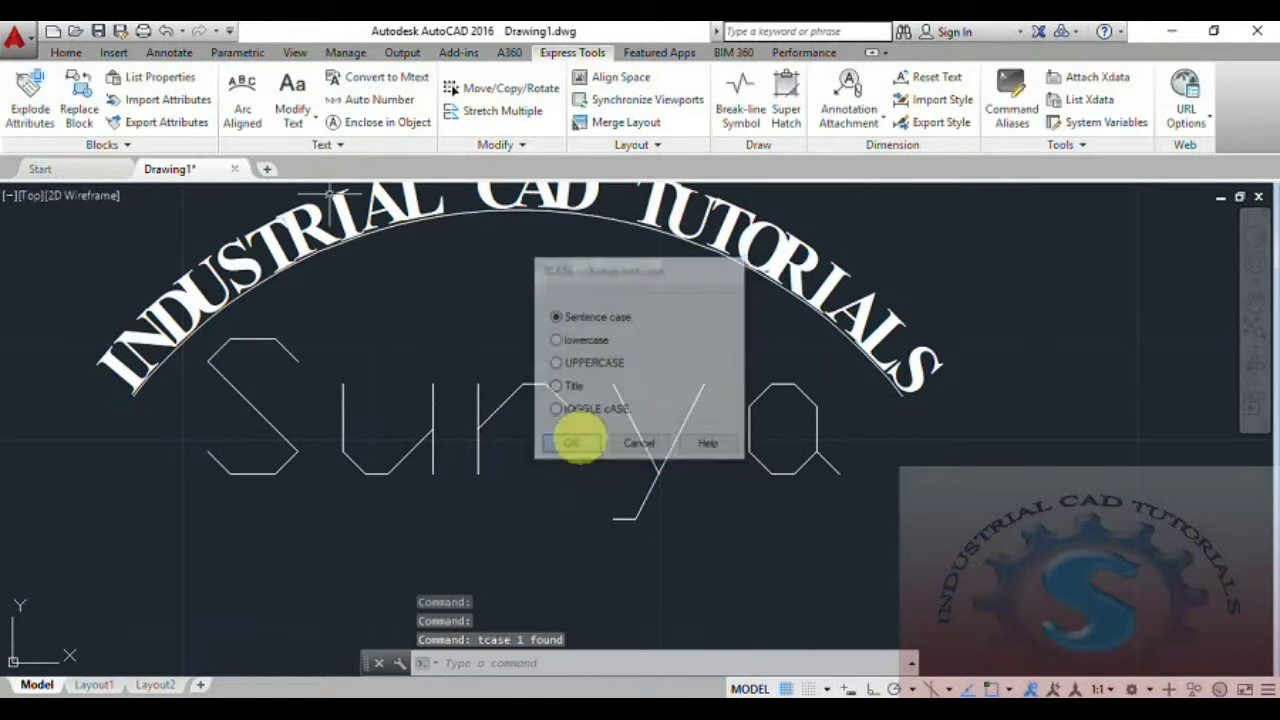
left_click(477, 423)
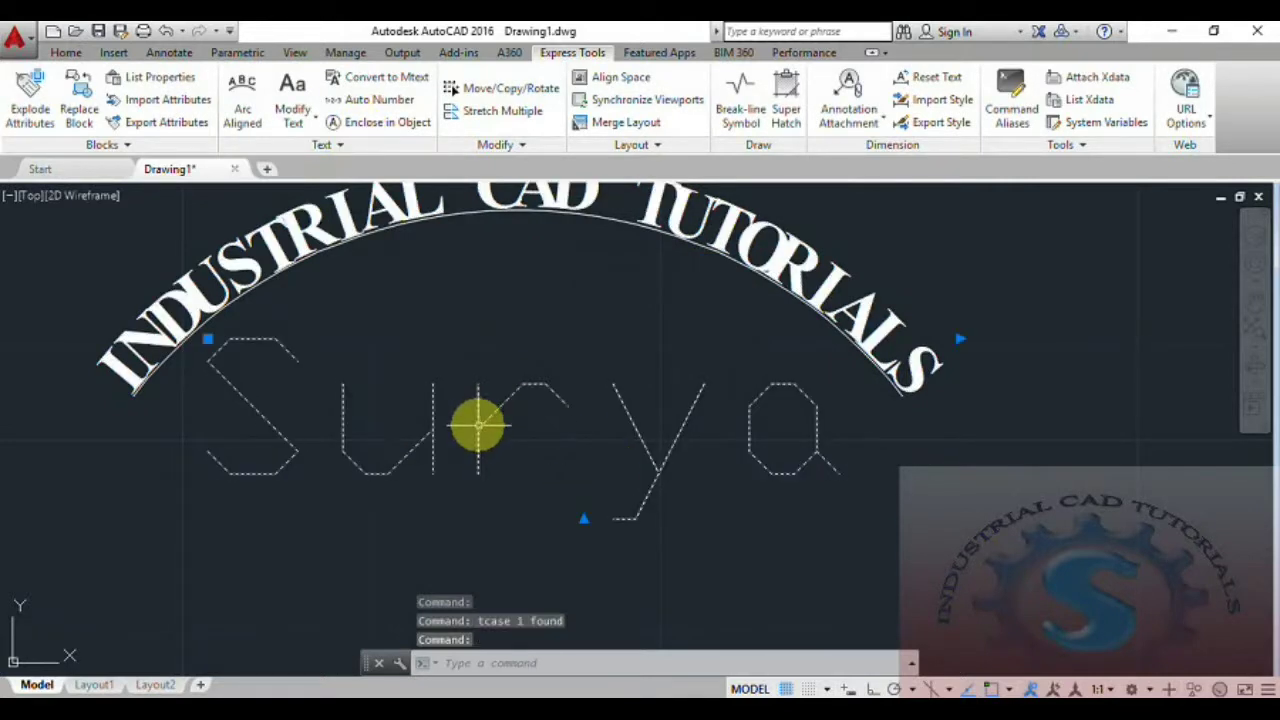
left_click(306, 122)
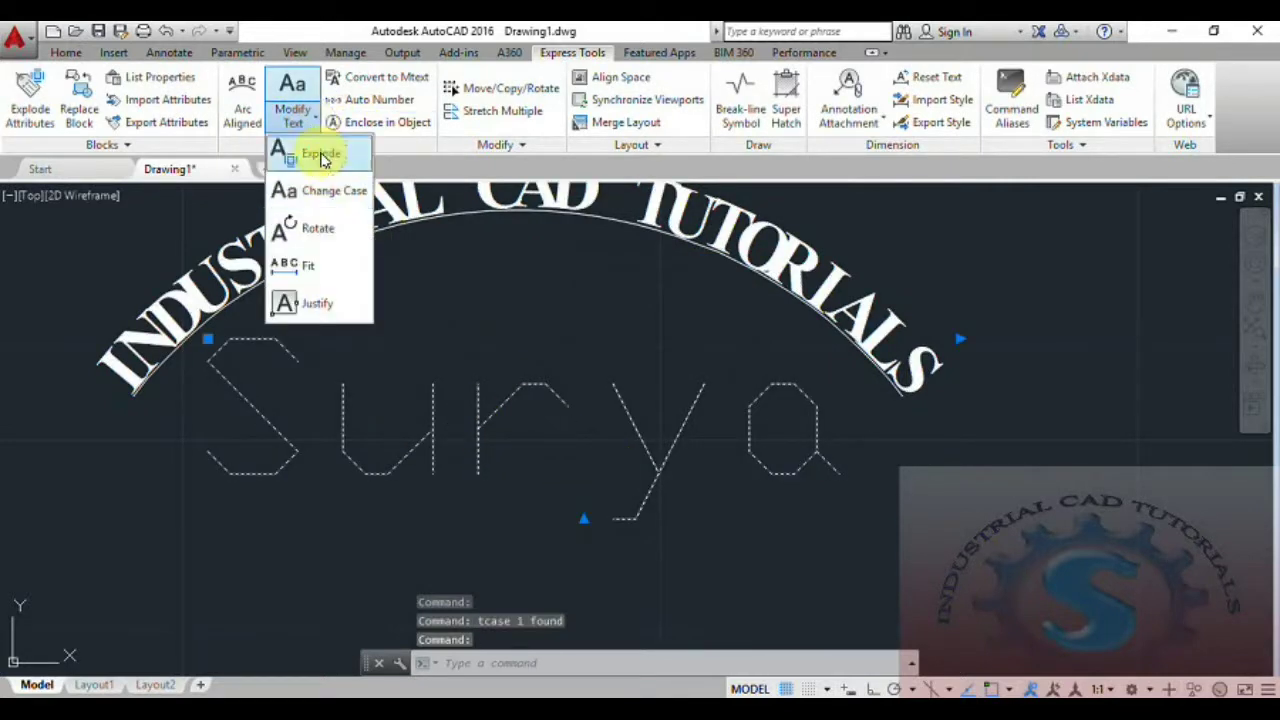
left_click(412, 146)
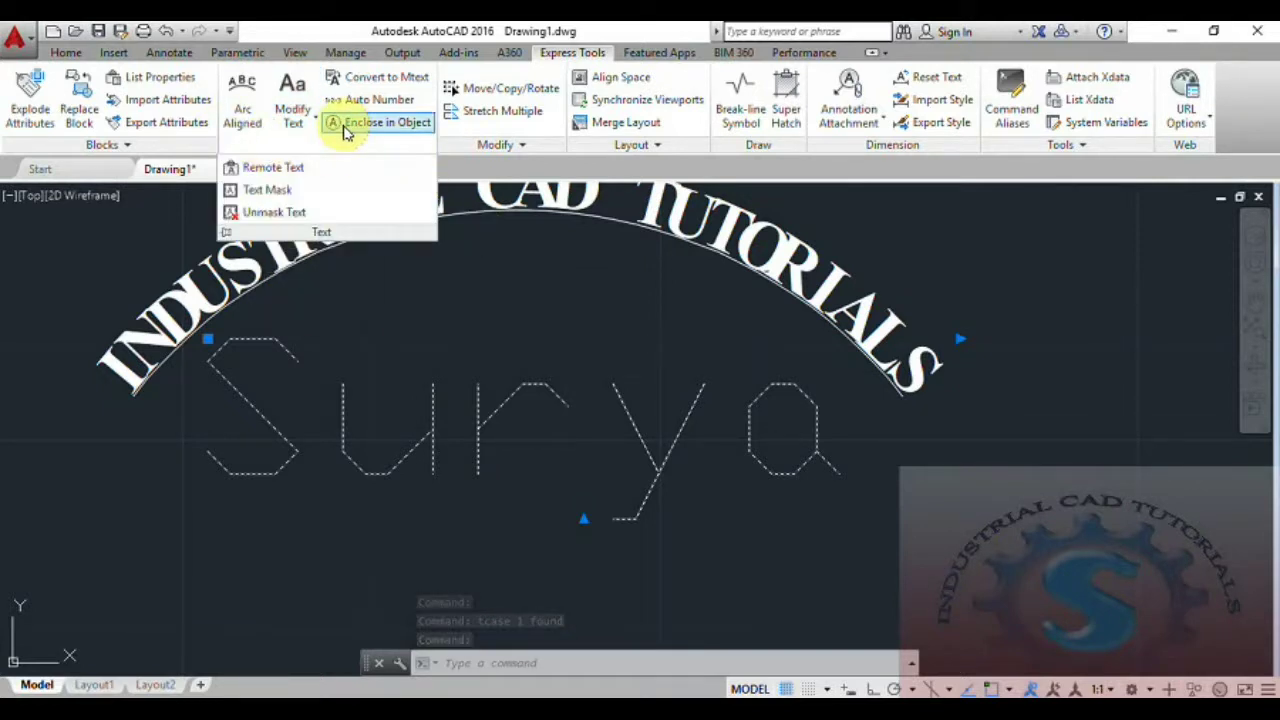
key("Escape")
key("Escape")
key("Escape")
left_click(519, 344)
key("Escape")
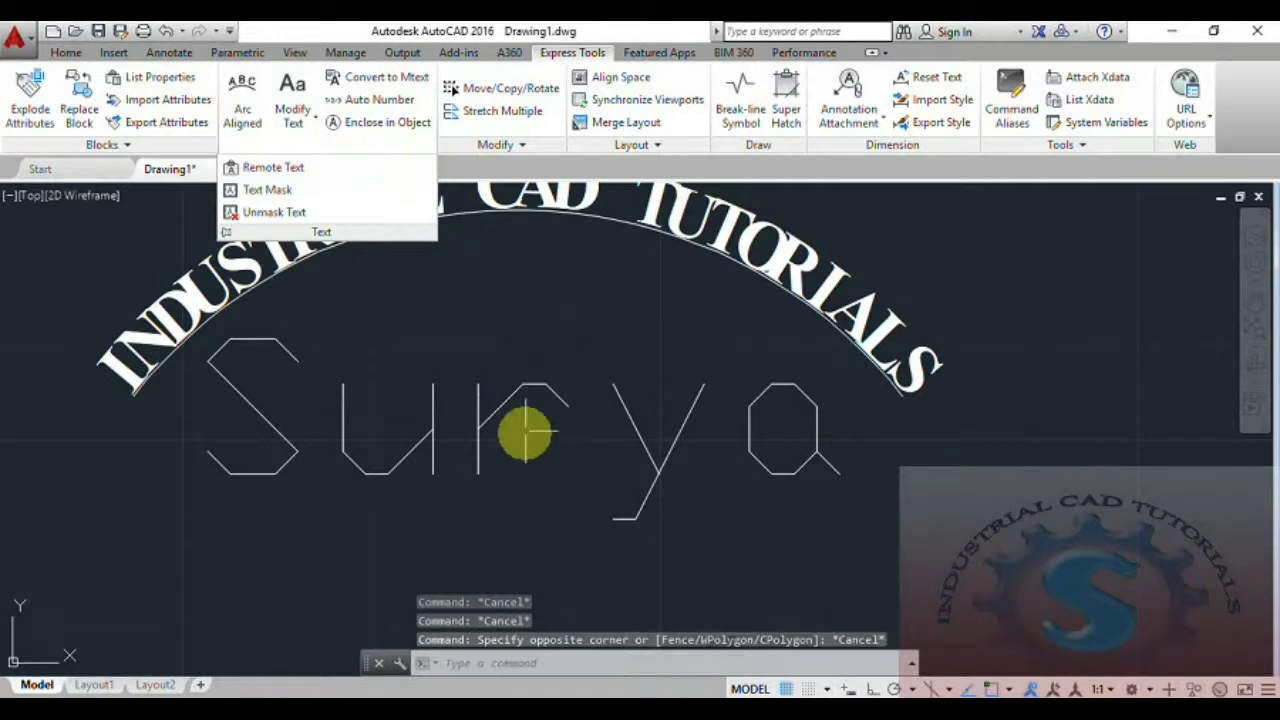
left_click(520, 440)
key("Escape")
Run Change Case on the multiline text once more and accept a case option that keeps its initial capital.
left_click(500, 410)
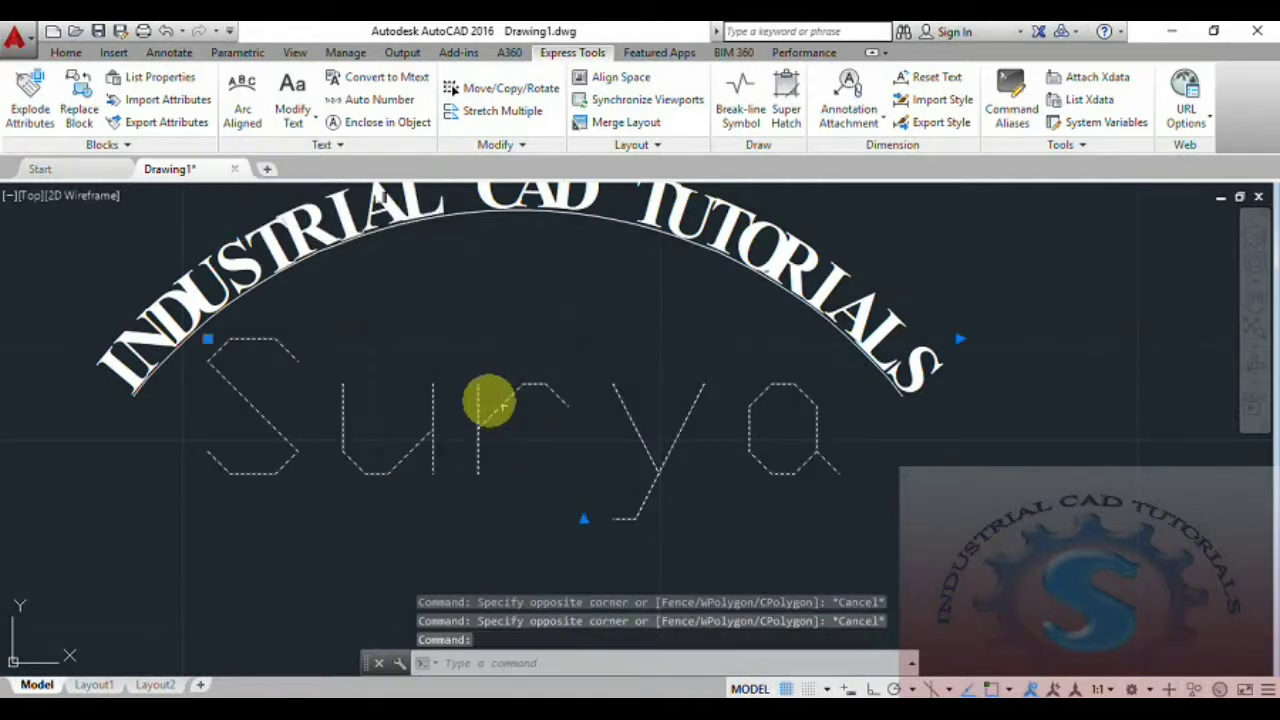
left_click(312, 122)
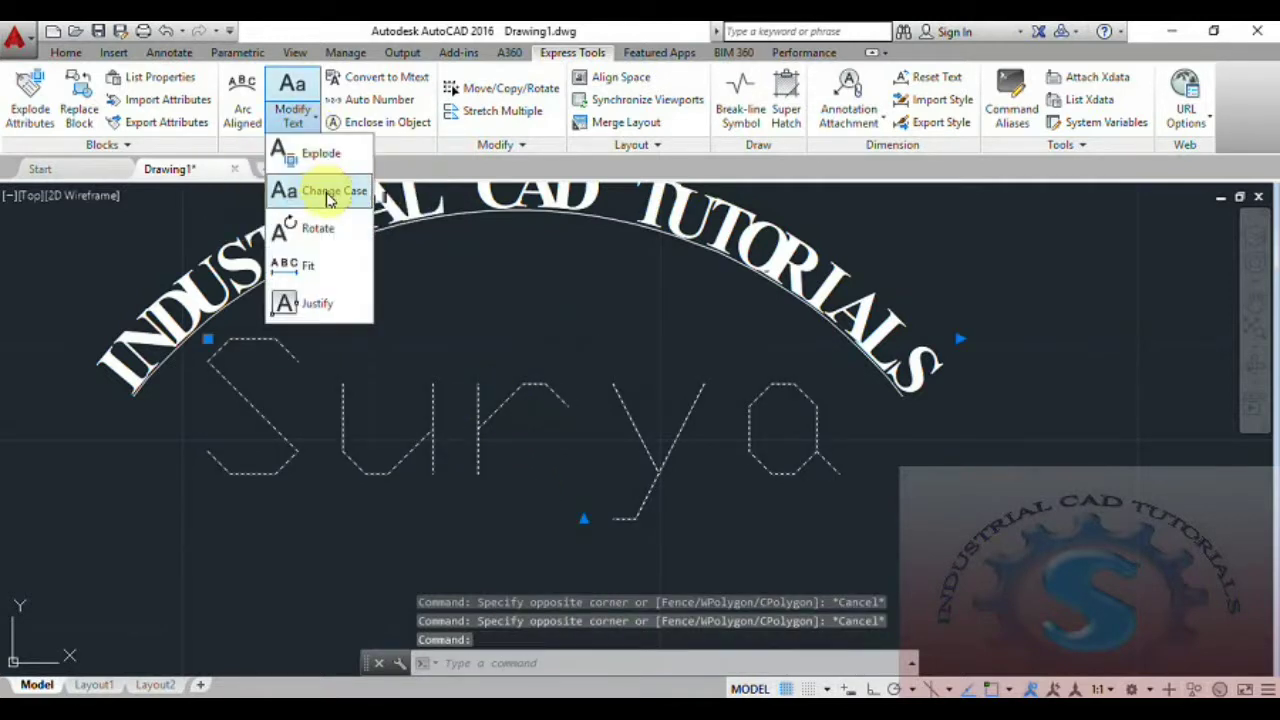
left_click(330, 190)
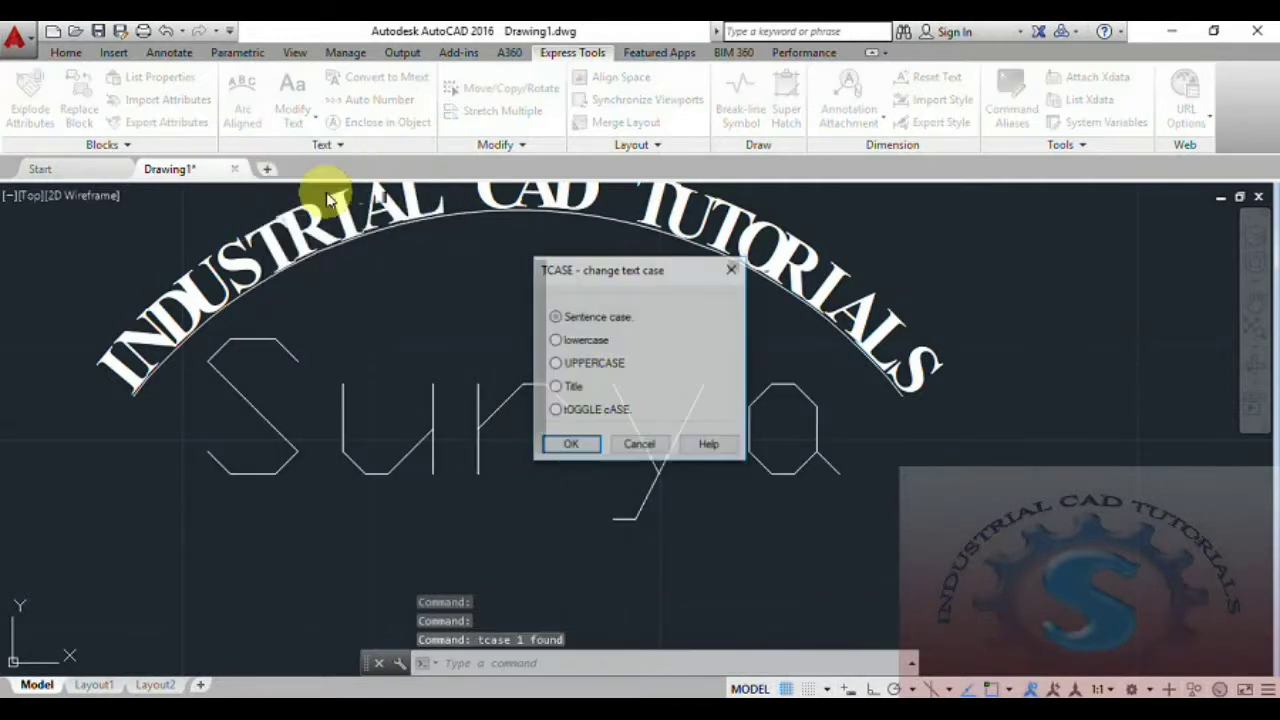
left_click(583, 447)
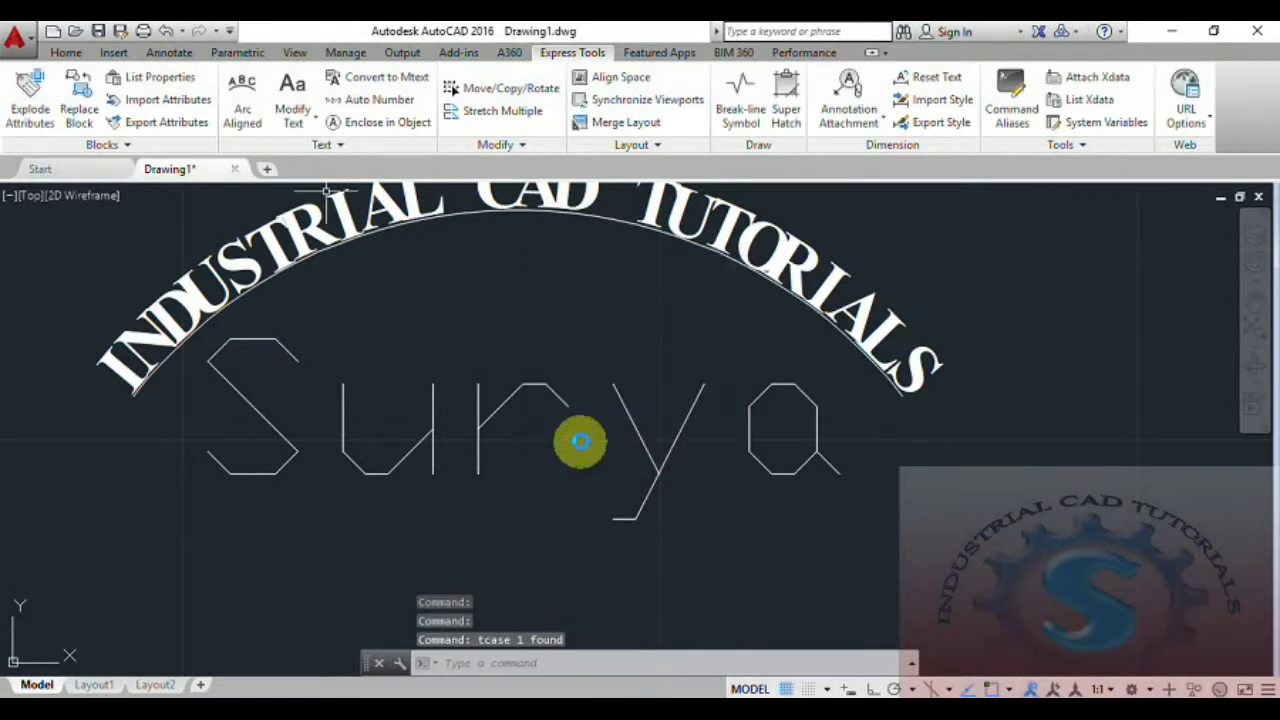
left_click(318, 120)
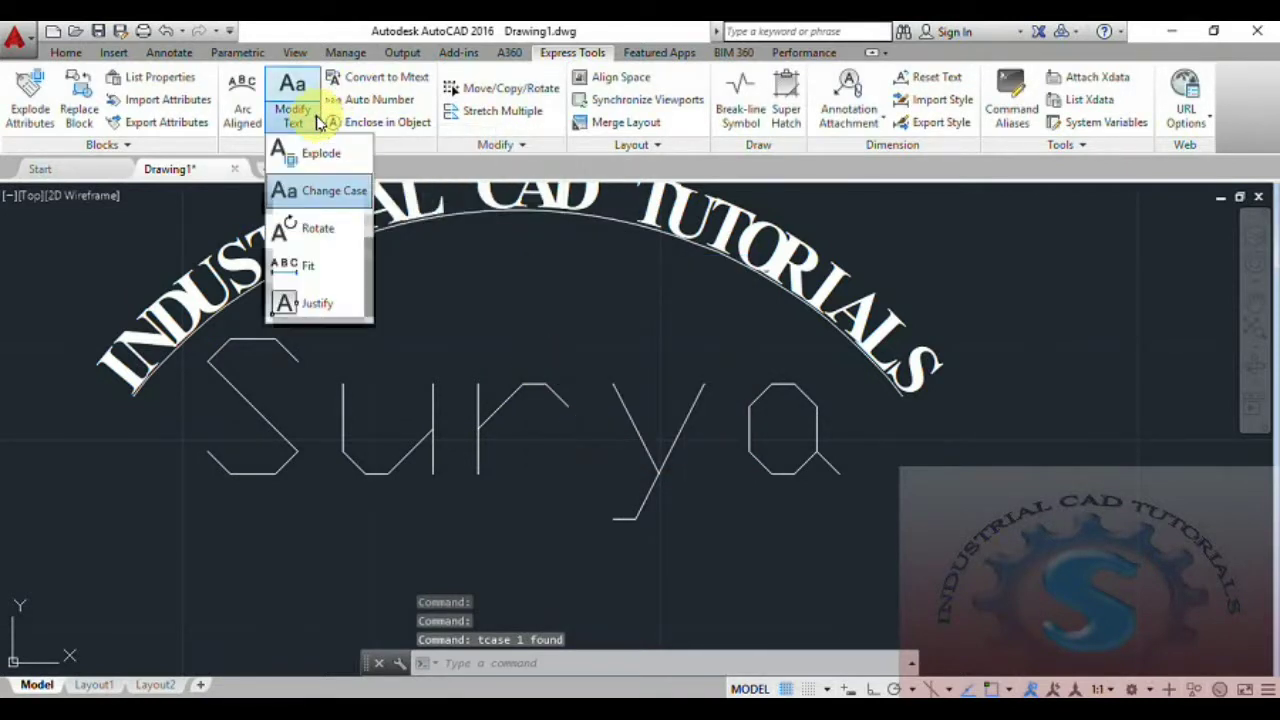
left_click(325, 190)
left_click(530, 385)
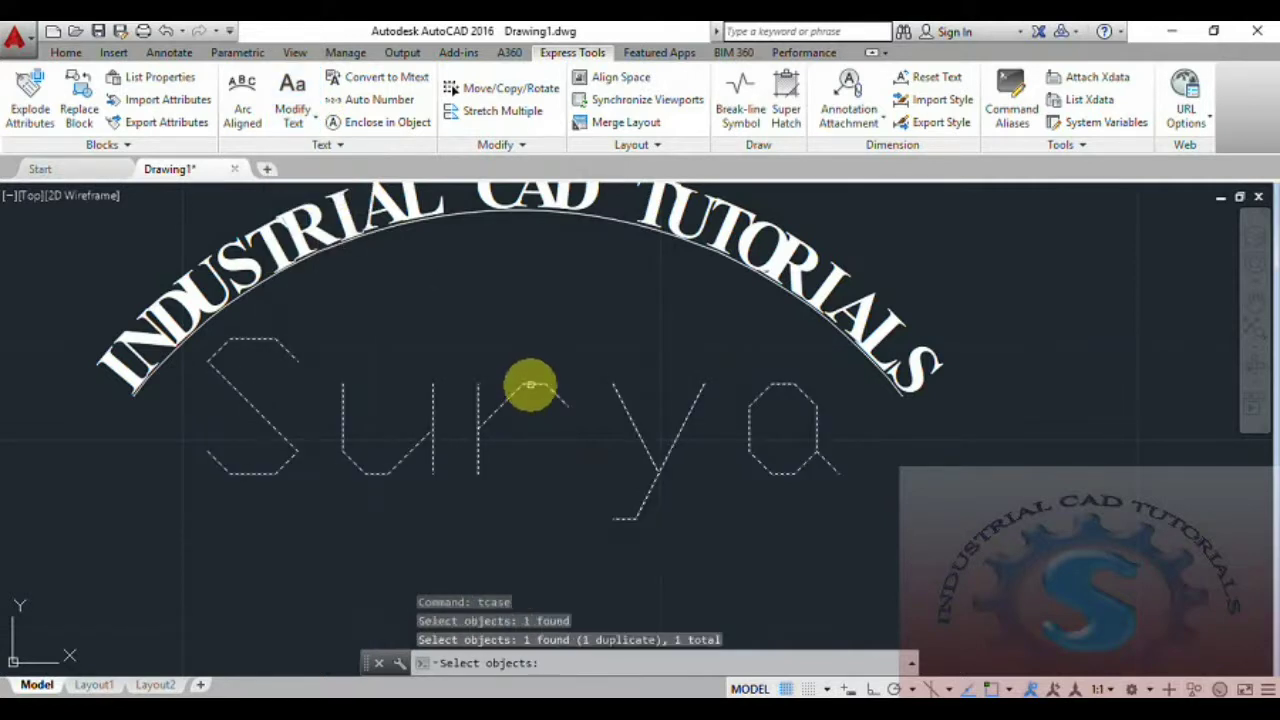
key("Escape")
key("Escape")
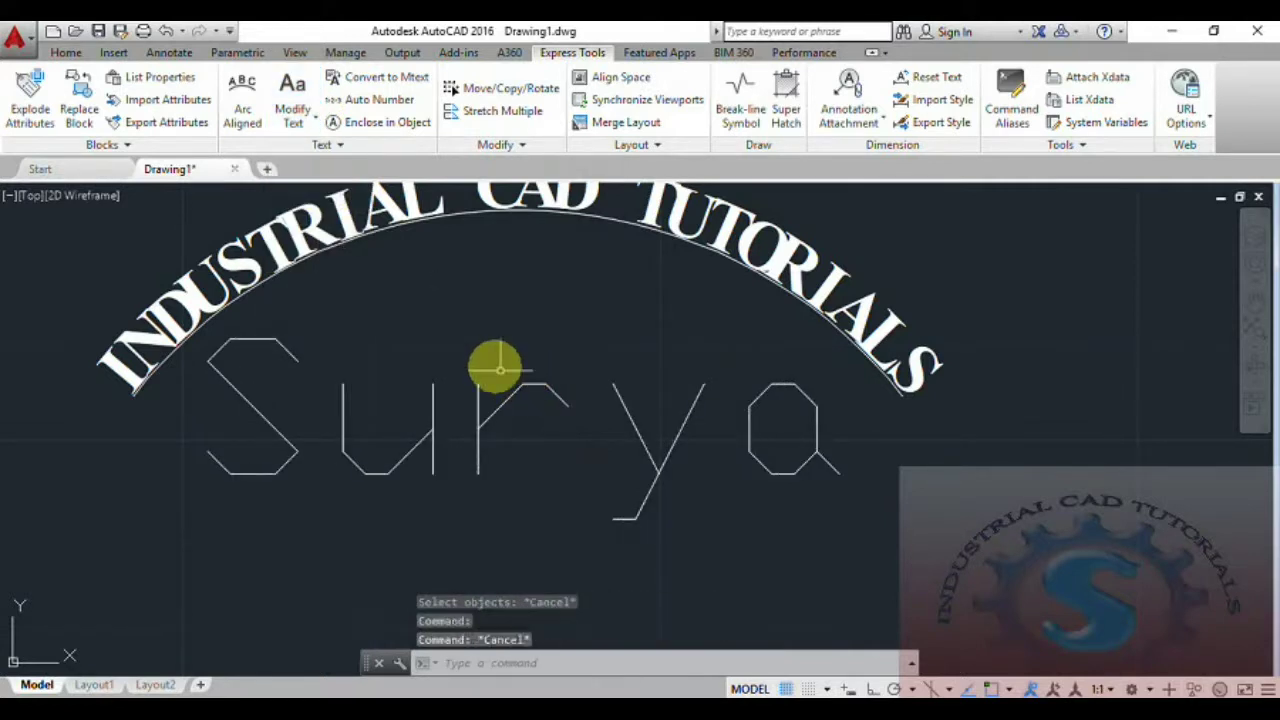
Apply the tOGGLE cASE option of Change Case to the multiline text beneath the arc.
left_click(293, 115)
left_click(334, 200)
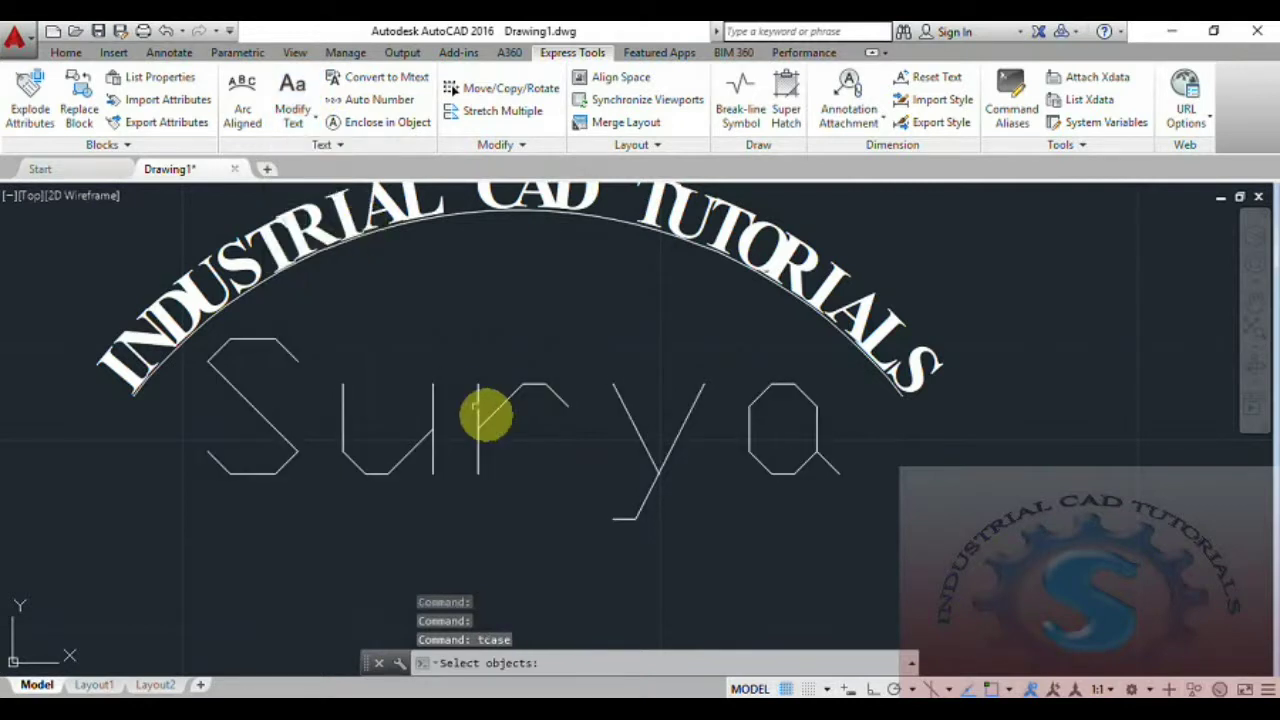
left_click(491, 414)
key("Return")
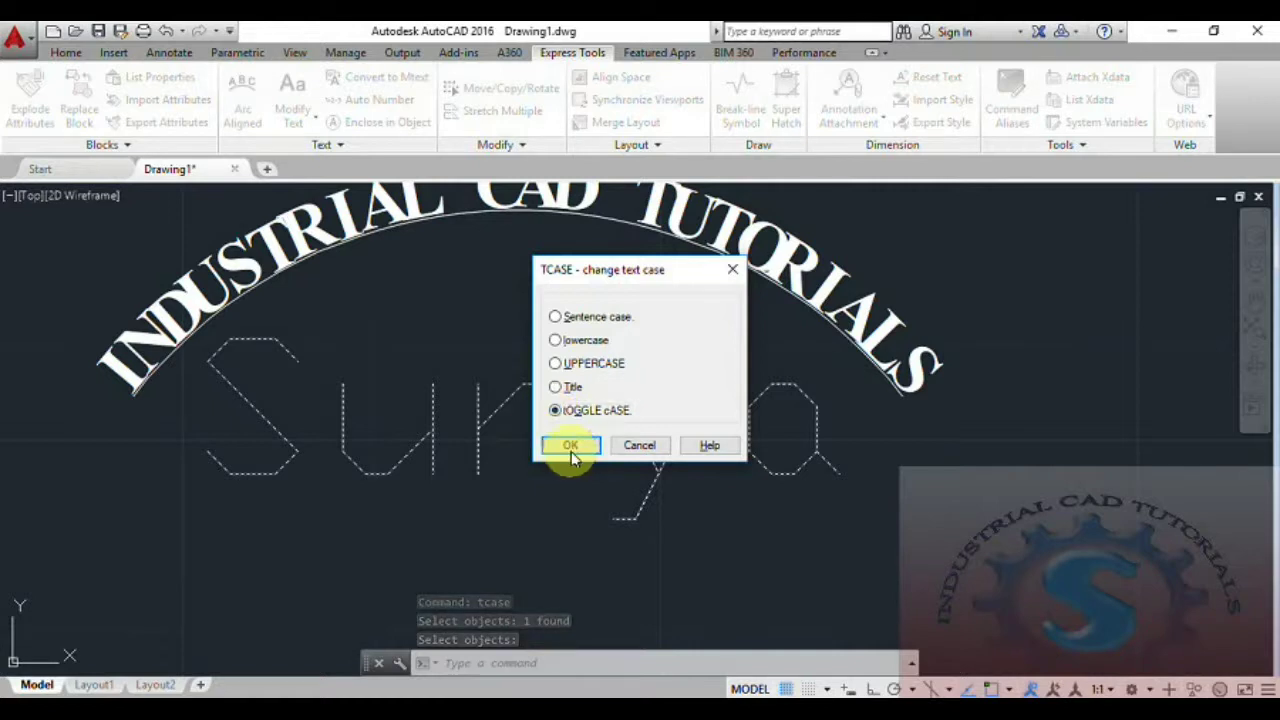
left_click(570, 446)
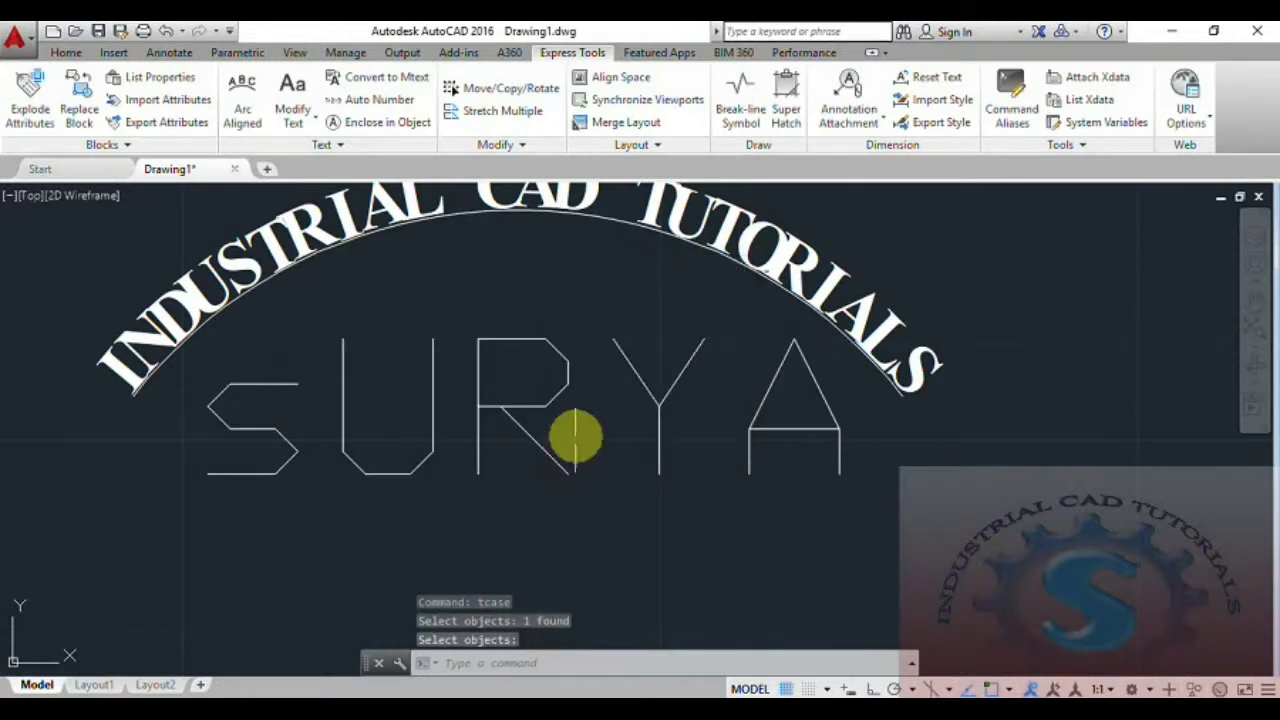
Change the case of the multiline text beneath the arc to UPPERCASE.
left_click(478, 415)
left_click(396, 228)
left_click(293, 110)
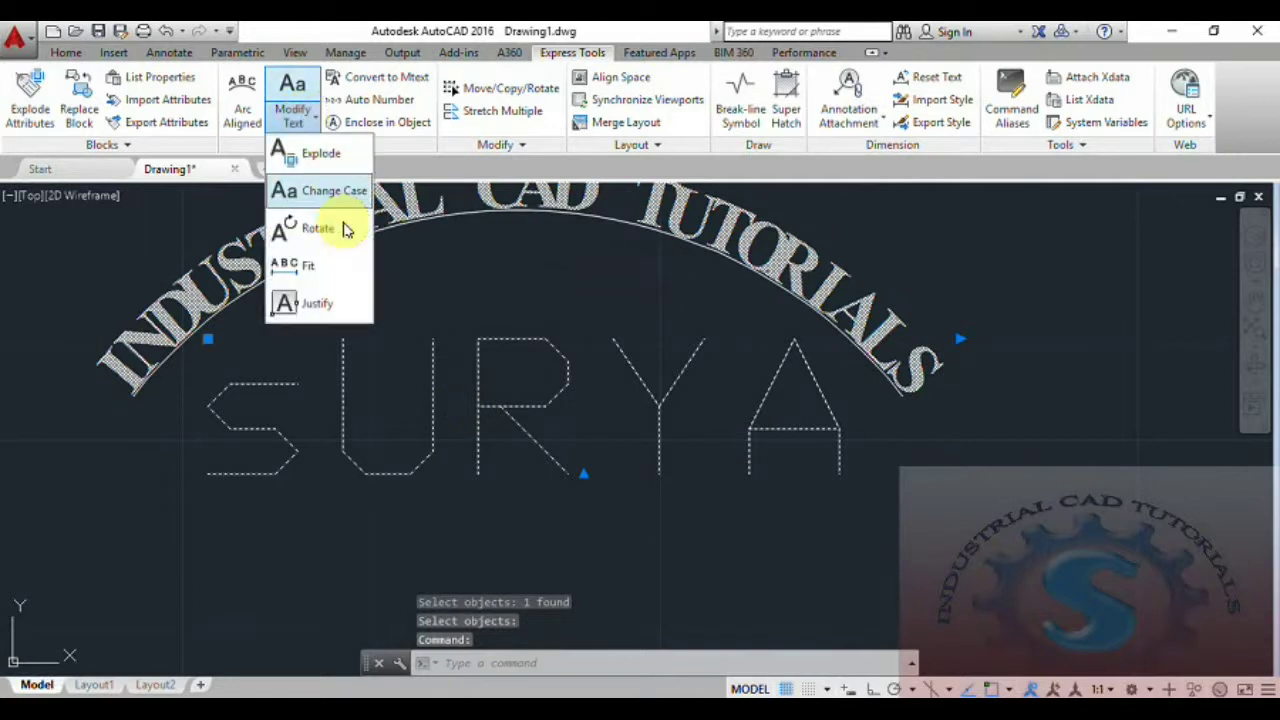
left_click(336, 191)
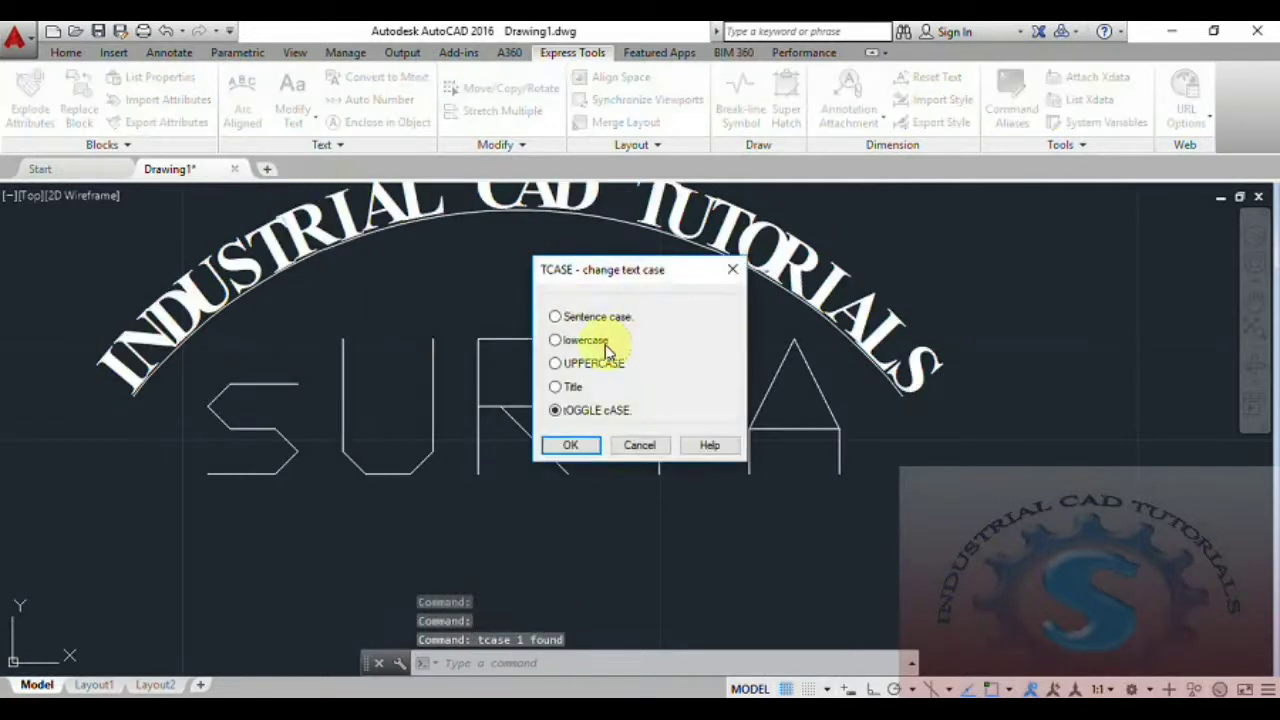
left_click(570, 446)
scroll(600, 450, "down", 4)
scroll(643, 463, "up", 2)
mouse_move(643, 466)
middle_mouse_down()
mouse_move(600, 477)
mouse_move(643, 451)
middle_mouse_up()
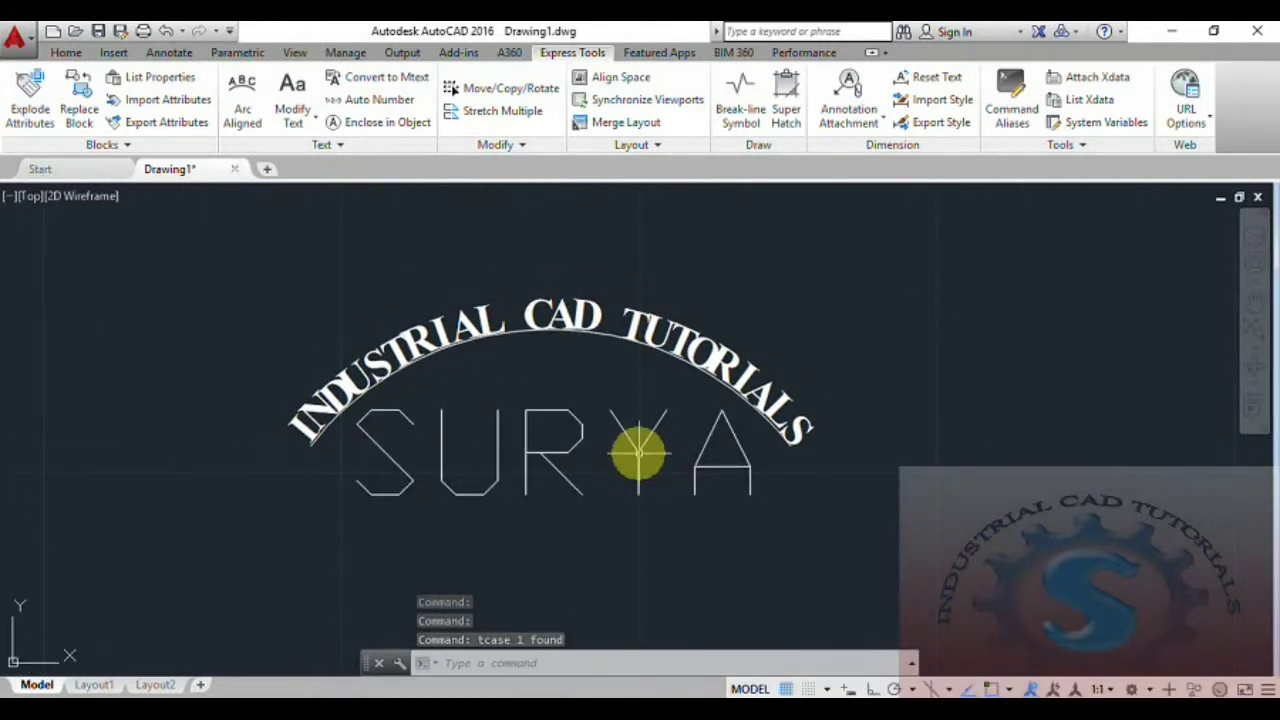
left_click(314, 126)
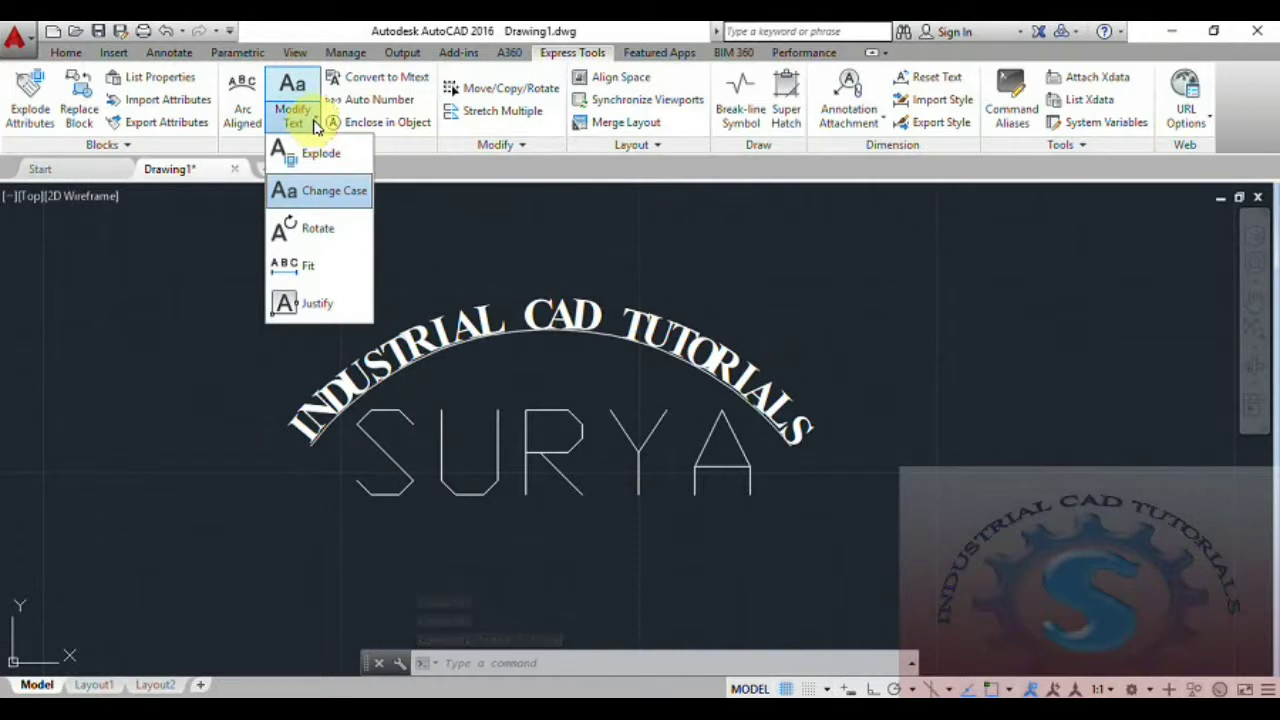
middle_click_drag(500, 300, 450, 320)
scroll(565, 428, "down", 2)
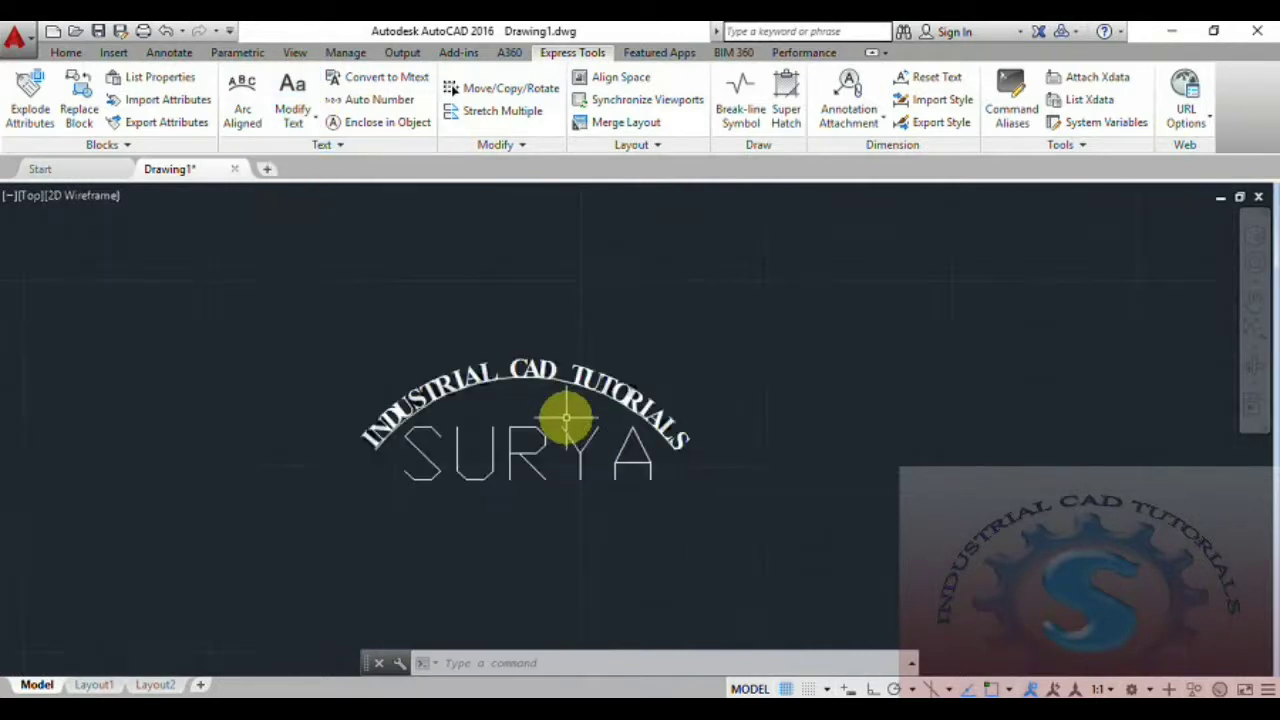
scroll(566, 411, "up", 4)
scroll(549, 388, "down", 3)
middle_click_drag(549, 388, 617, 366)
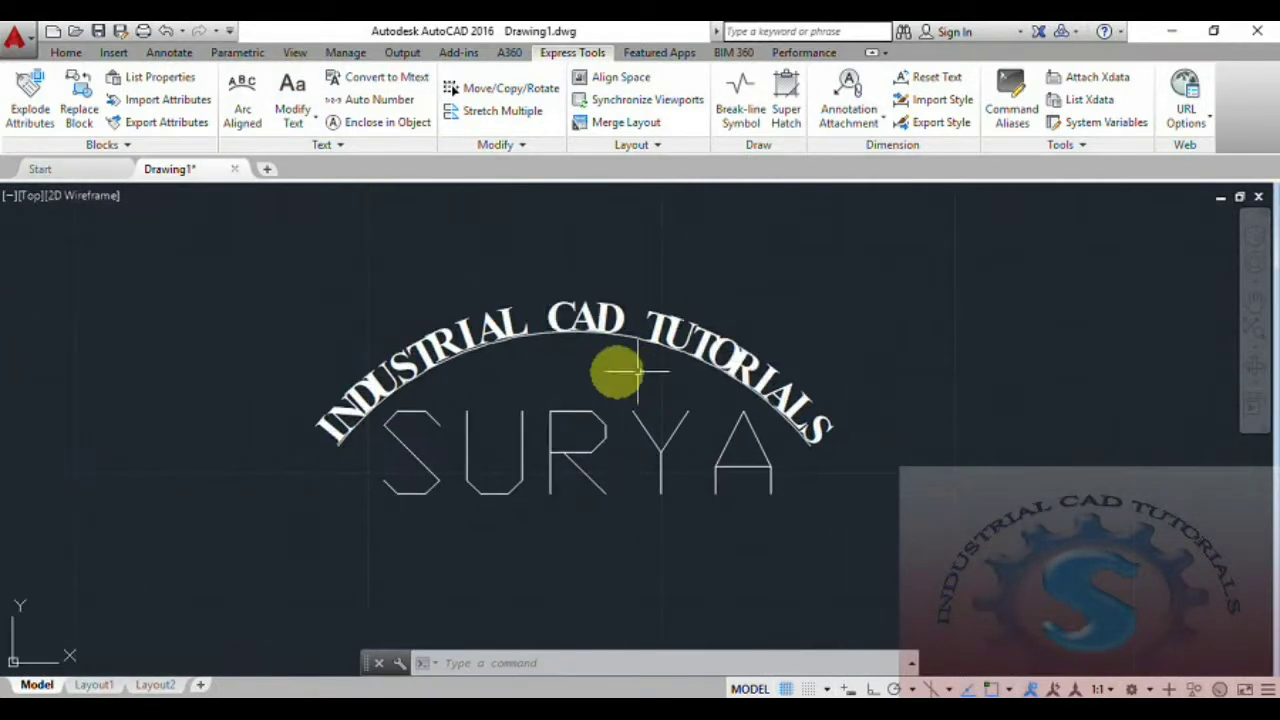
Rotate the multiline text to an angle picked with two points below the arc, and undo that rotation.
left_click(311, 125)
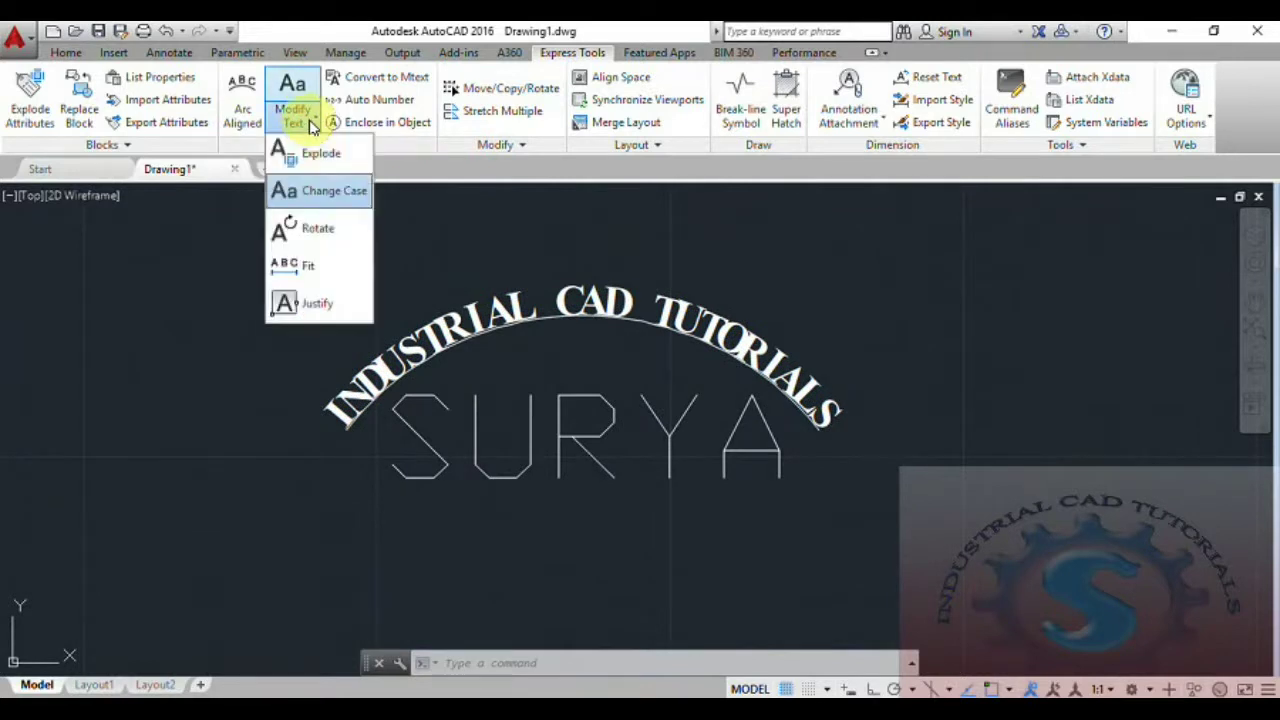
left_click(311, 124)
left_click(311, 124)
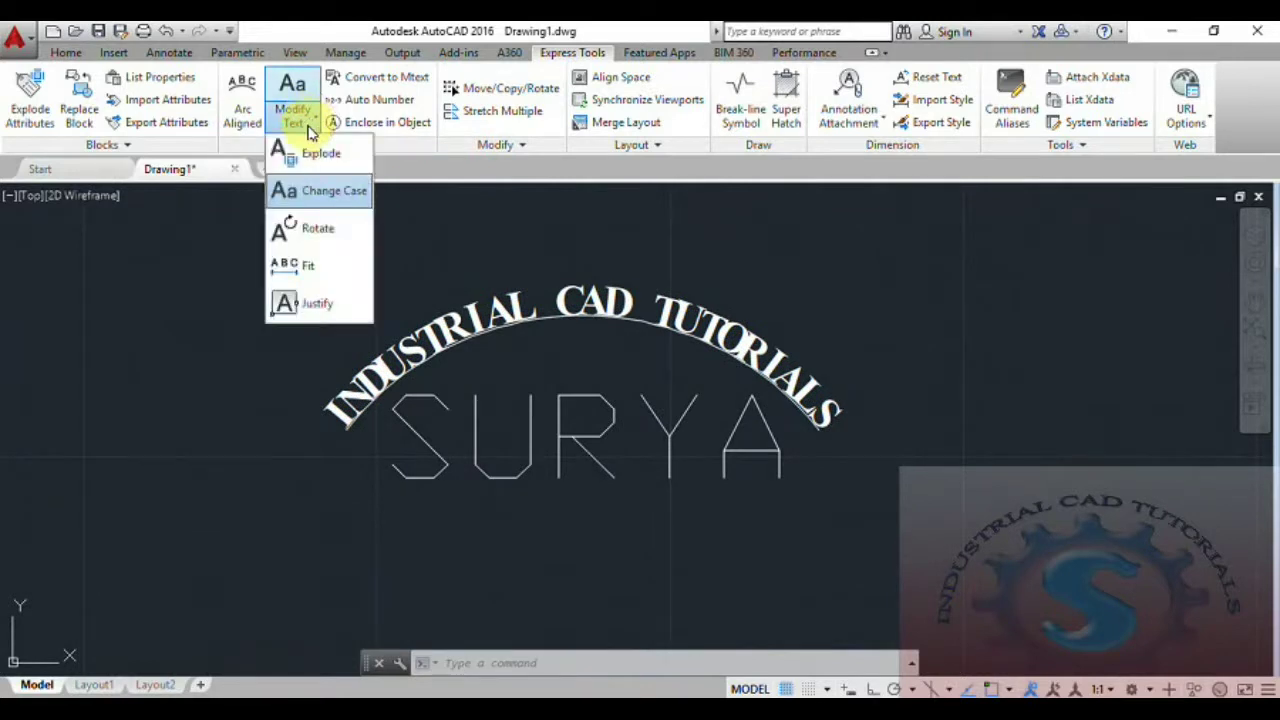
left_click(320, 227)
left_click(476, 412)
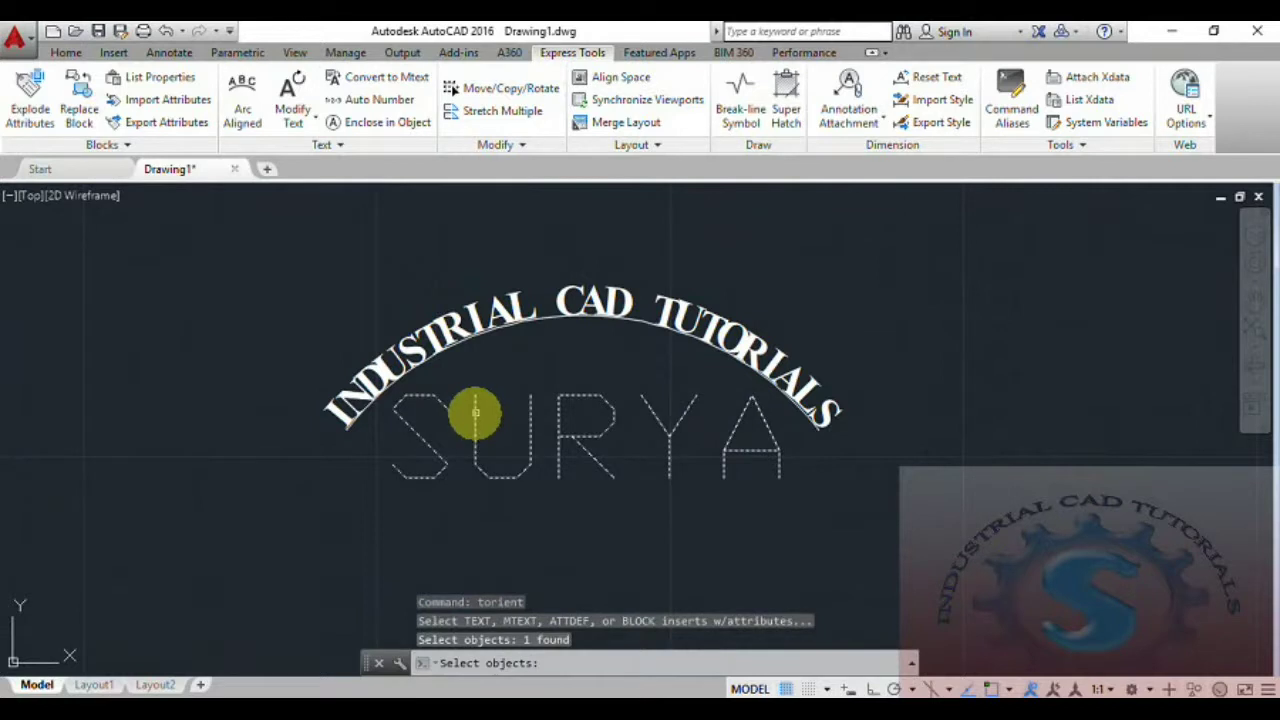
key("Return")
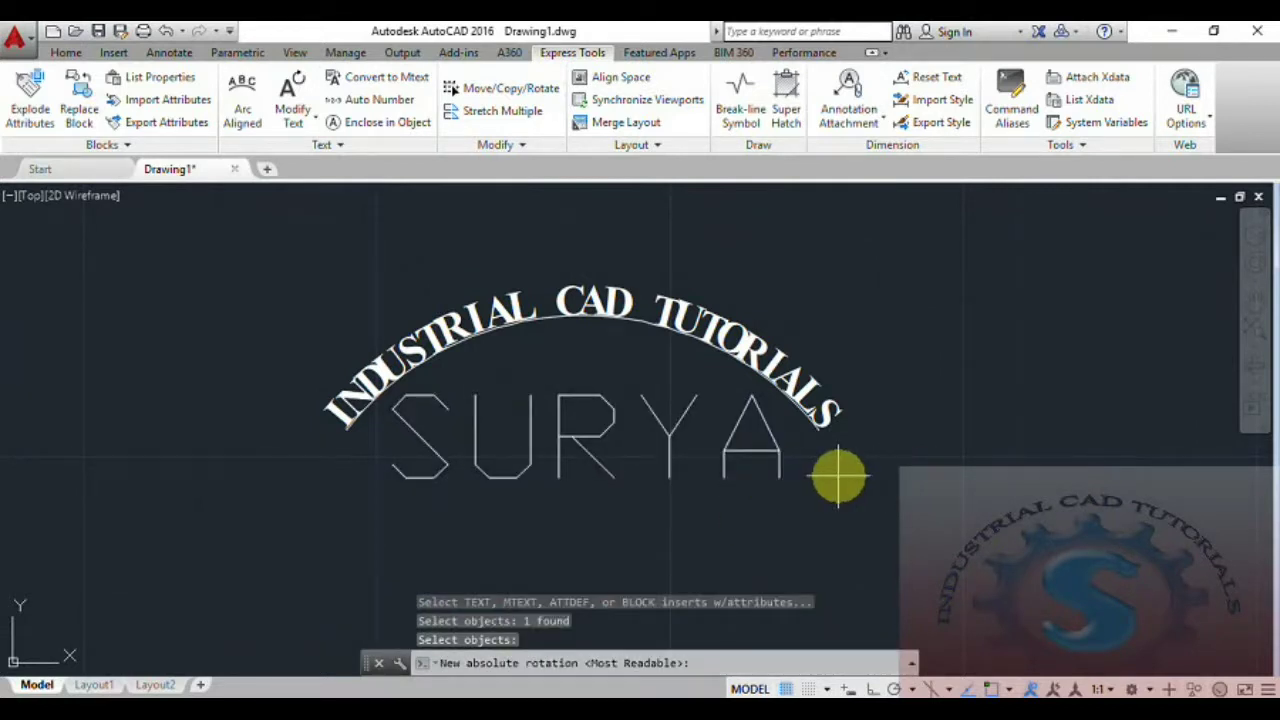
left_click(853, 478)
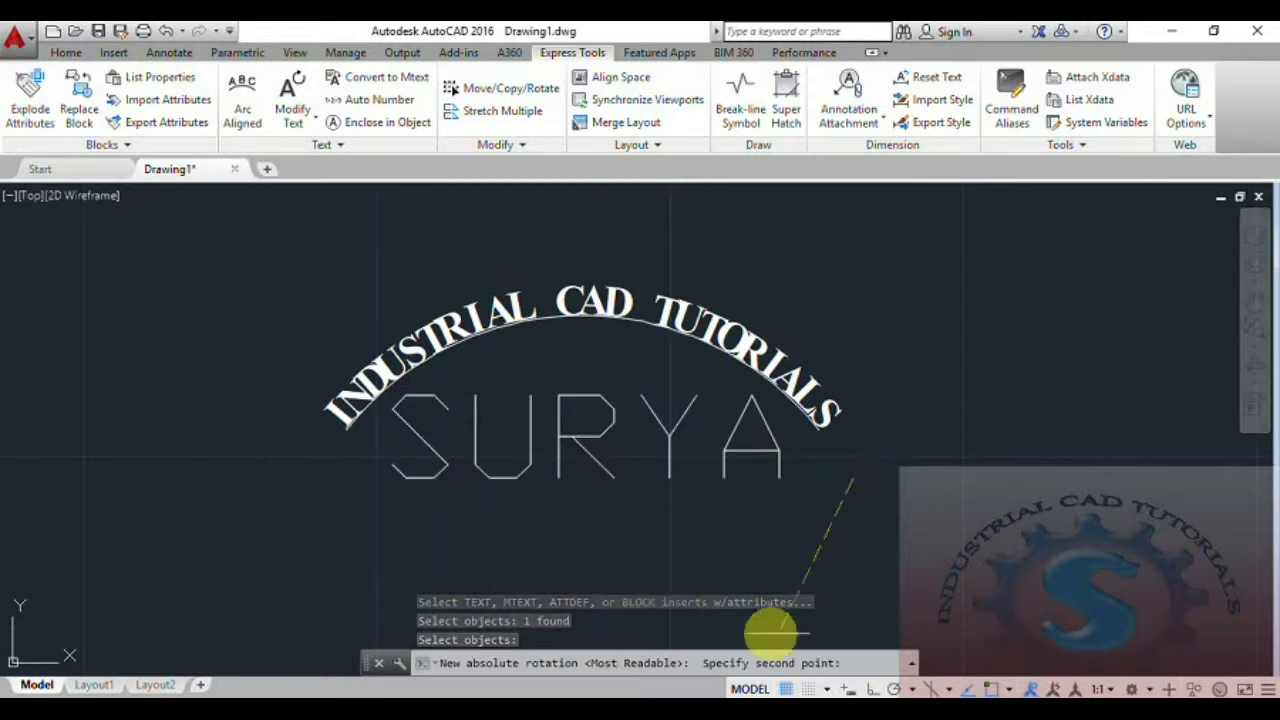
left_click(714, 560)
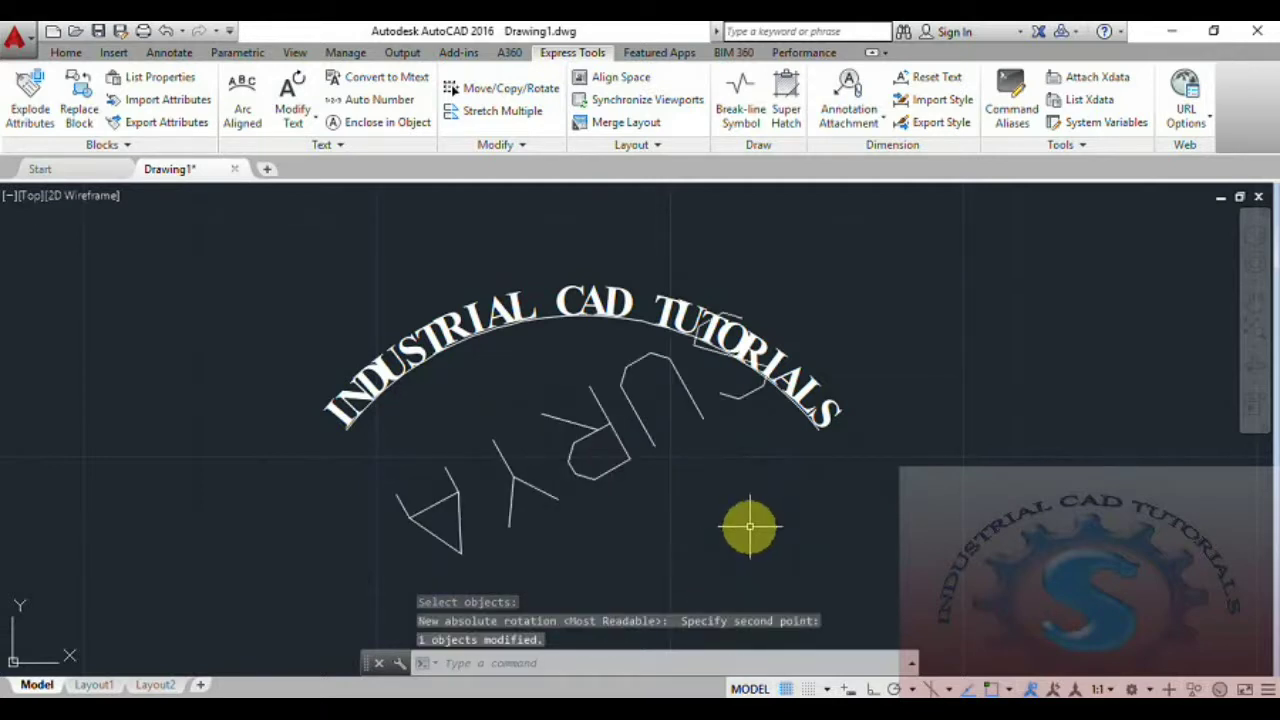
key("ctrl+z")
Try to stretch the multiline text beneath the arc with the Express Fit text tool.
left_click(293, 112)
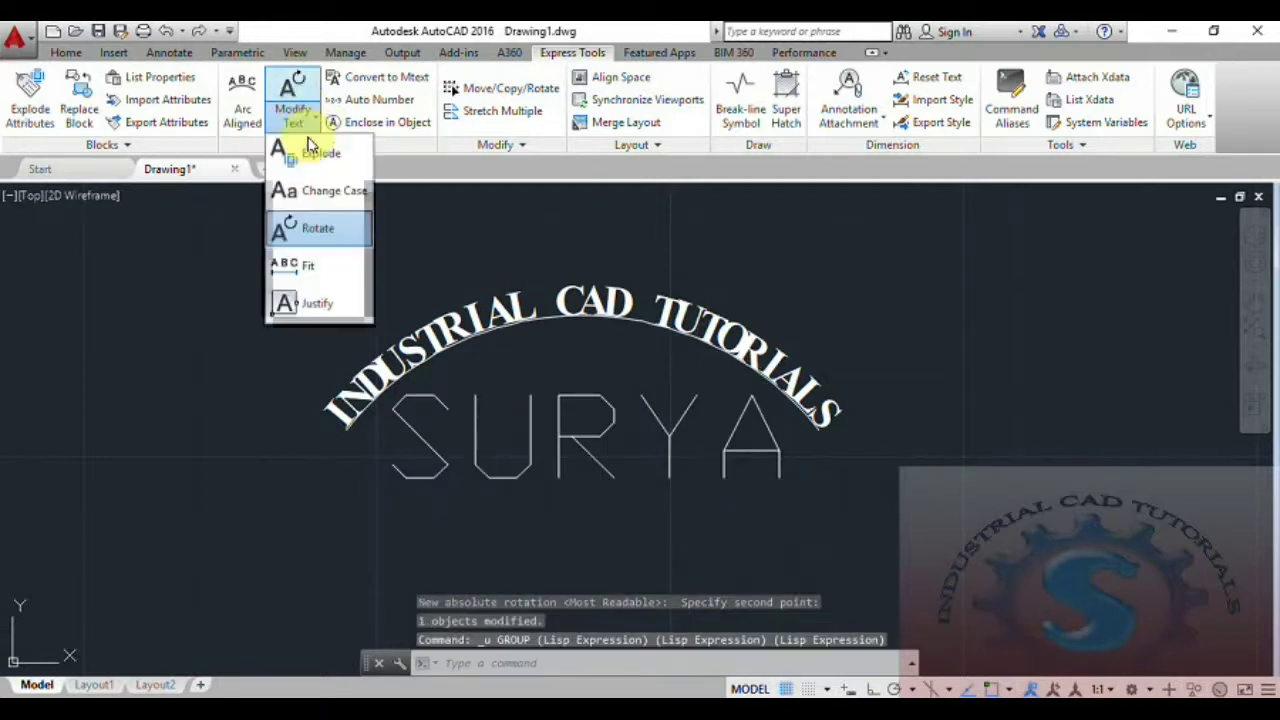
left_click(330, 284)
left_click(430, 444)
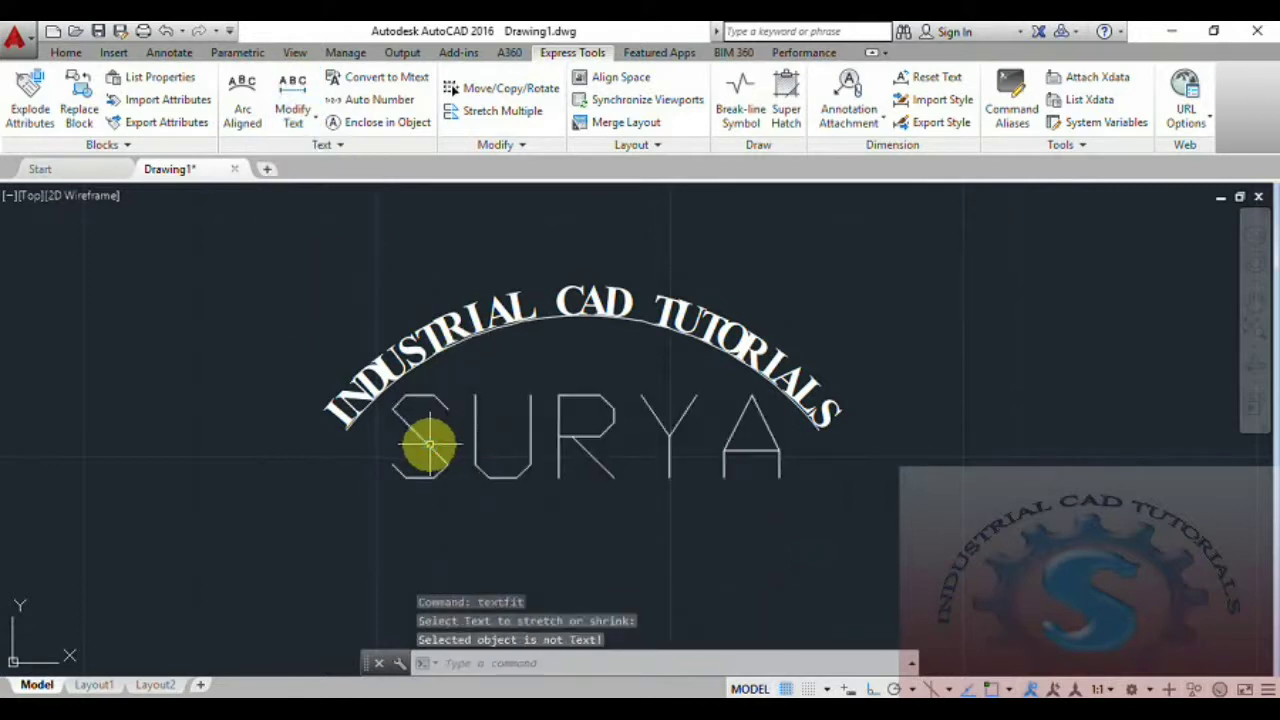
key("Return")
left_click(583, 436)
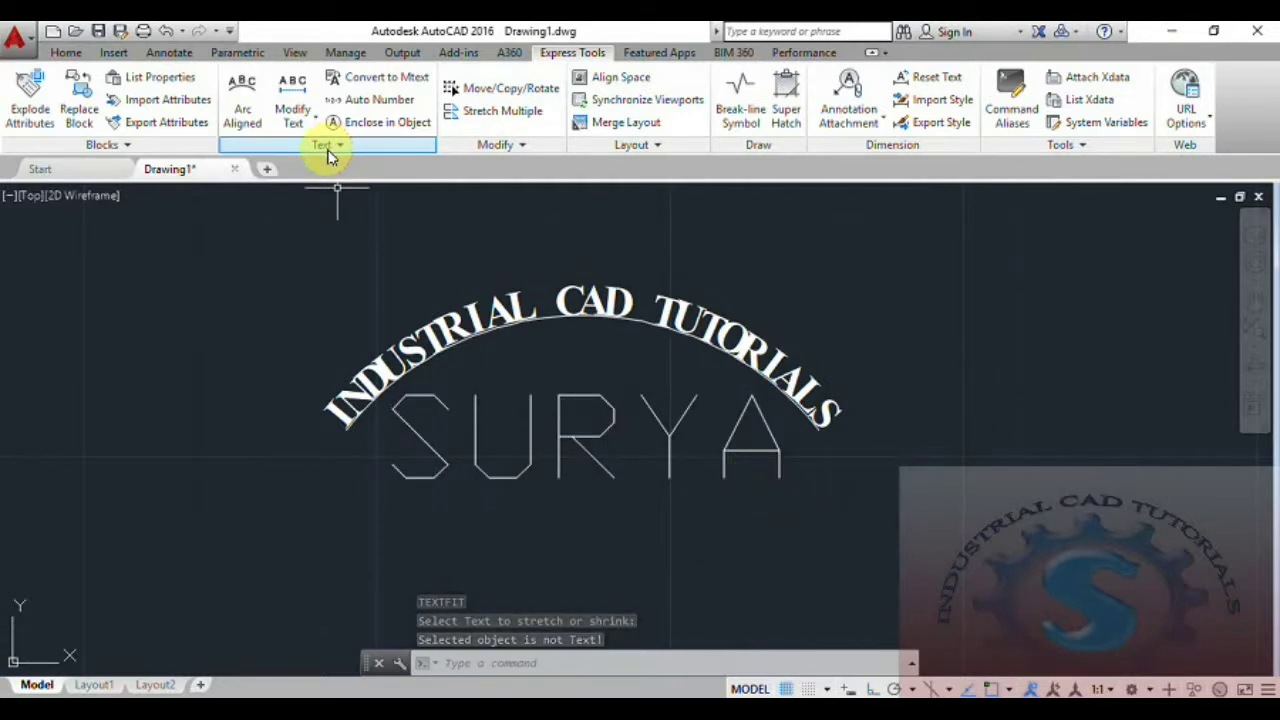
left_click(312, 118)
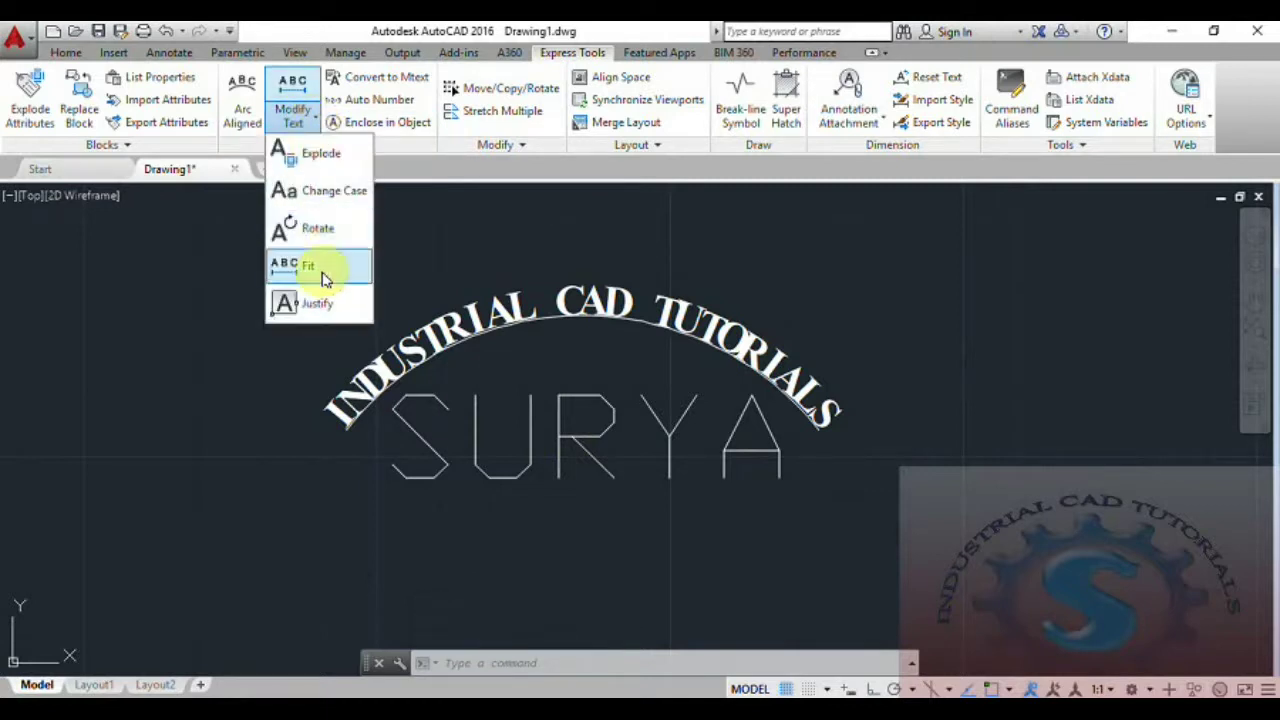
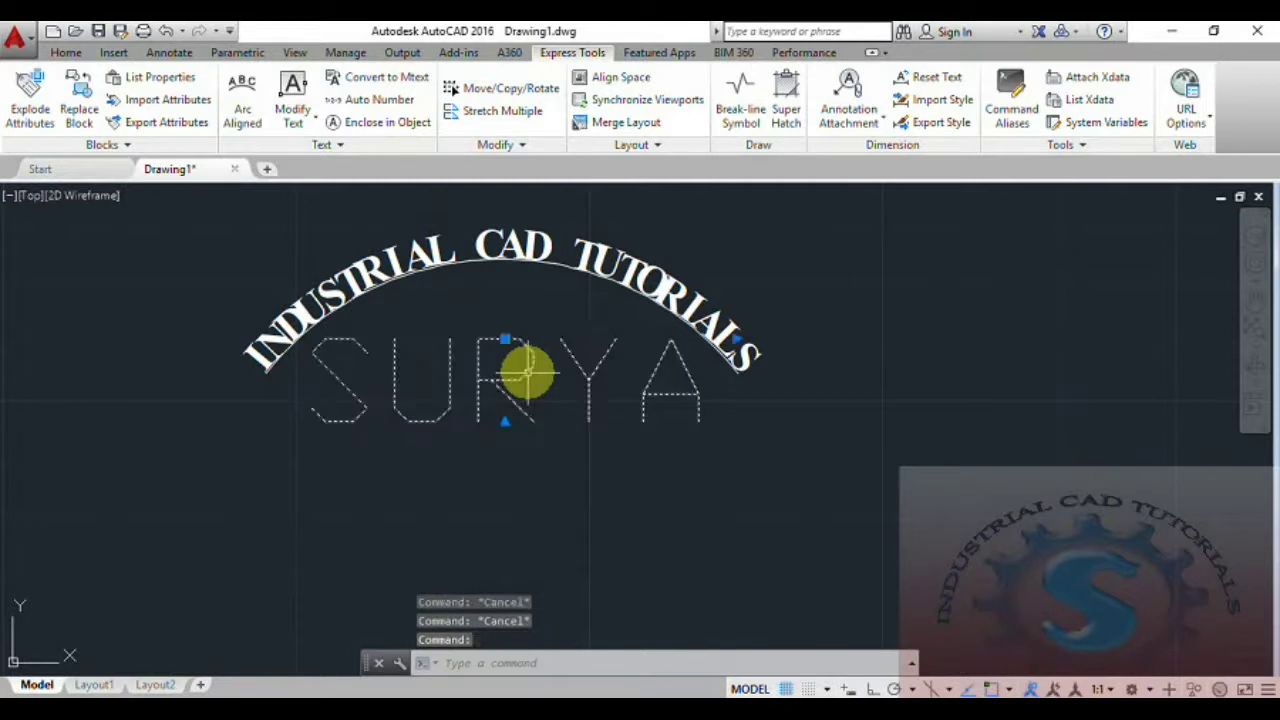
Close the multiline text editor and try Convert to Mtext on the text beneath the arc.
left_click(590, 508)
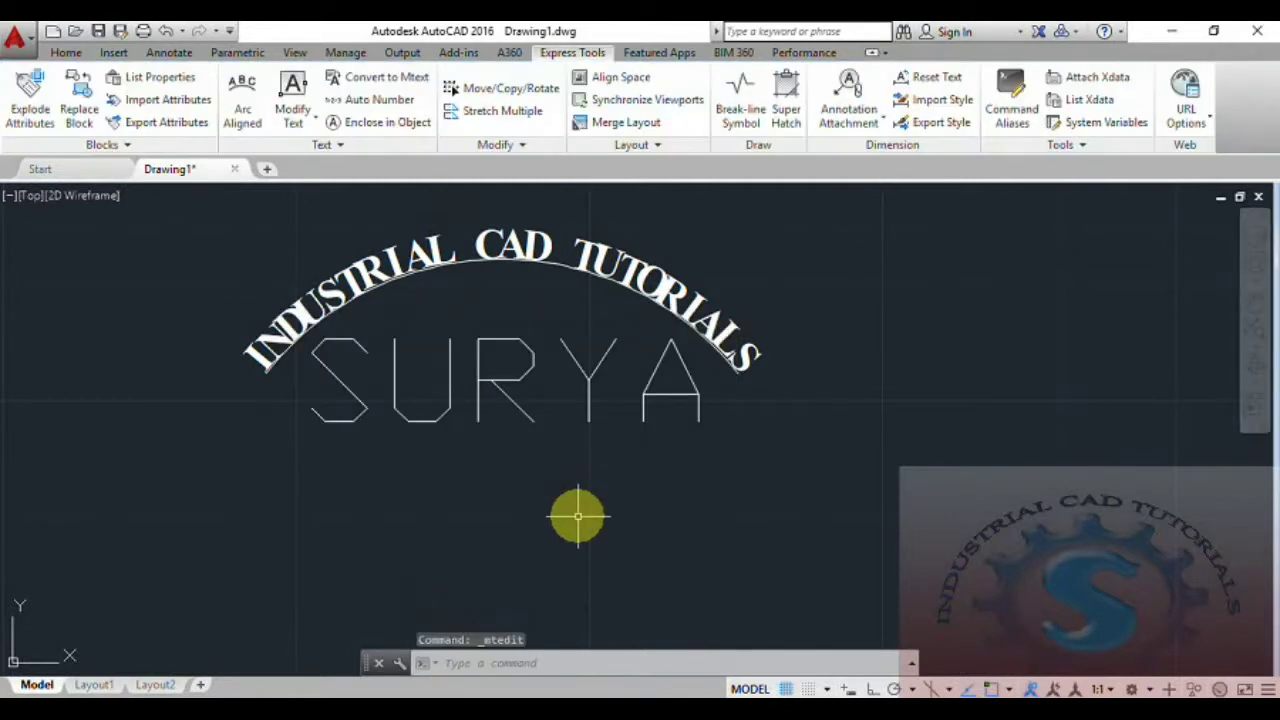
left_click(385, 77)
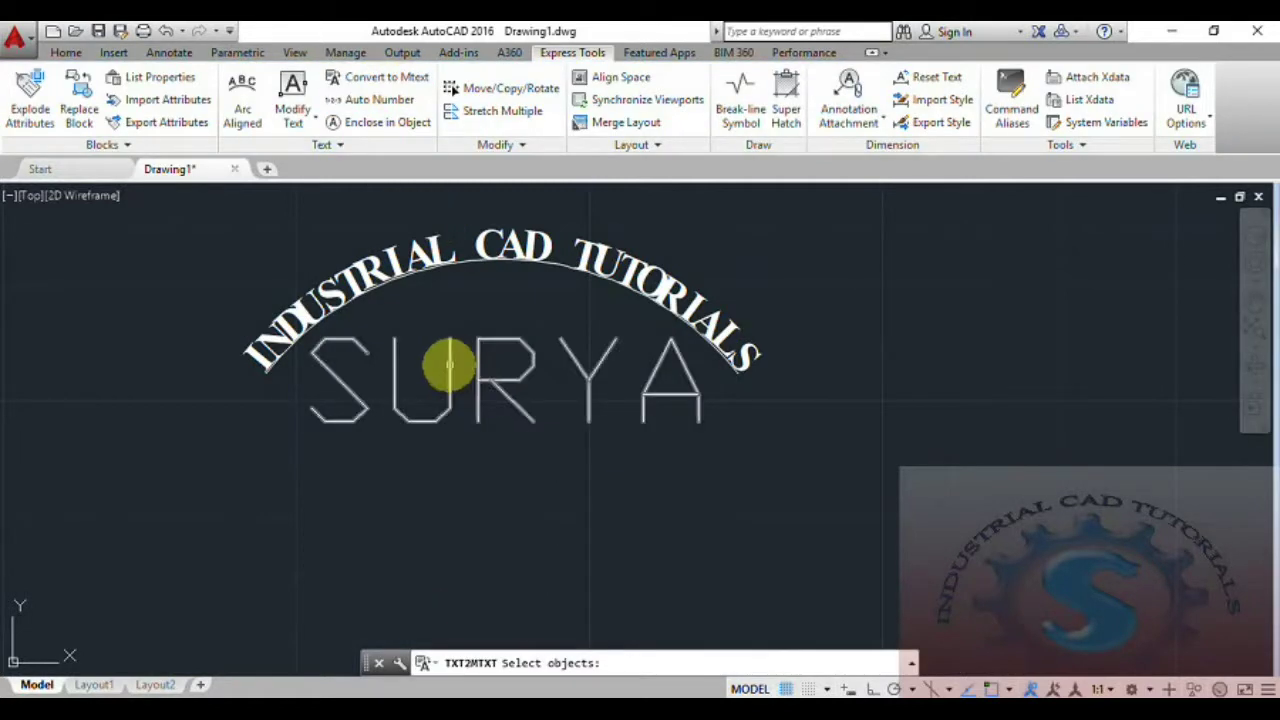
left_click(449, 366)
left_click(449, 366)
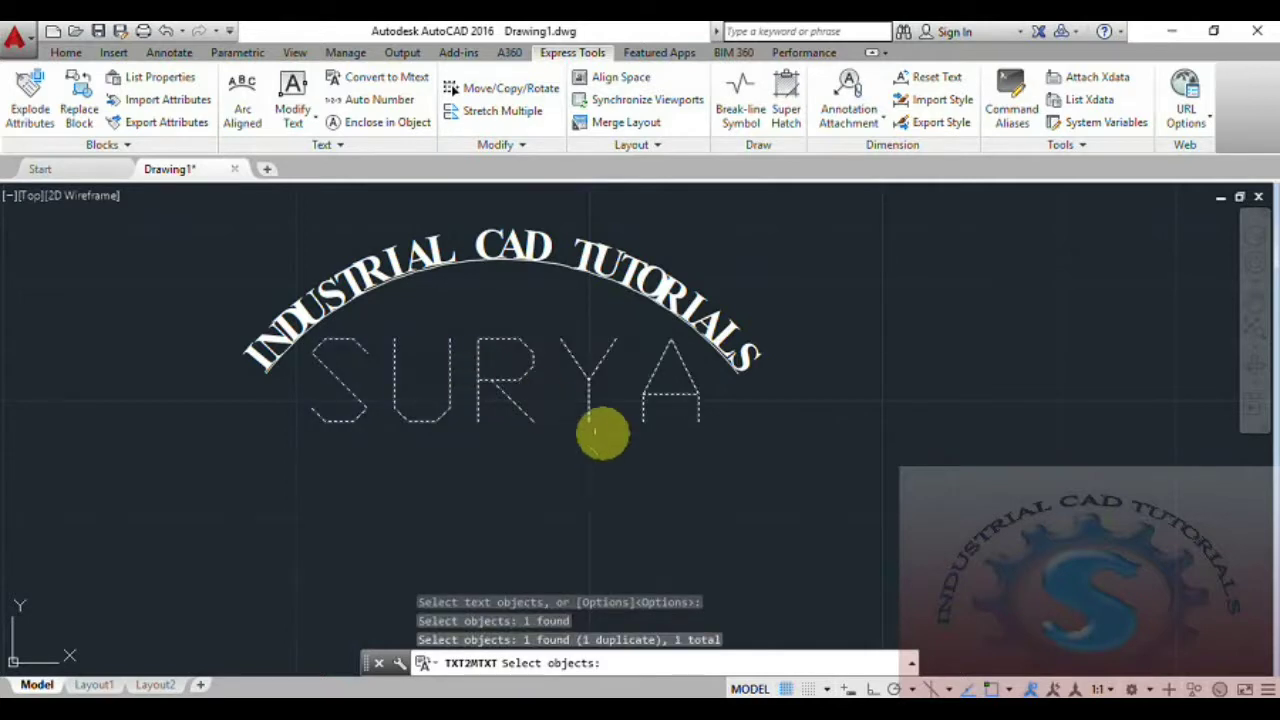
key("Return")
Erase the multiline text beneath the arc.
left_click(593, 389)
key("Delete")
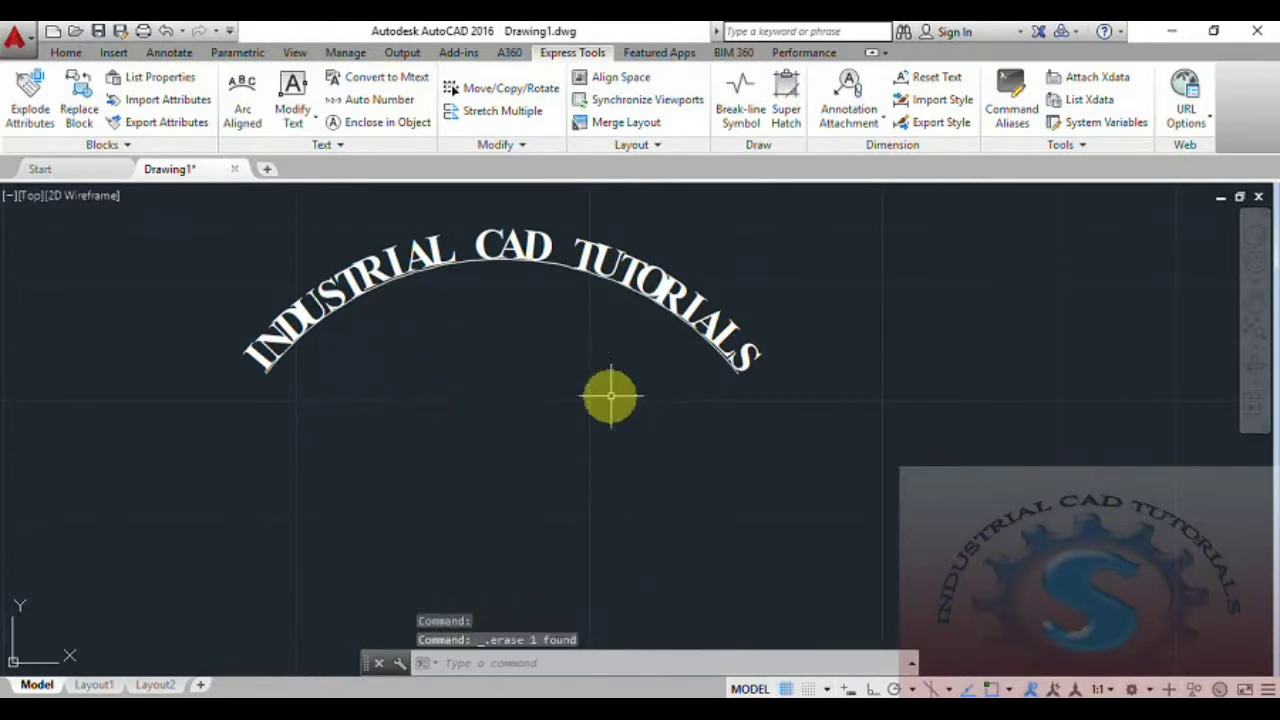
key("Escape")
key("Escape")
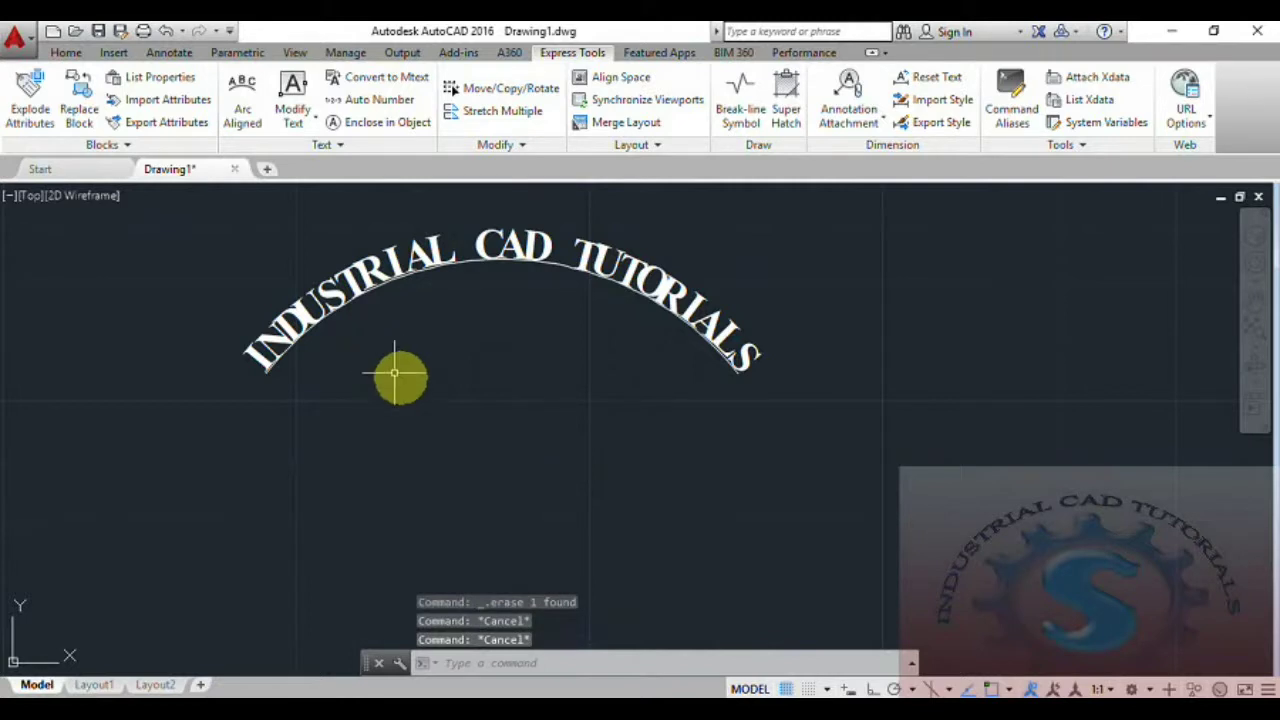
Create single-line text containing the person's name in capitals with the TEXT command, starting near the left end of the arc.
middle_click_drag(395, 373, 442, 388)
left_click(460, 665)
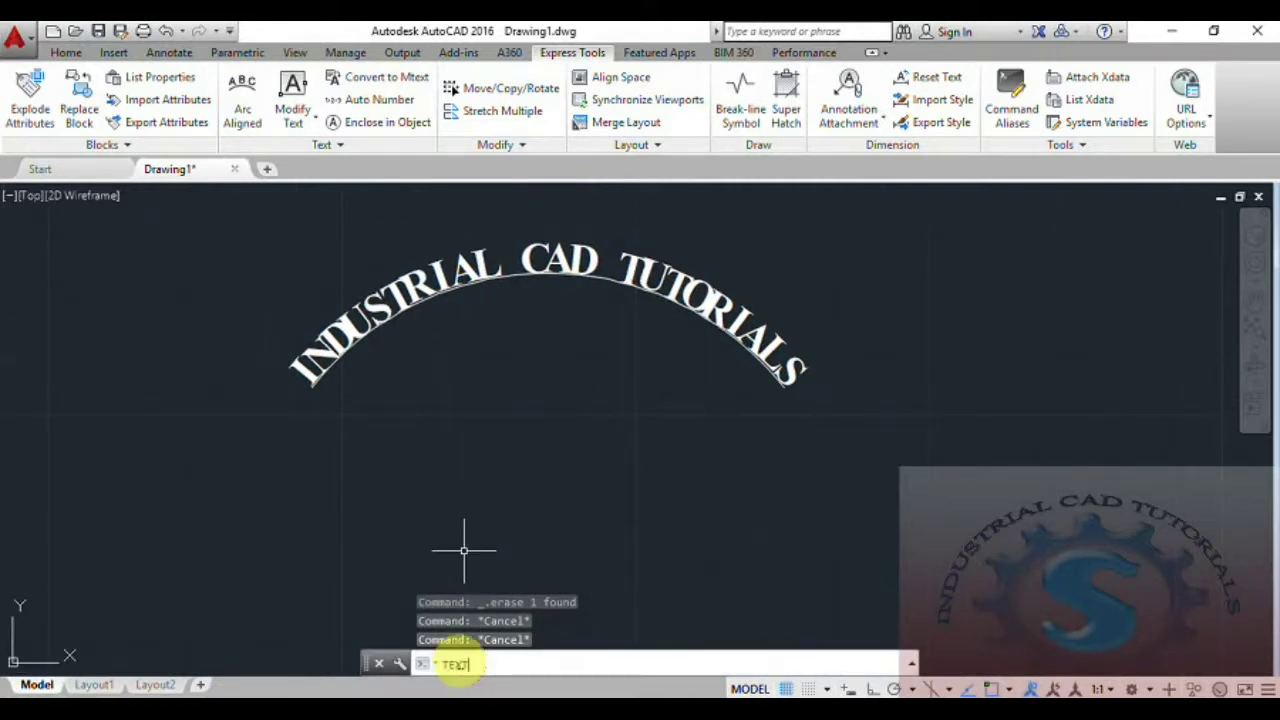
type("TEXT")
key("Return")
left_click(393, 373)
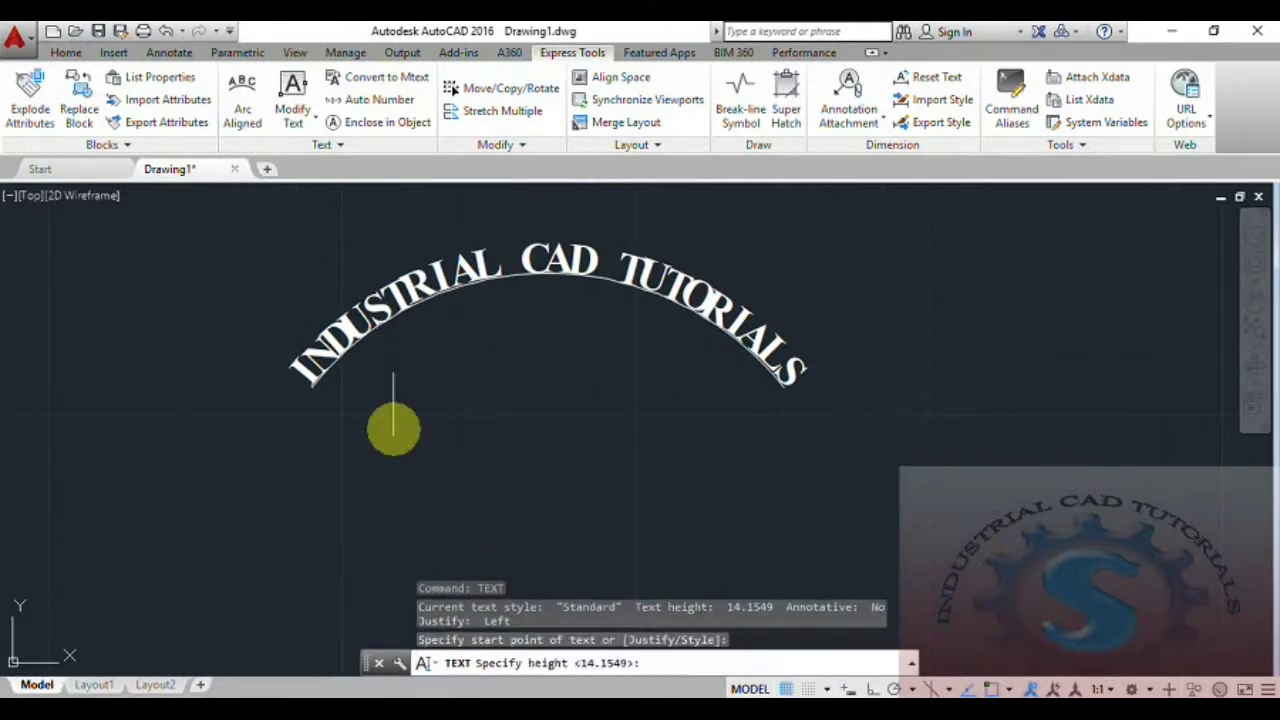
key("Return")
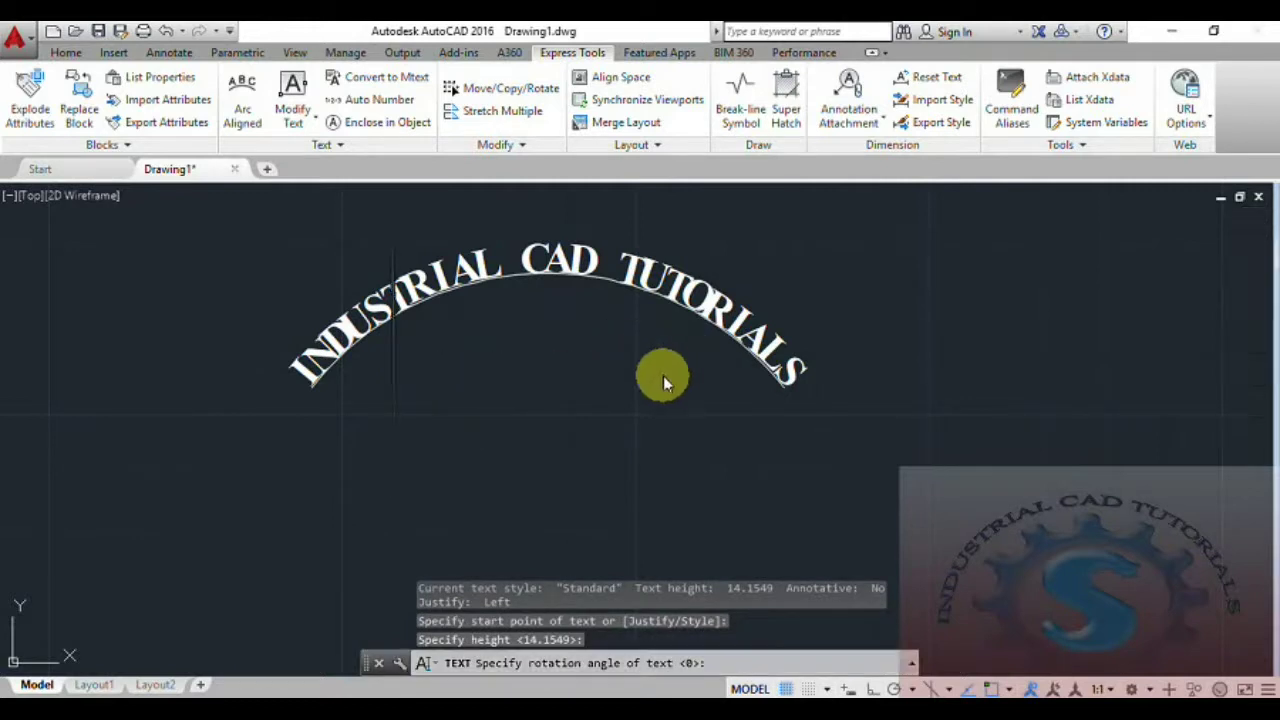
key("Return")
type("SURYA")
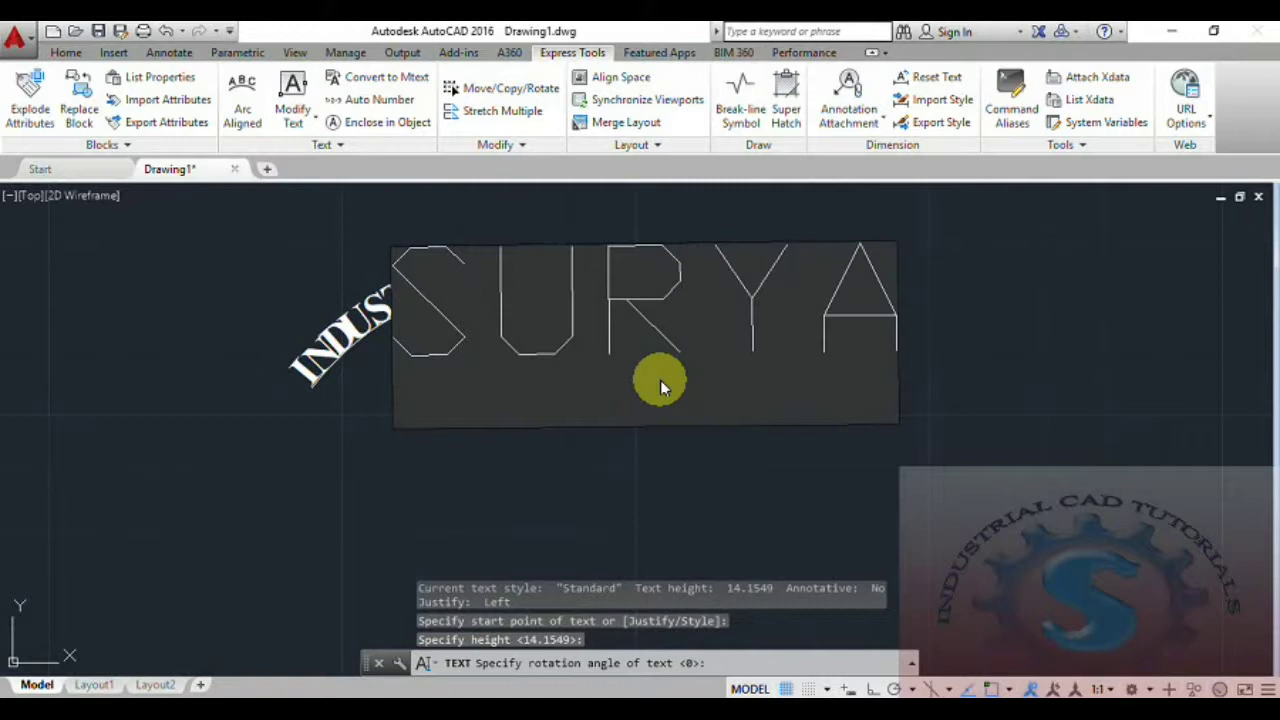
left_click(614, 466)
key("Escape")
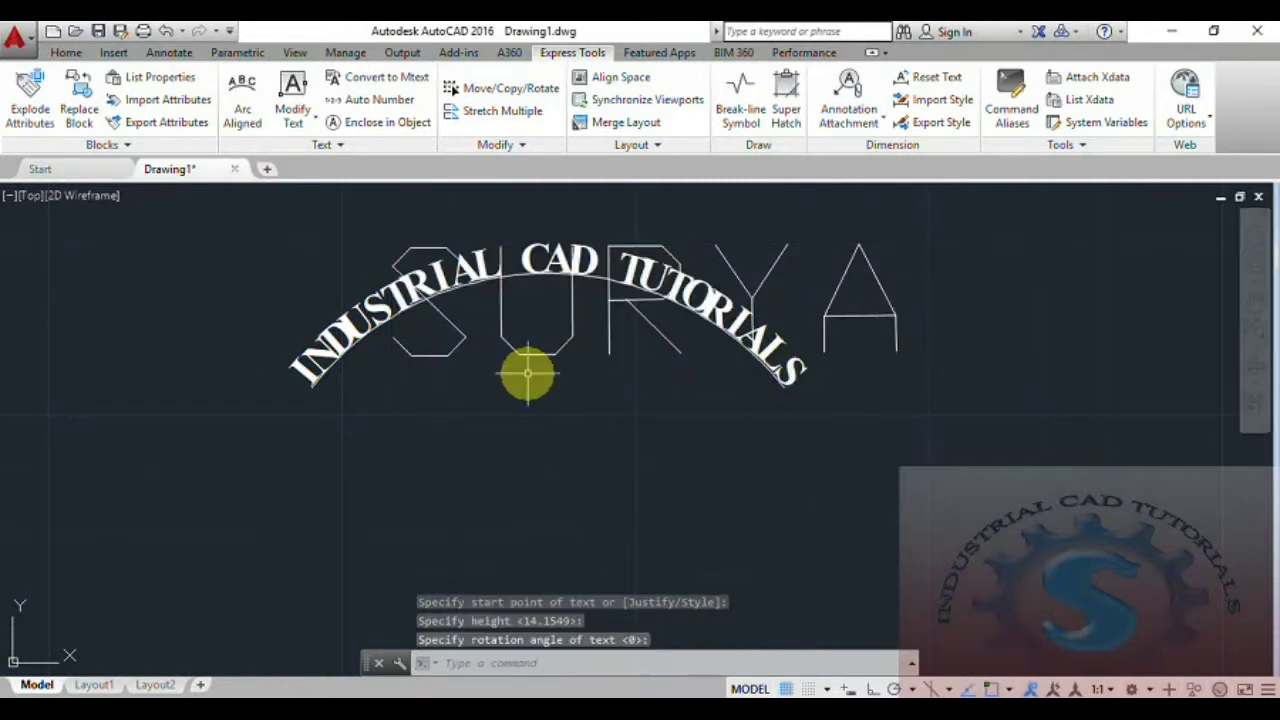
Move the single-line text straight beneath the arc, starting under the arc's left end.
type("m")
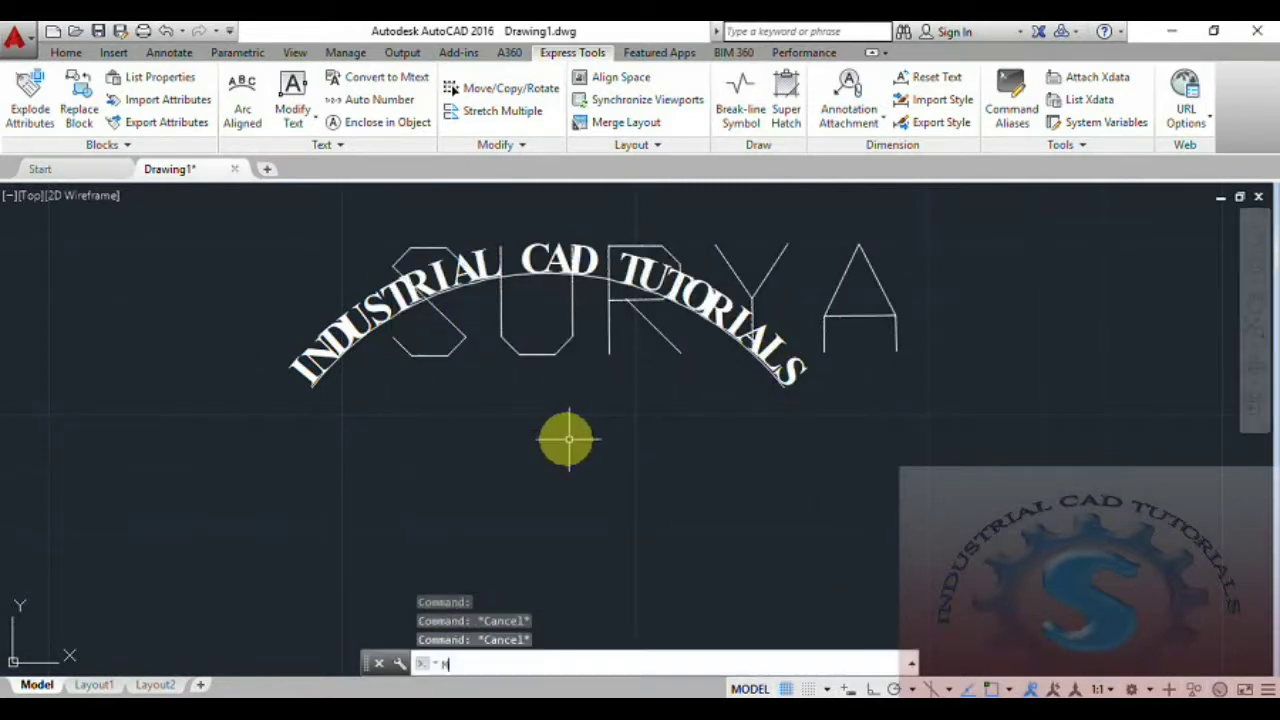
key("Return")
left_click(453, 337)
key("Return")
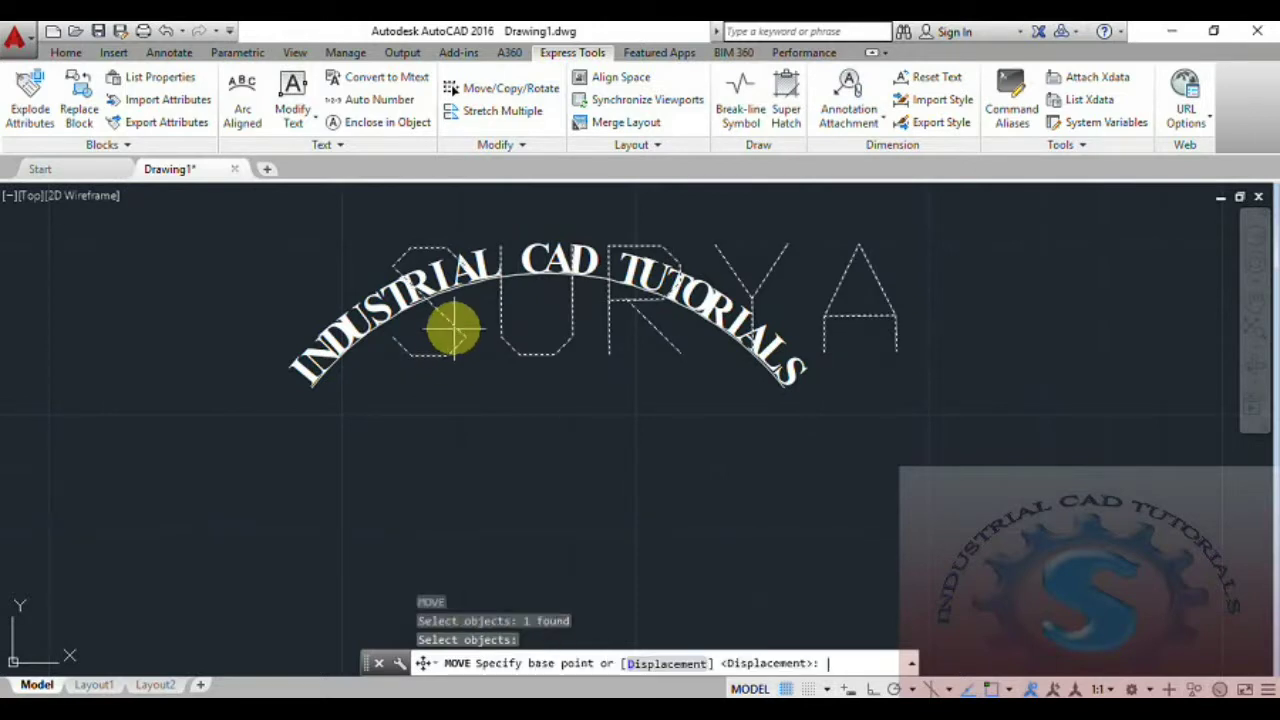
left_click(393, 355)
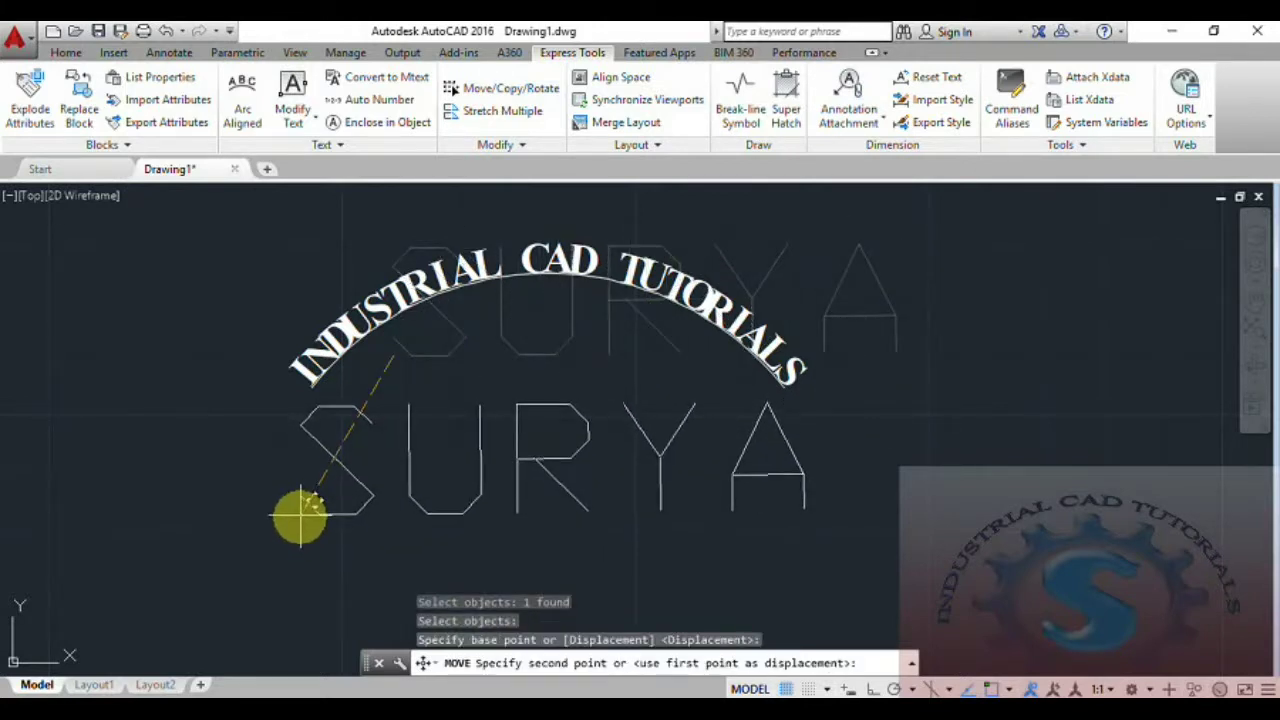
left_click(301, 516)
middle_click_drag(508, 552, 523, 477)
key("Escape")
key("Escape")
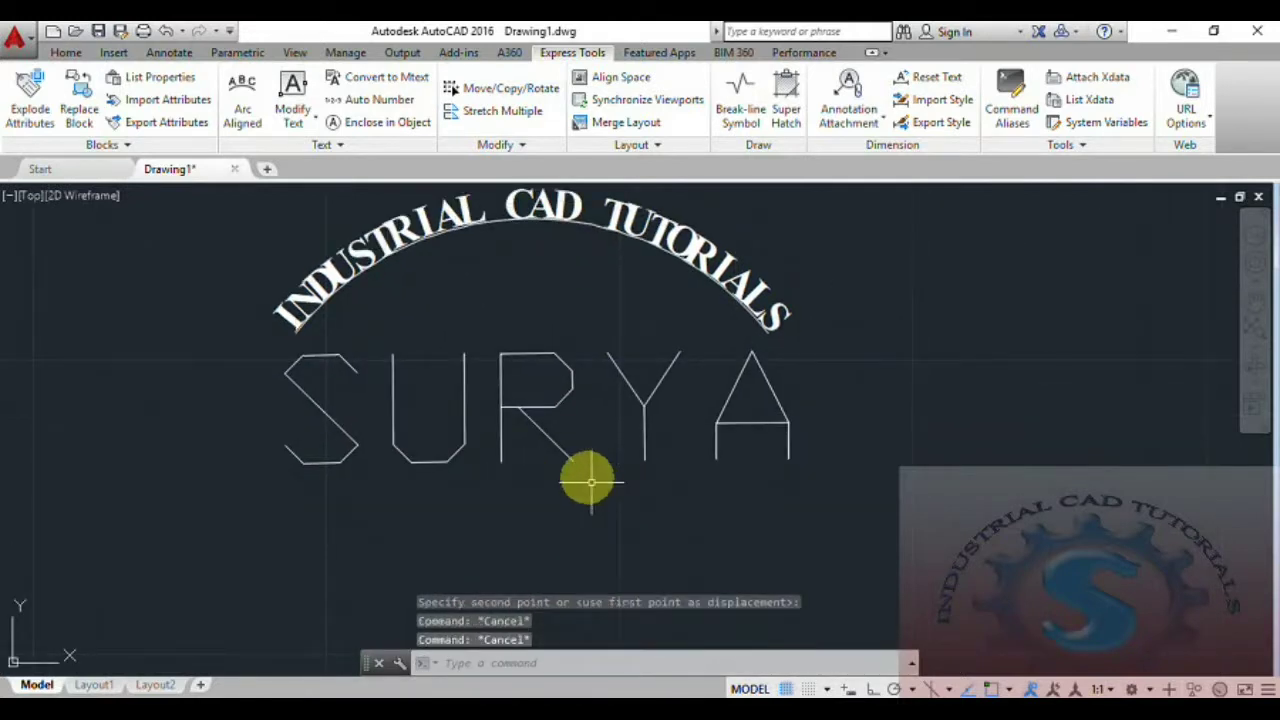
Stretch the single-line text with the Express Fit text tool so it extends well past the arc's right end.
left_click(305, 118)
left_click(334, 268)
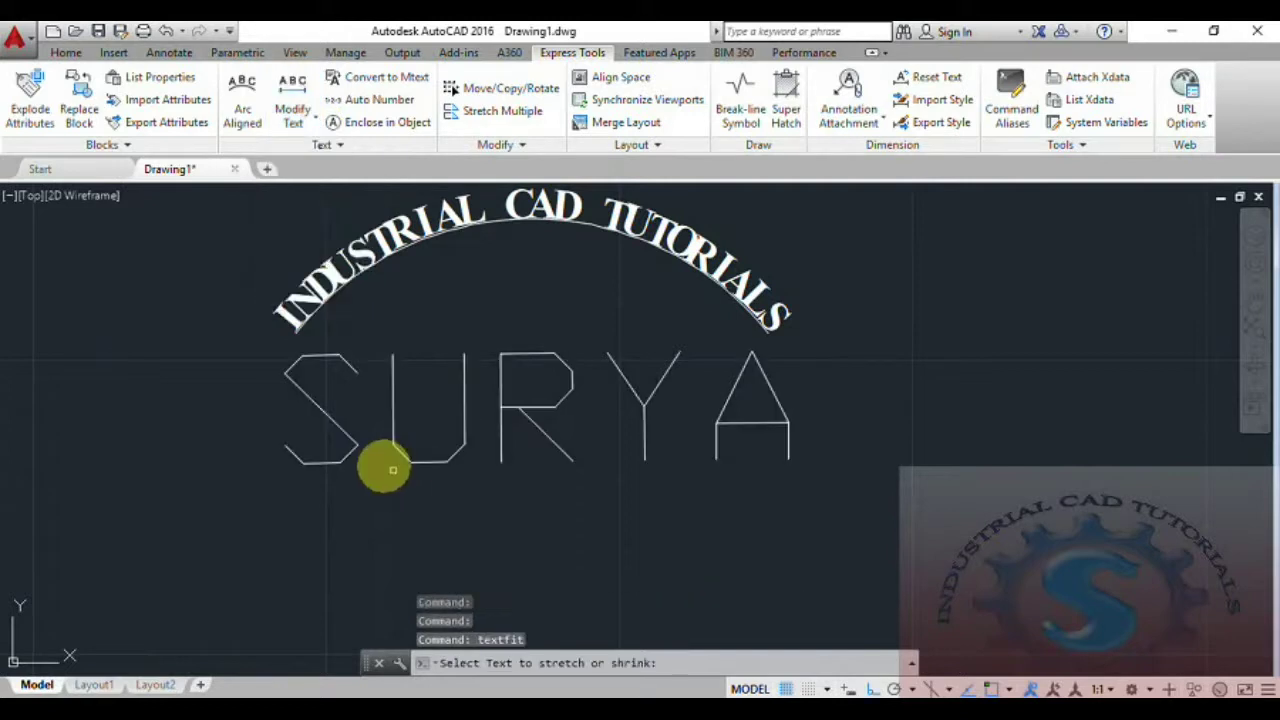
left_click(350, 439)
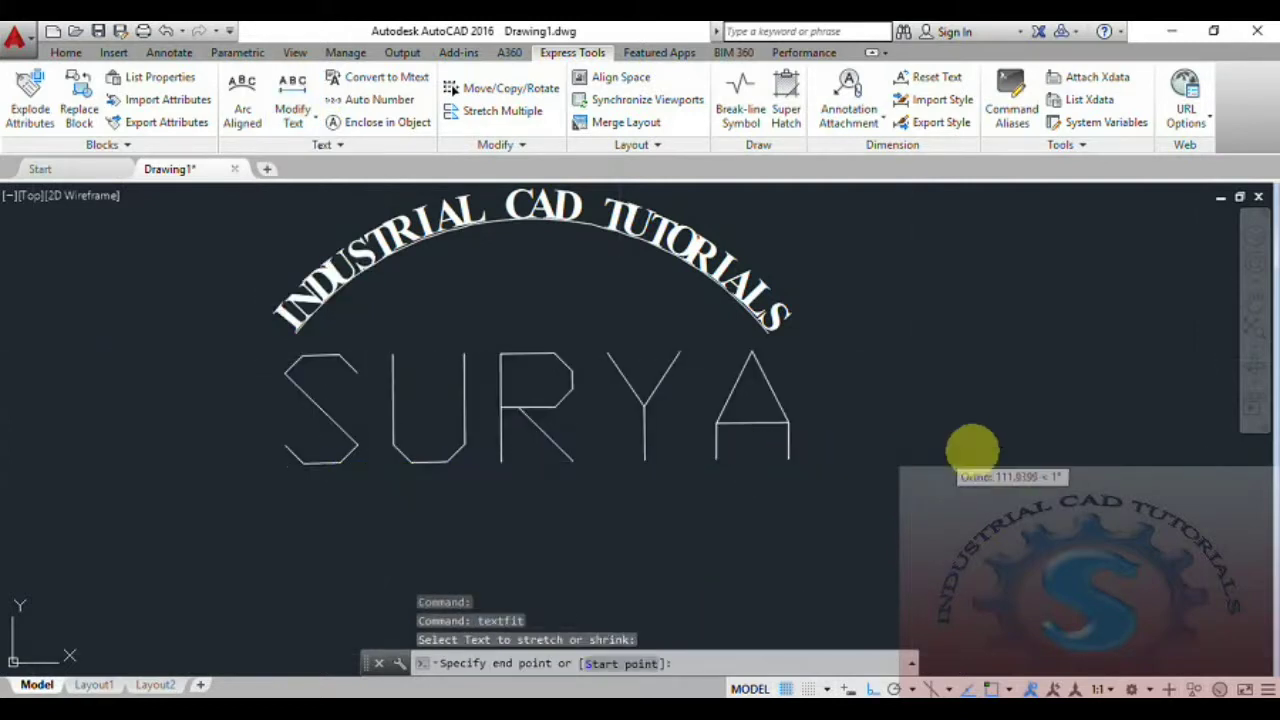
left_click(1128, 446)
scroll(923, 471, "down", 2)
scroll(886, 471, "up", 2)
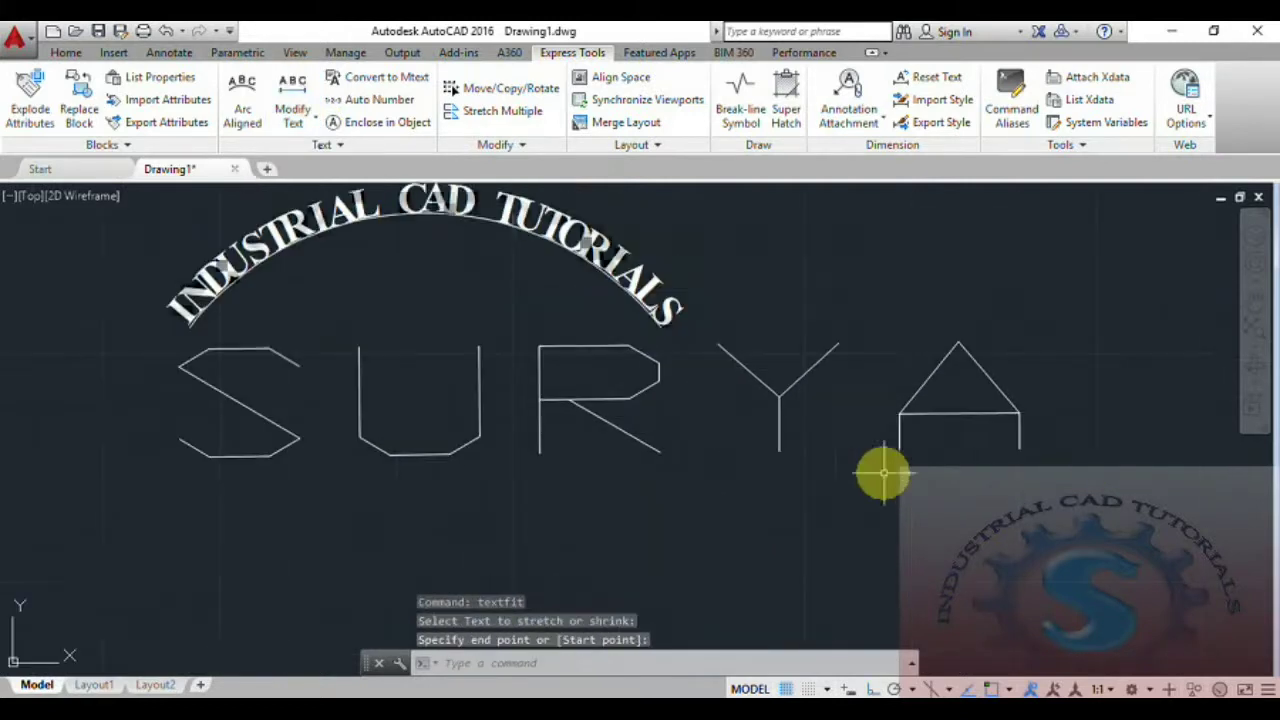
Shrink the single-line text with Fit so it ends about beneath the middle of the arc.
left_click(293, 110)
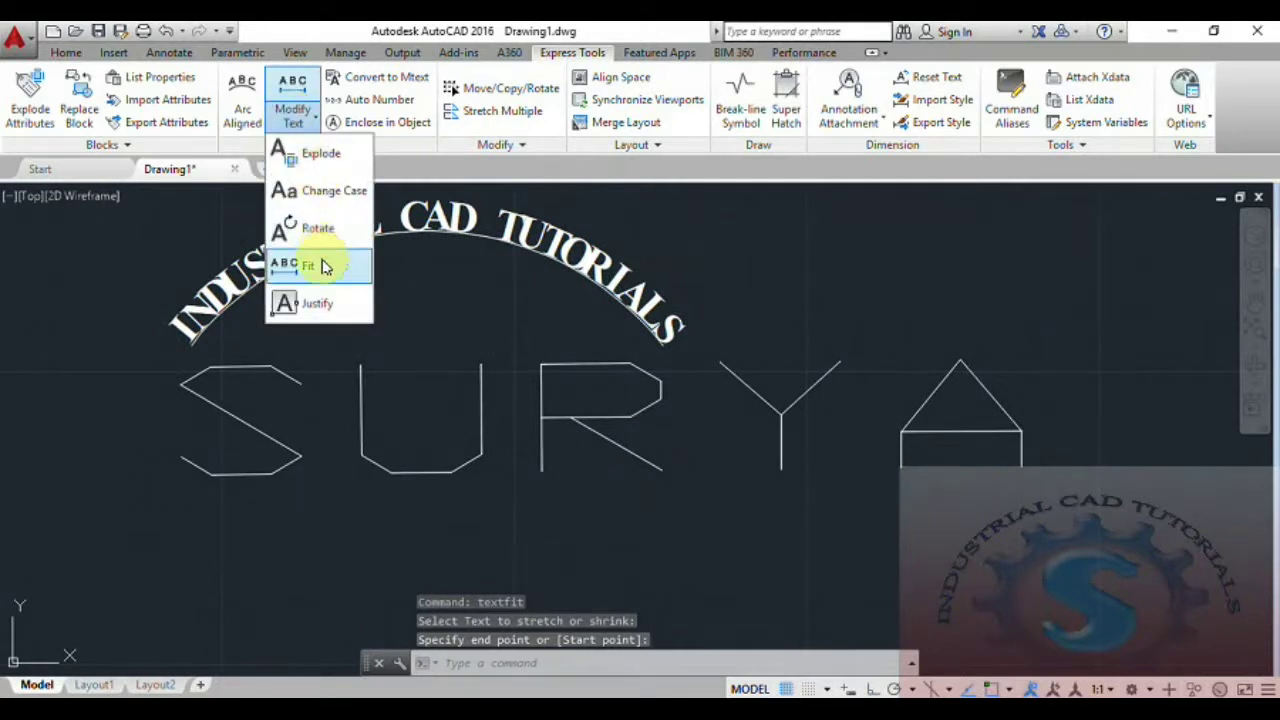
left_click(323, 263)
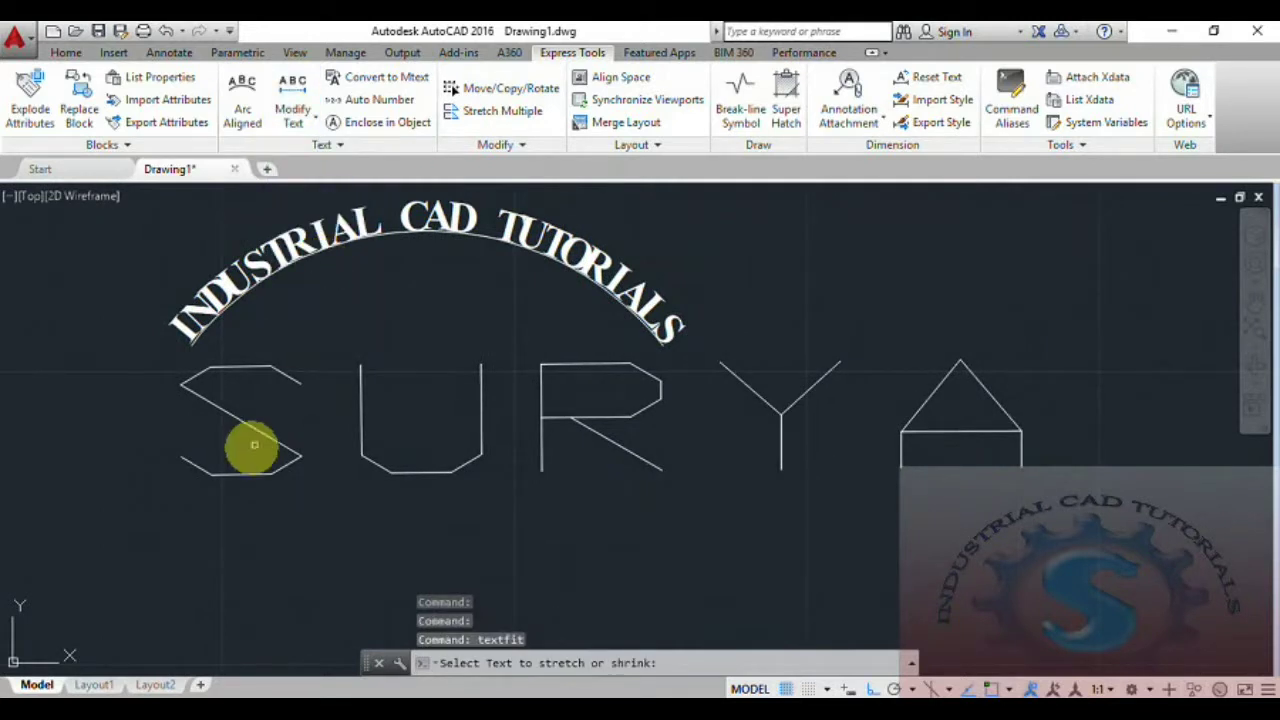
middle_click_drag(86, 477, 237, 471)
left_click(69, 460)
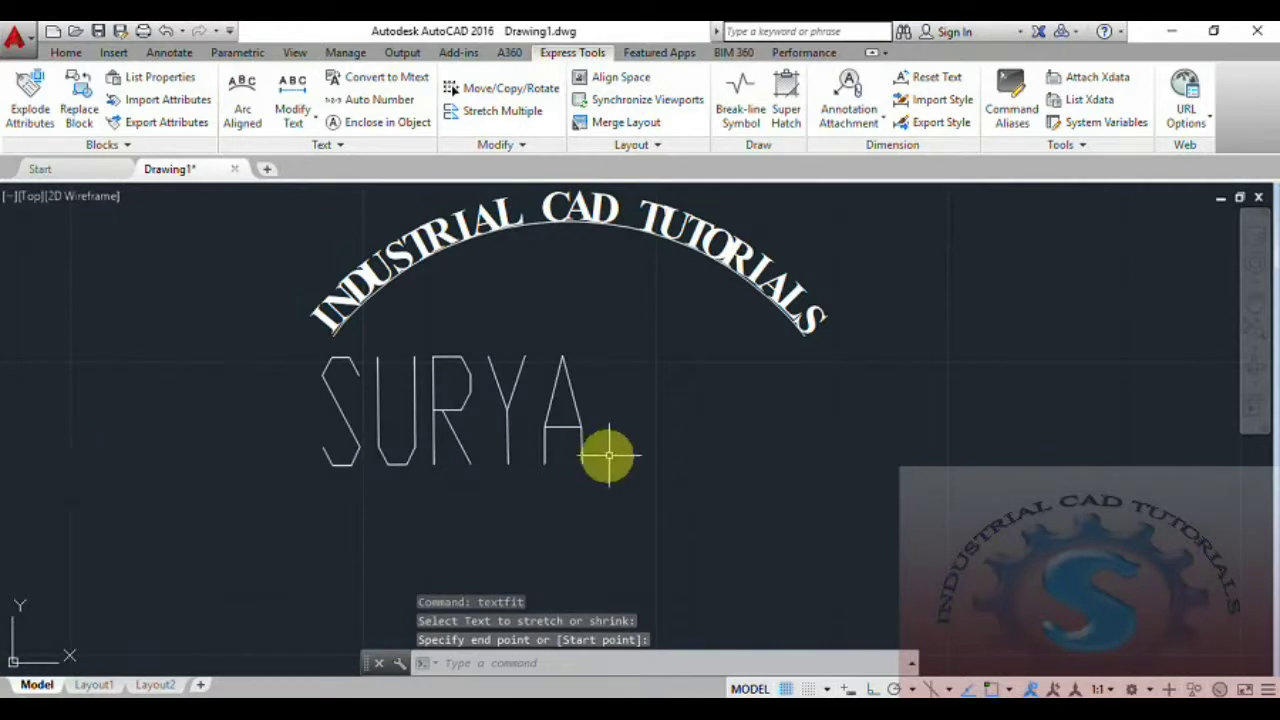
middle_click_drag(609, 456, 569, 463)
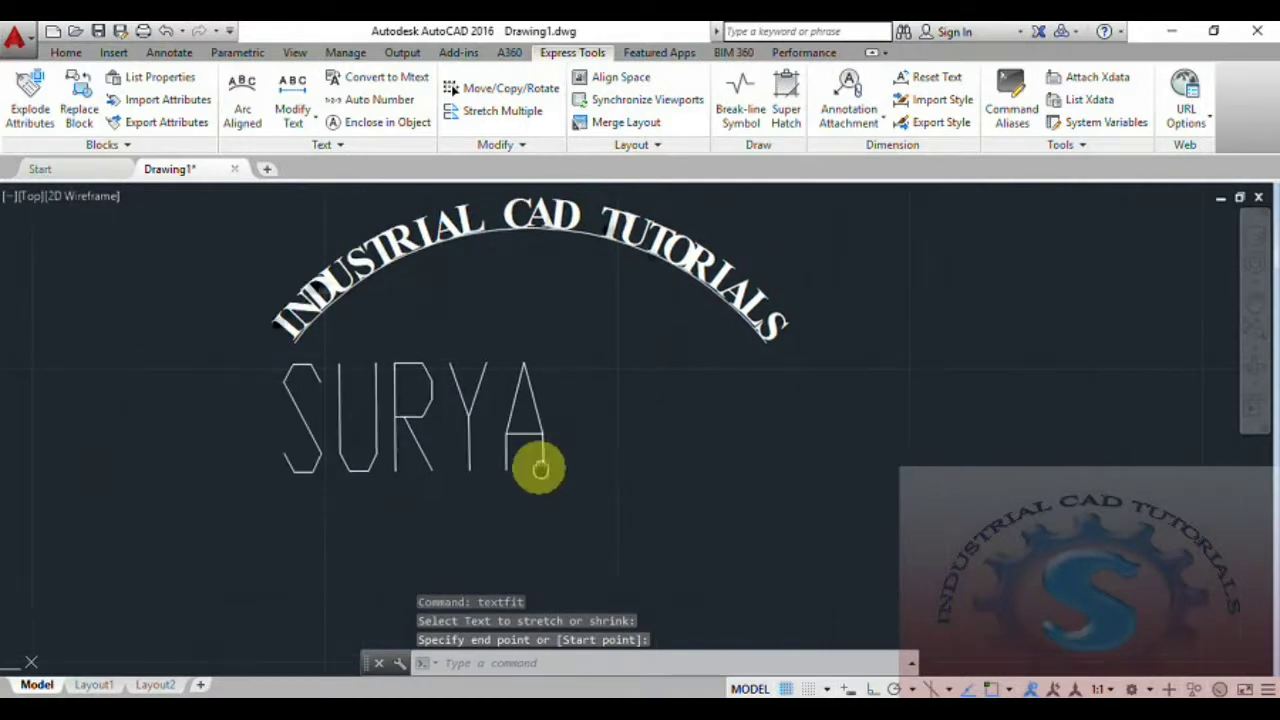
Compress the single-line text further with Fit to about a fifth of the arc's width.
left_click(313, 125)
left_click(332, 265)
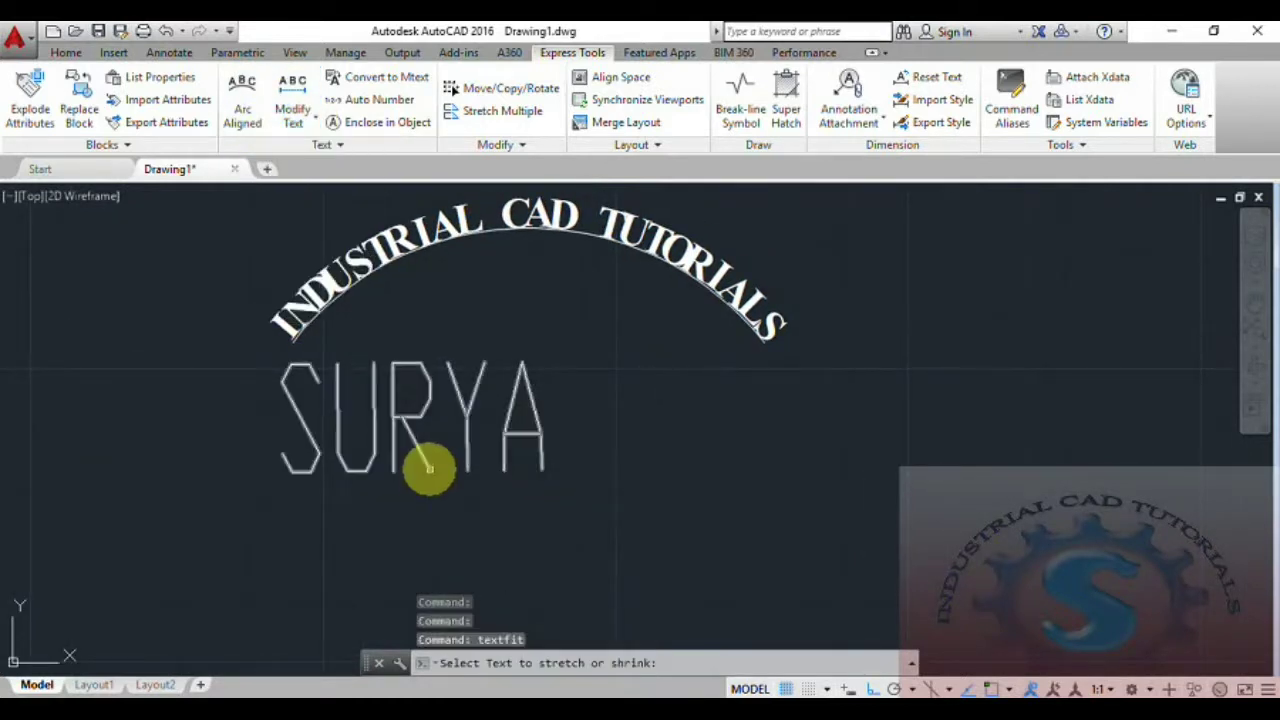
left_click(430, 467)
left_click(171, 471)
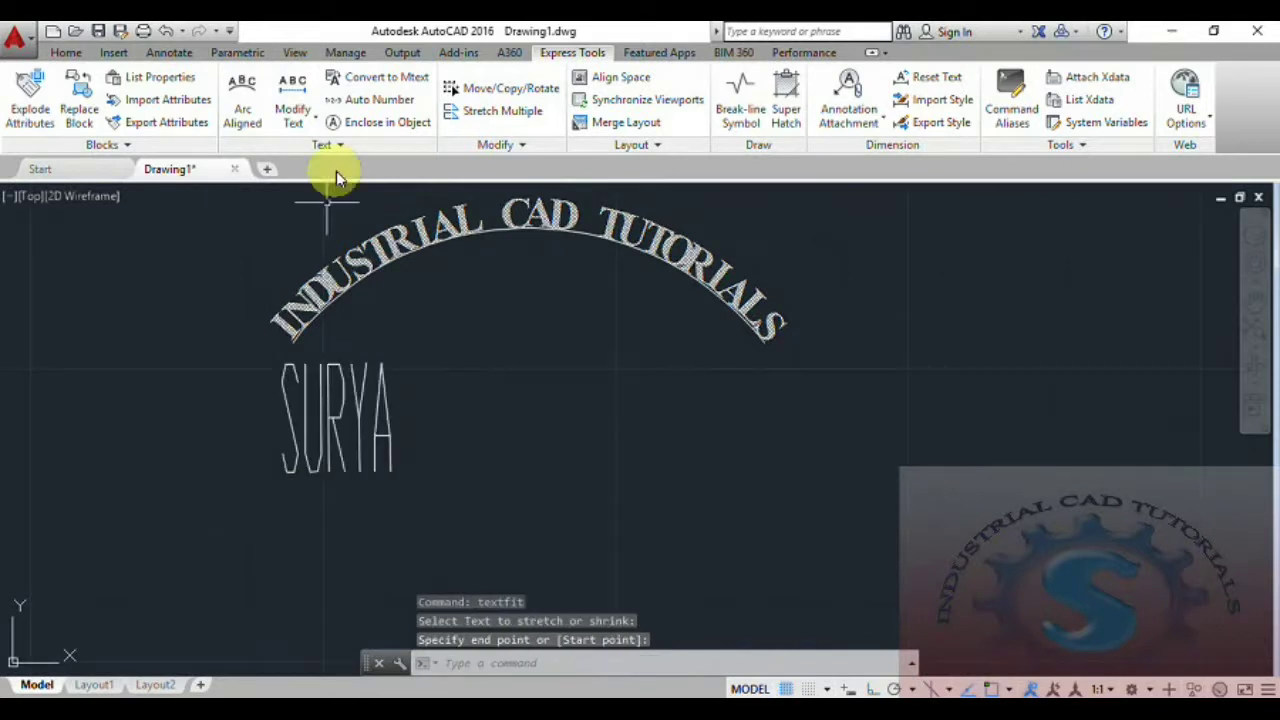
Widen the compressed single-line text with Fit to about half the arc's width.
left_click(313, 120)
left_click(308, 265)
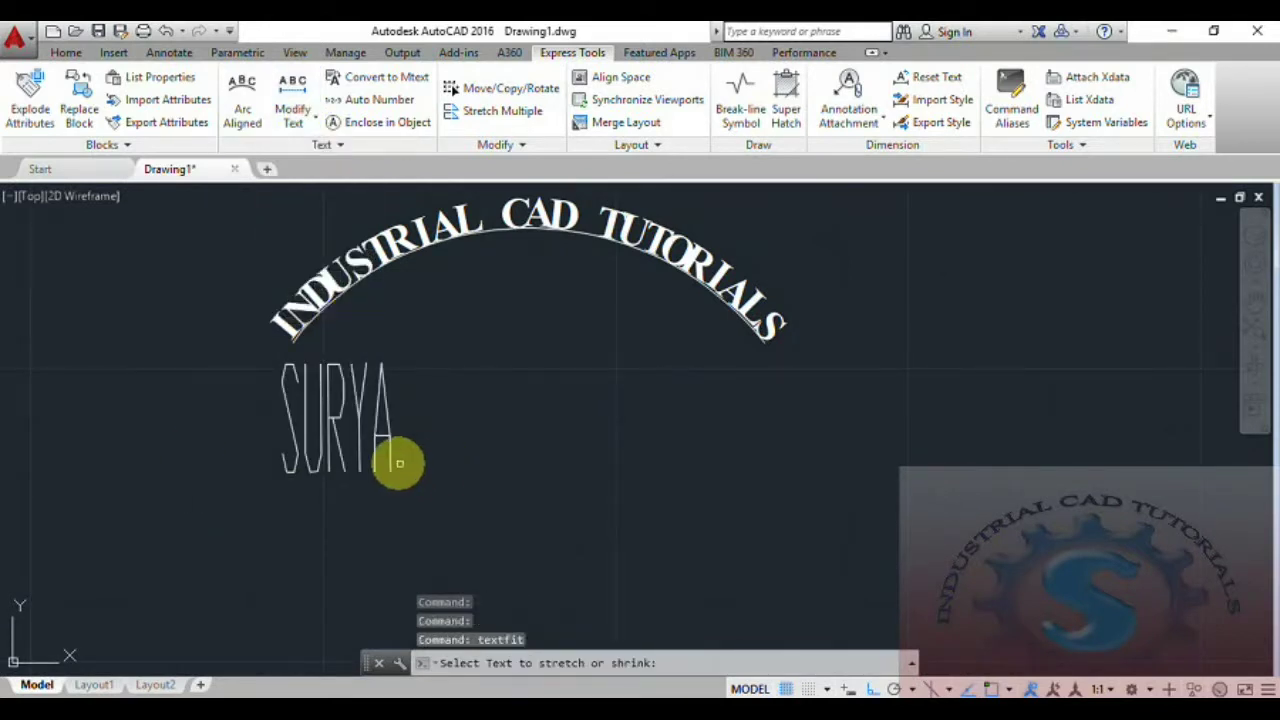
left_click(395, 464)
left_click(533, 481)
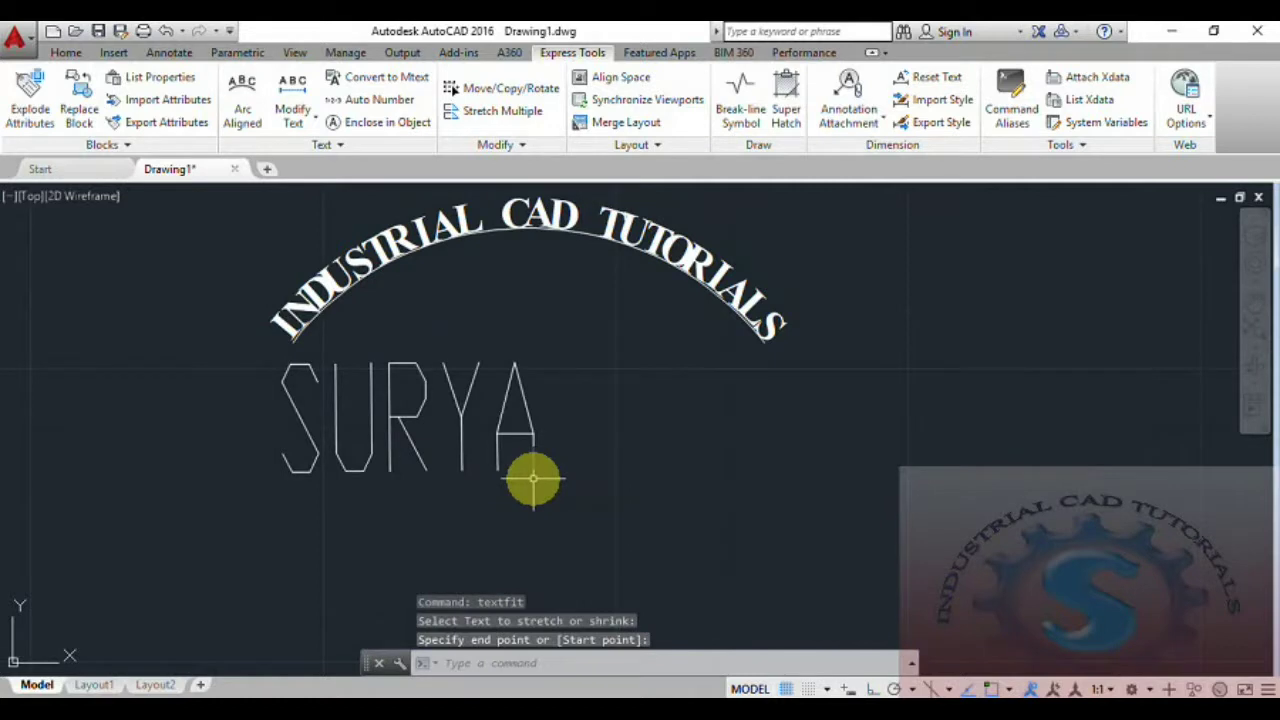
key("Escape")
Move the fitted single-line text so it sits centred inside the arc, just below the curved lettering.
mouse_move(624, 480)
middle_mouse_down()
mouse_move(563, 486)
mouse_move(605, 522)
middle_mouse_up()
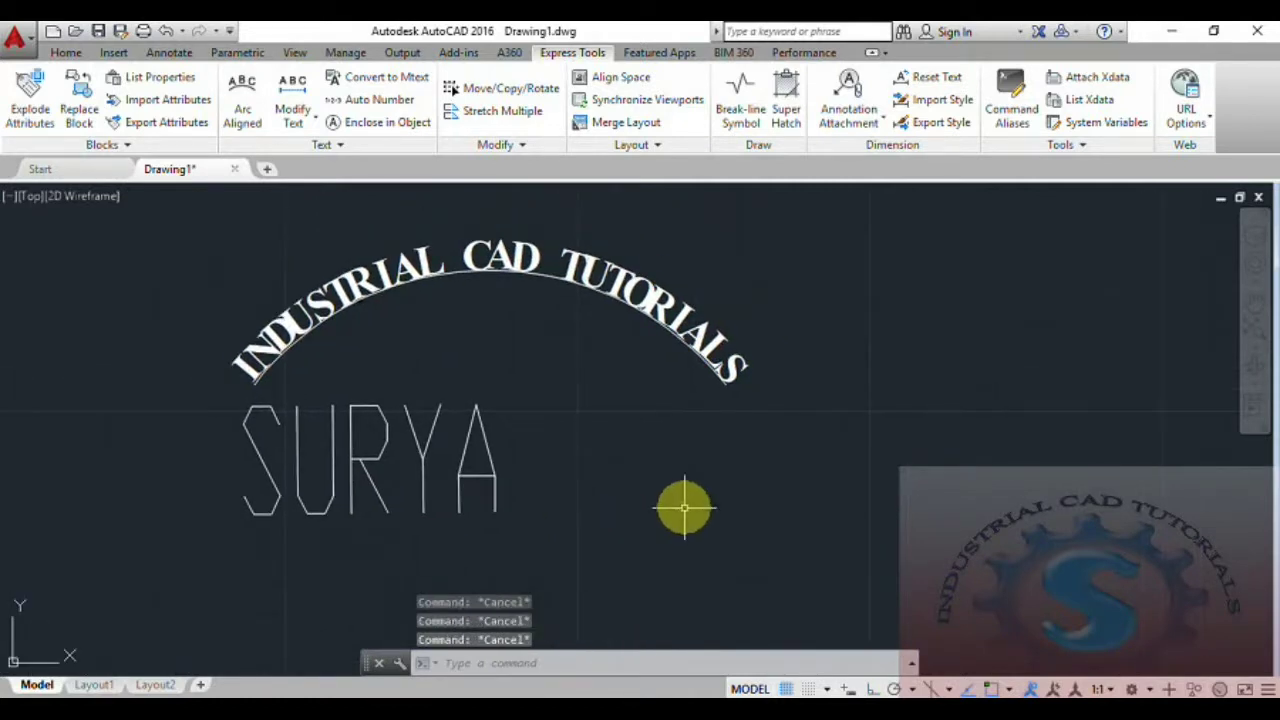
type("m")
key("Return")
left_click(563, 543)
left_click(340, 420)
key("Return")
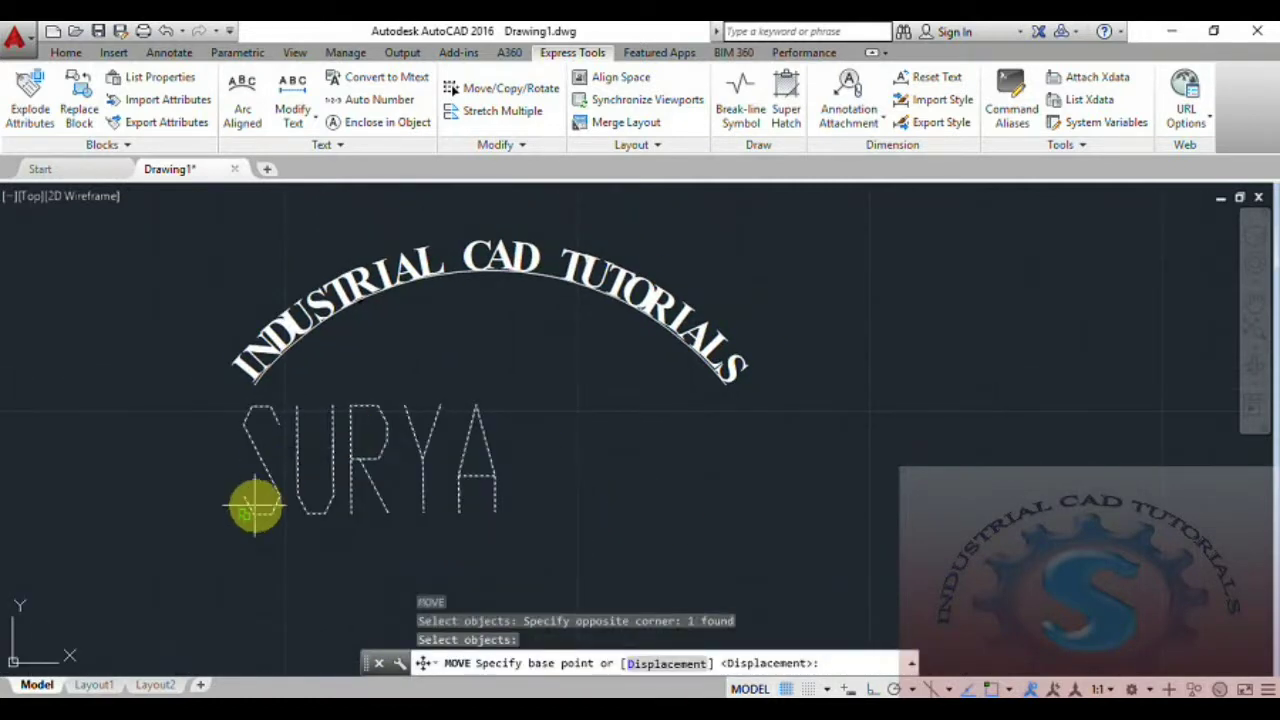
left_click(244, 514)
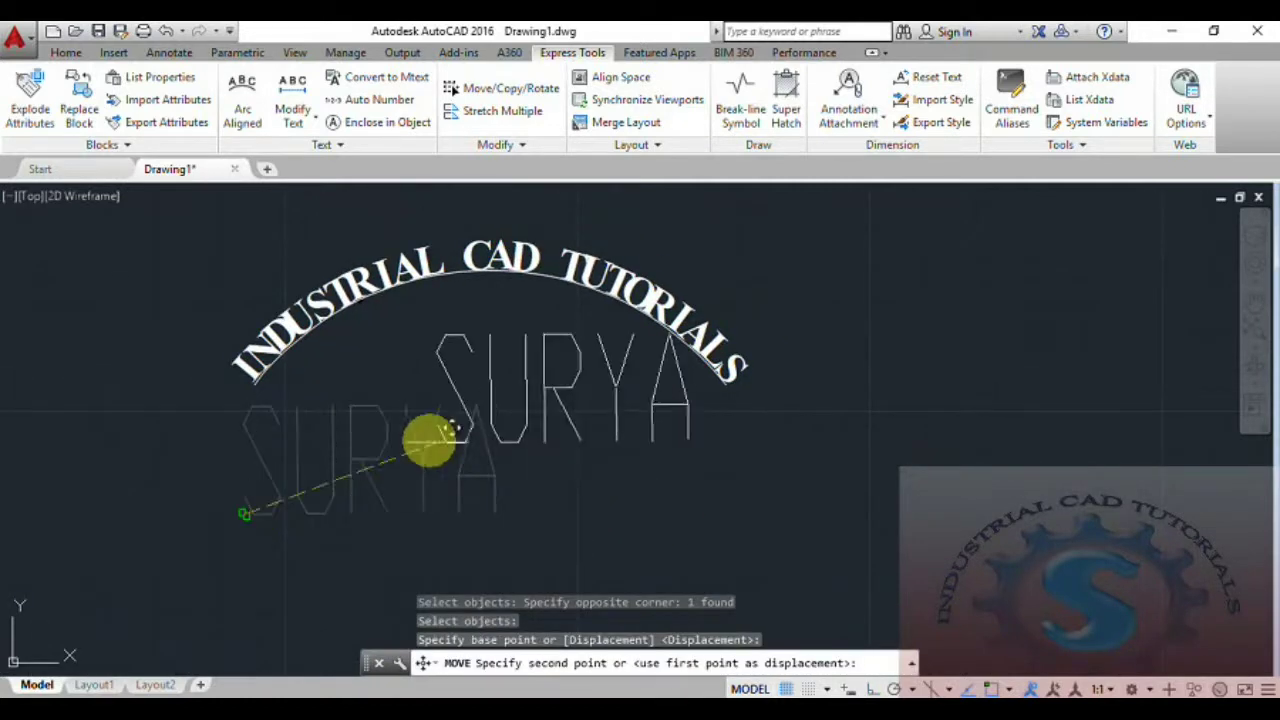
left_click(366, 430)
scroll(534, 506, "down", 3)
scroll(534, 520, "up", 3)
key("Escape")
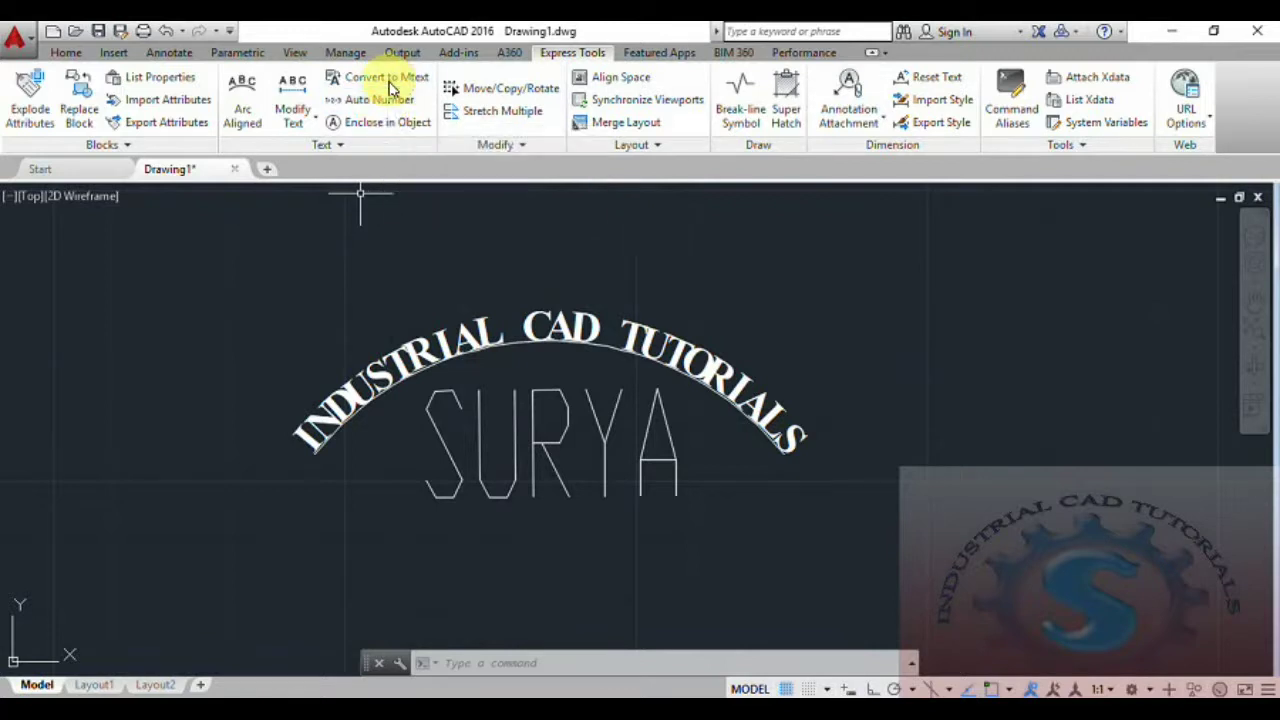
Convert the single-line text beneath the arc to multiline text with Convert to Mtext.
left_click(390, 80)
left_click(514, 429)
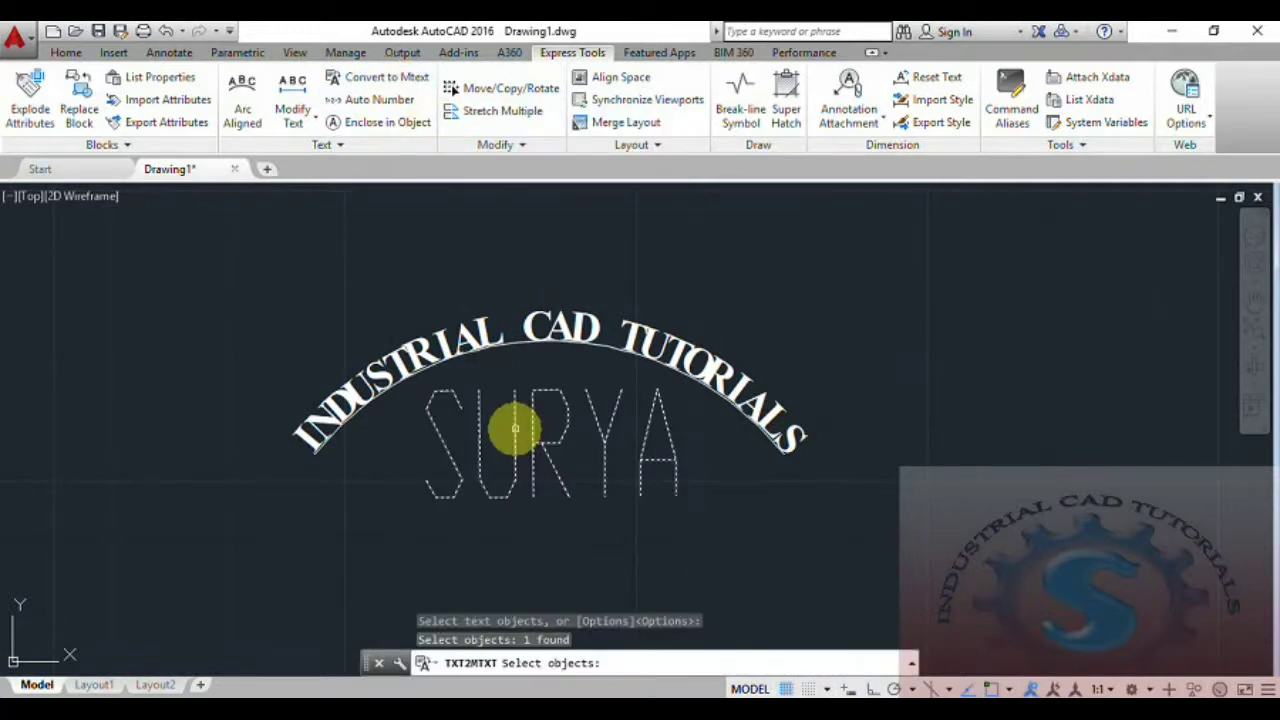
key("Return")
middle_click_drag(837, 503, 729, 497)
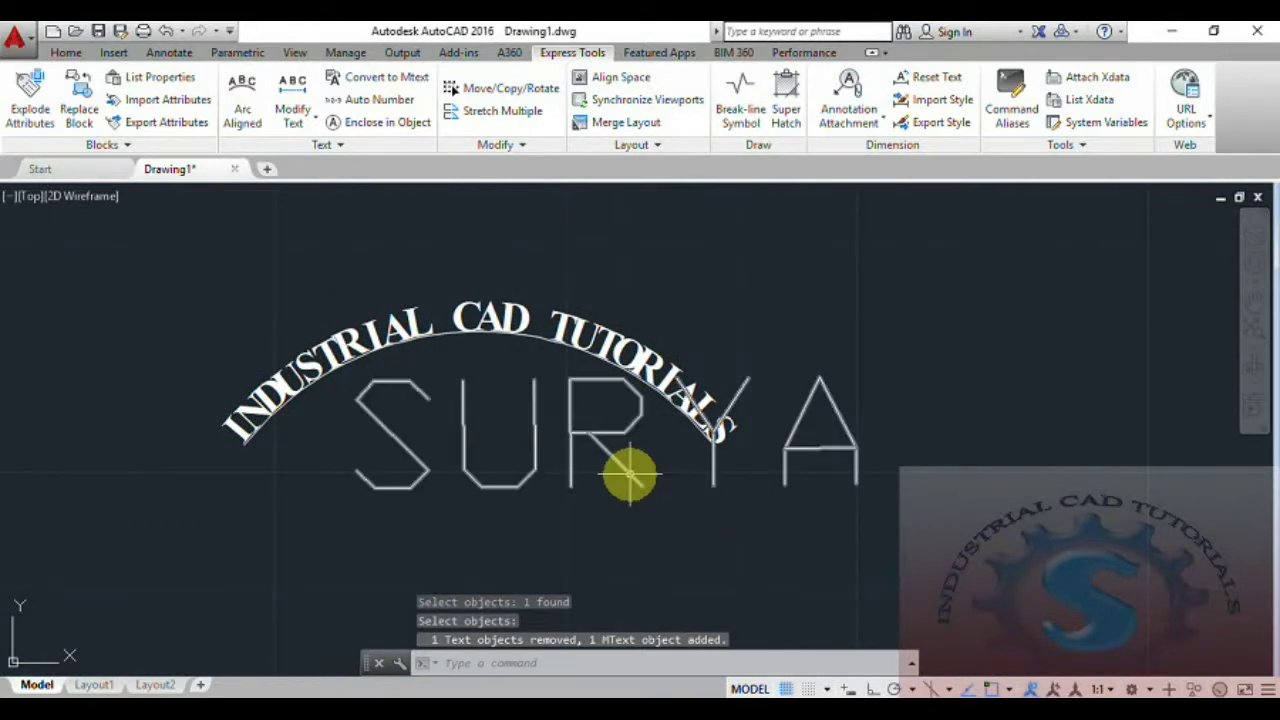
Open the converted multiline text for editing, select all its letters, view the colour choices and close the editor.
double_click(626, 476)
left_click_drag(625, 362, 1256, 362)
left_click_drag(922, 482, 302, 446)
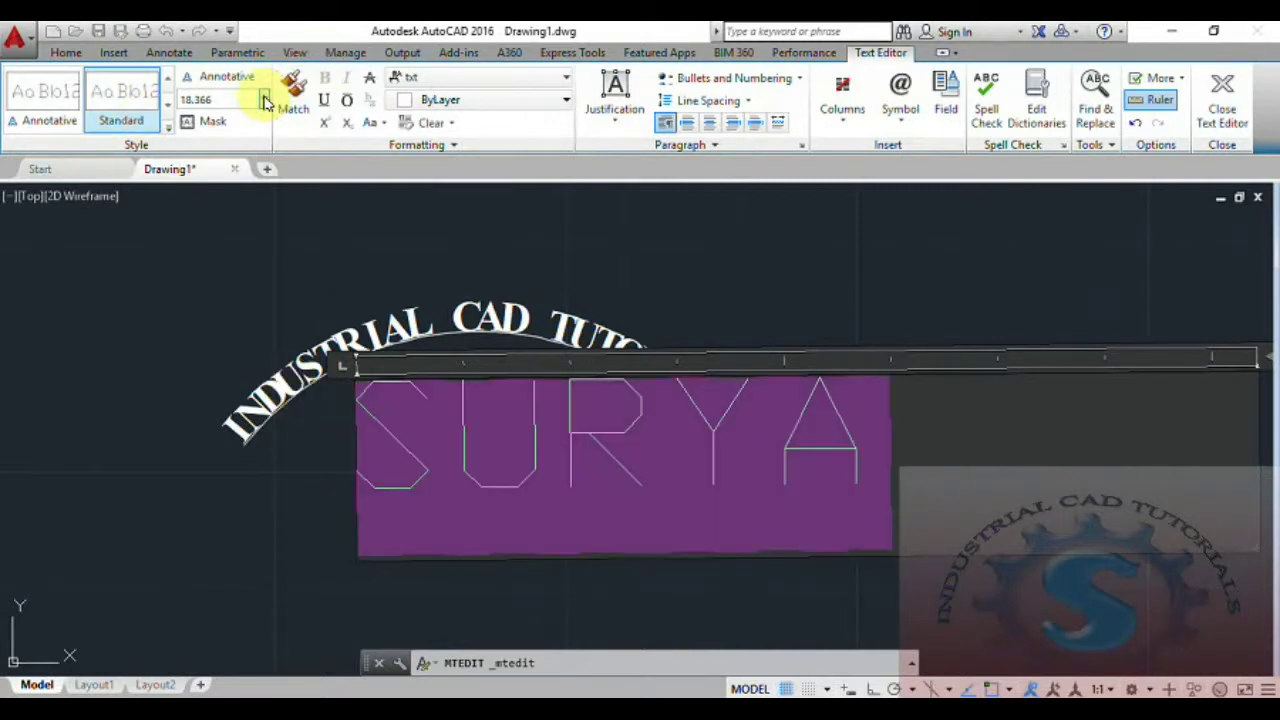
left_click(470, 100)
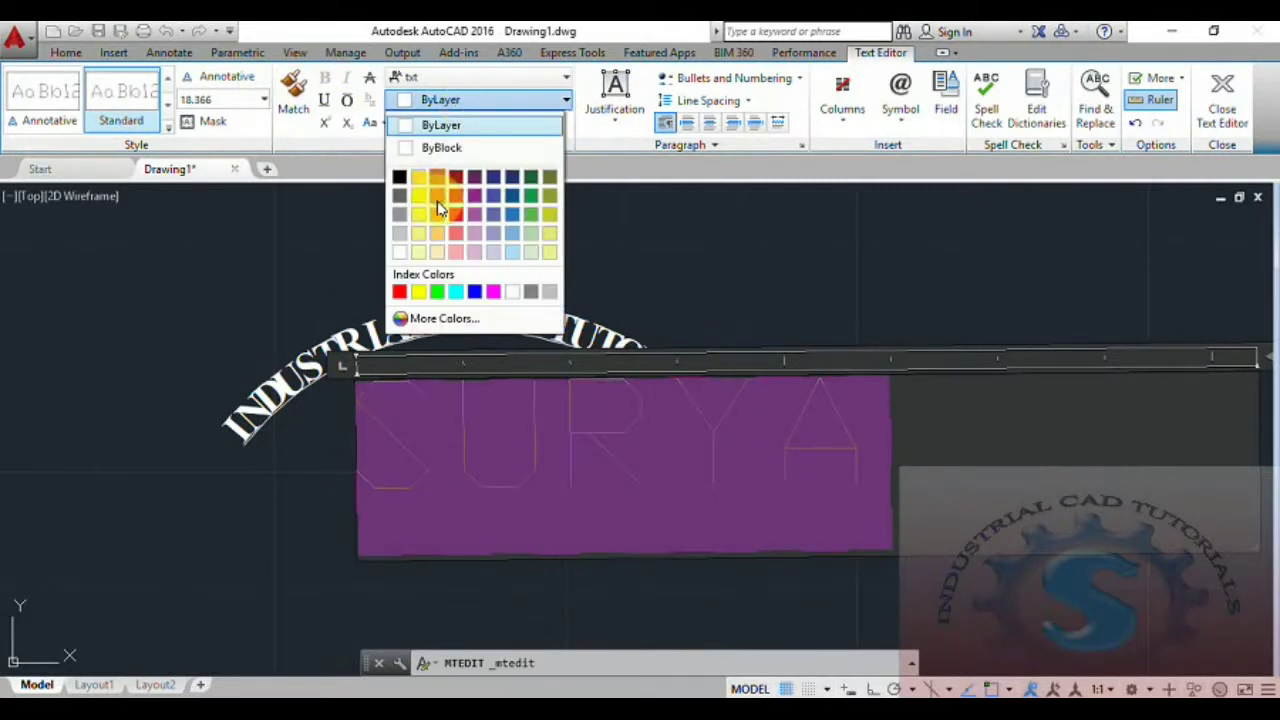
left_click(94, 345)
left_click(172, 450)
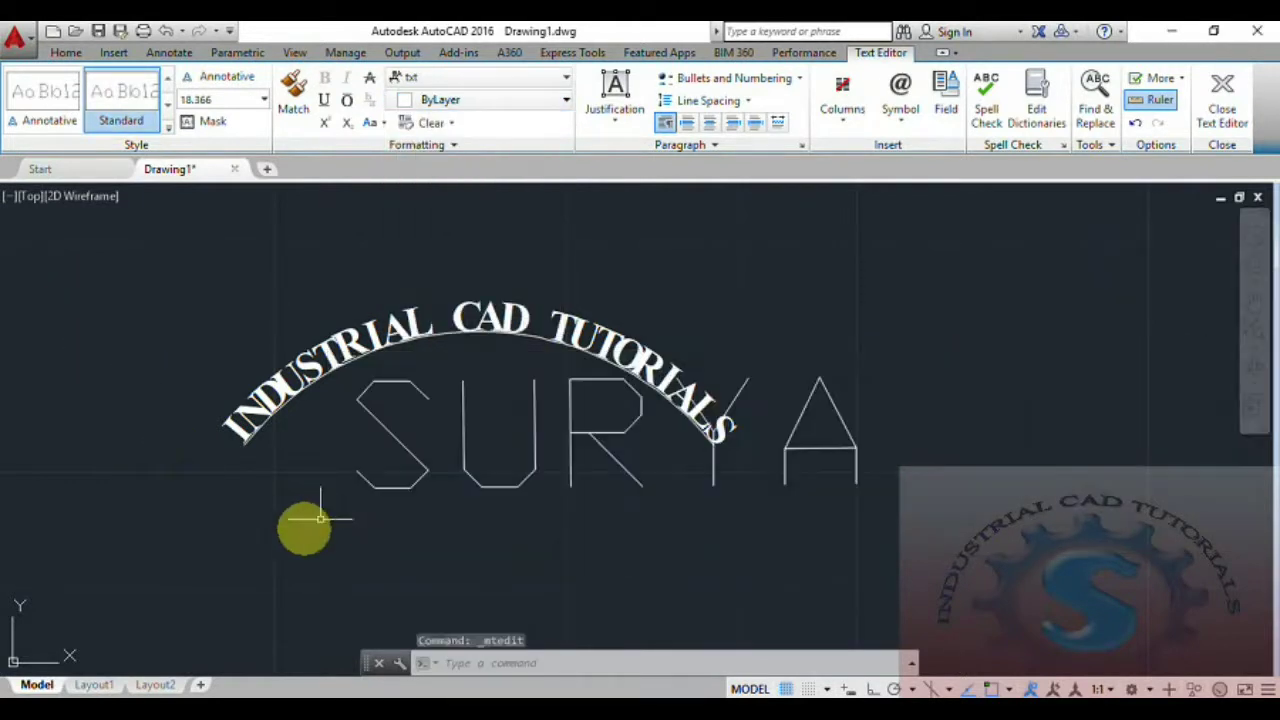
Undo the multiline text edit and the Convert to Mtext conversion.
key("ctrl+z")
key("ctrl+z")
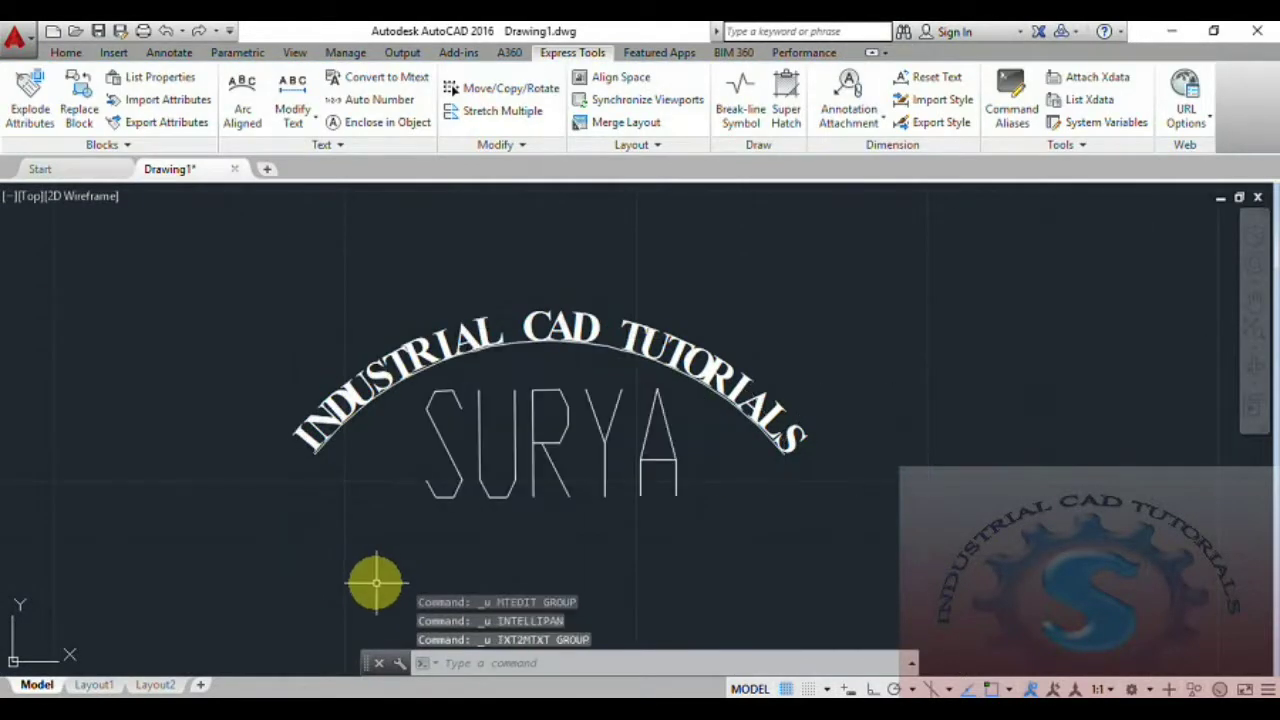
middle_click_drag(385, 558, 357, 528)
Turn off the drawing grid display and cancel the stray selection window.
key("ctrl+z")
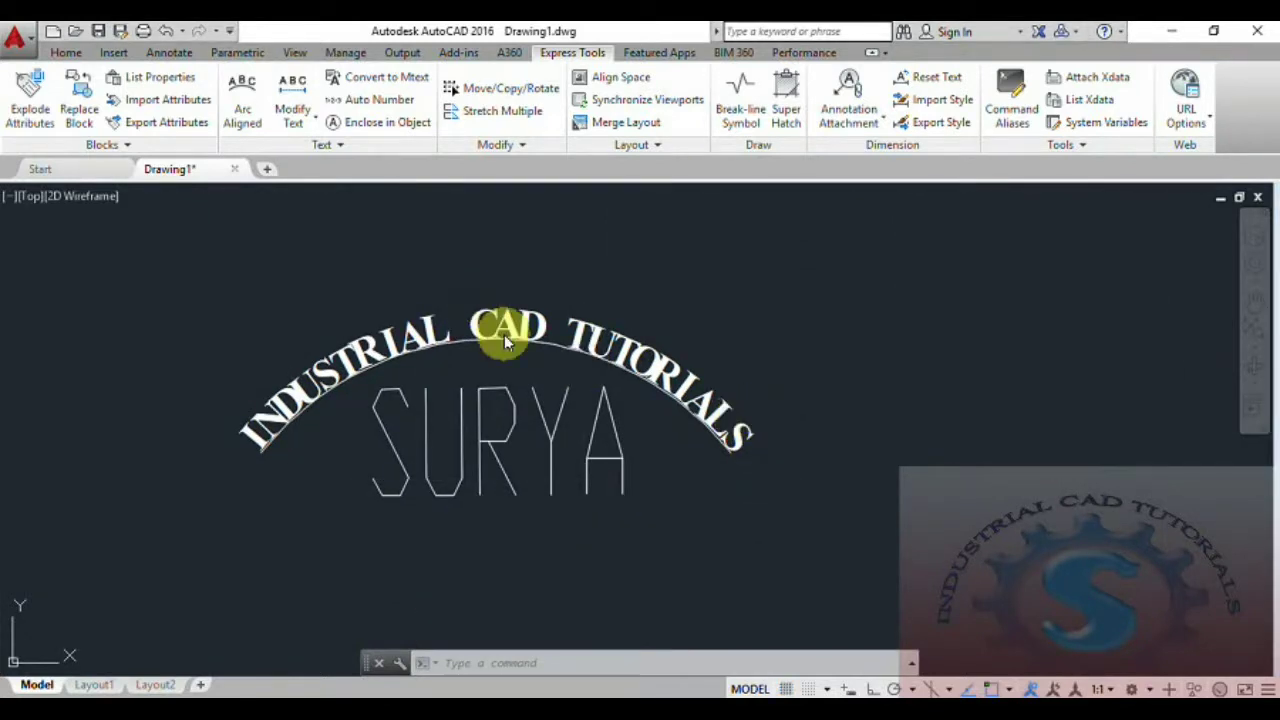
left_click(671, 281)
key("ctrl+z")
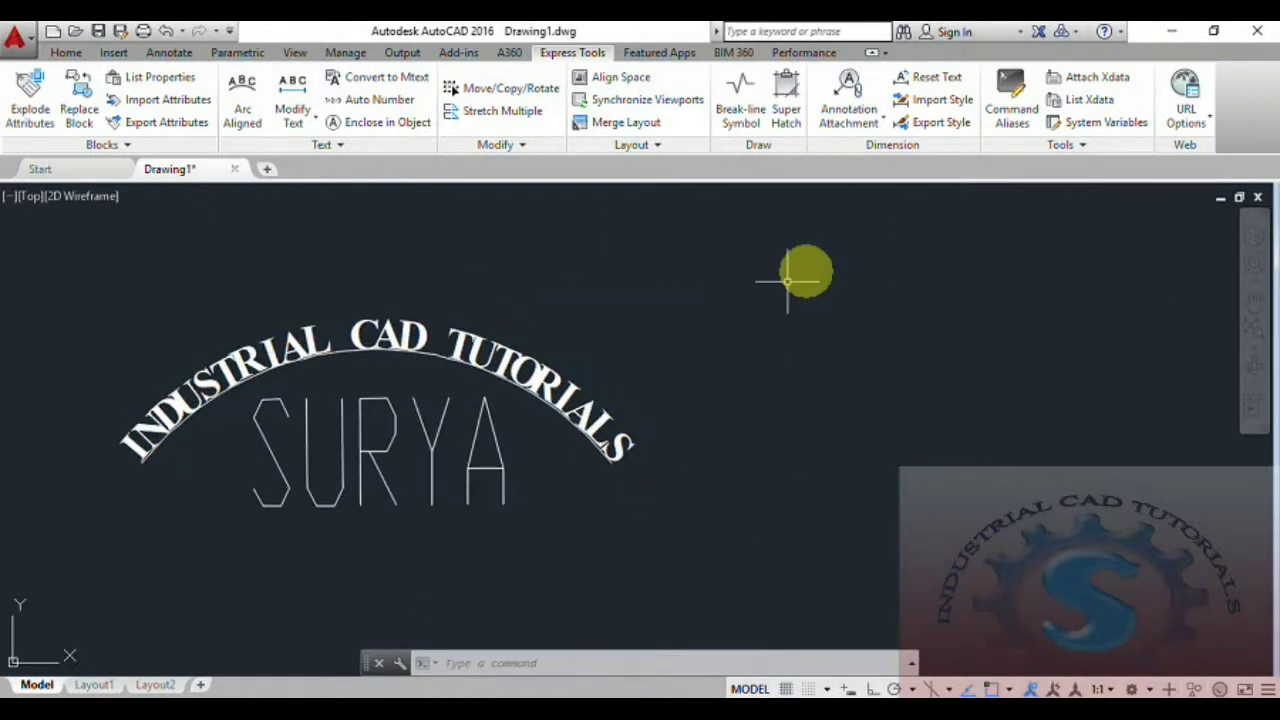
Copy the single-line text beneath the arc three times into a vertical stack on the arc's right side.
middle_click_drag(586, 323, 580, 317)
type("co")
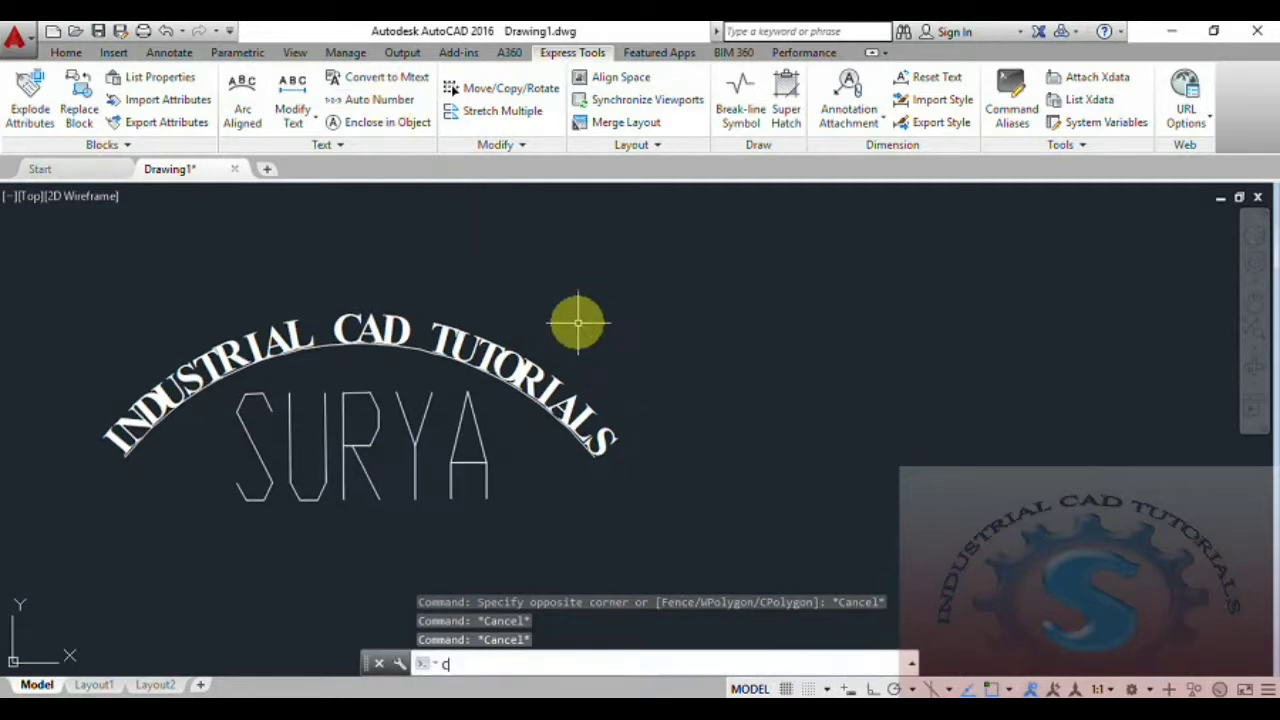
key("Return")
left_click(329, 523)
left_click(220, 449)
key("Return")
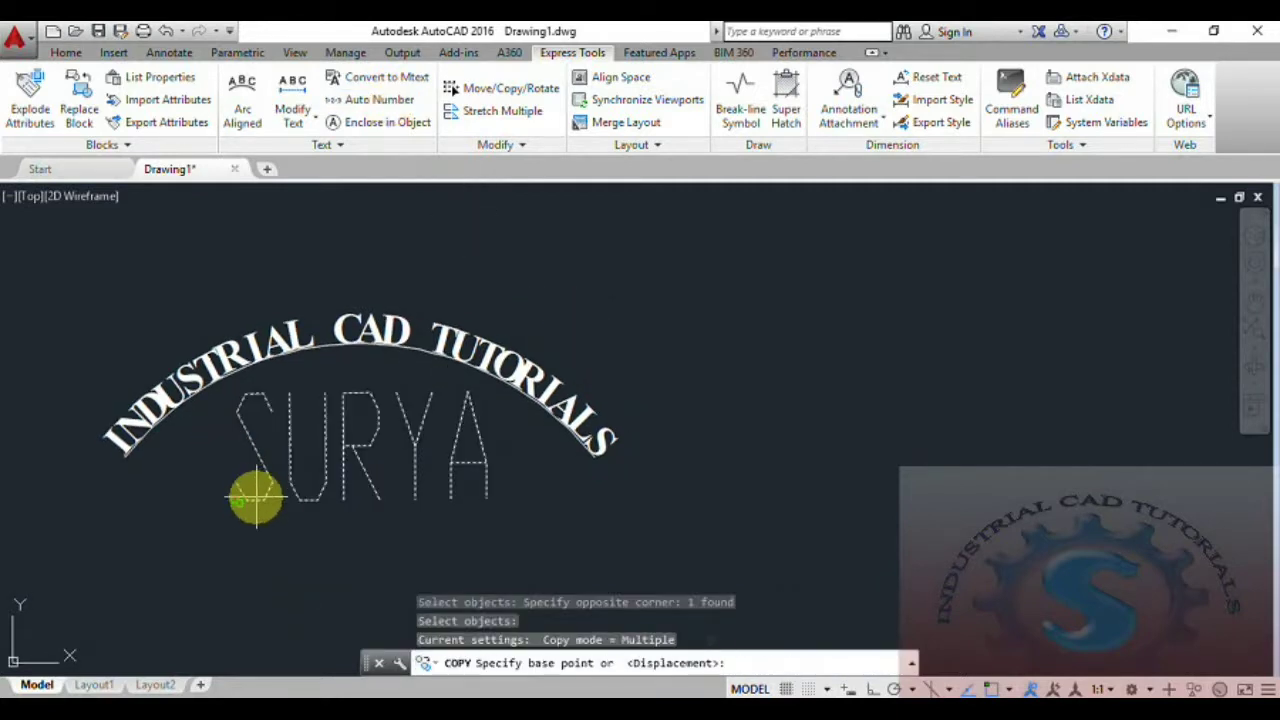
left_click(240, 497)
left_click(702, 377)
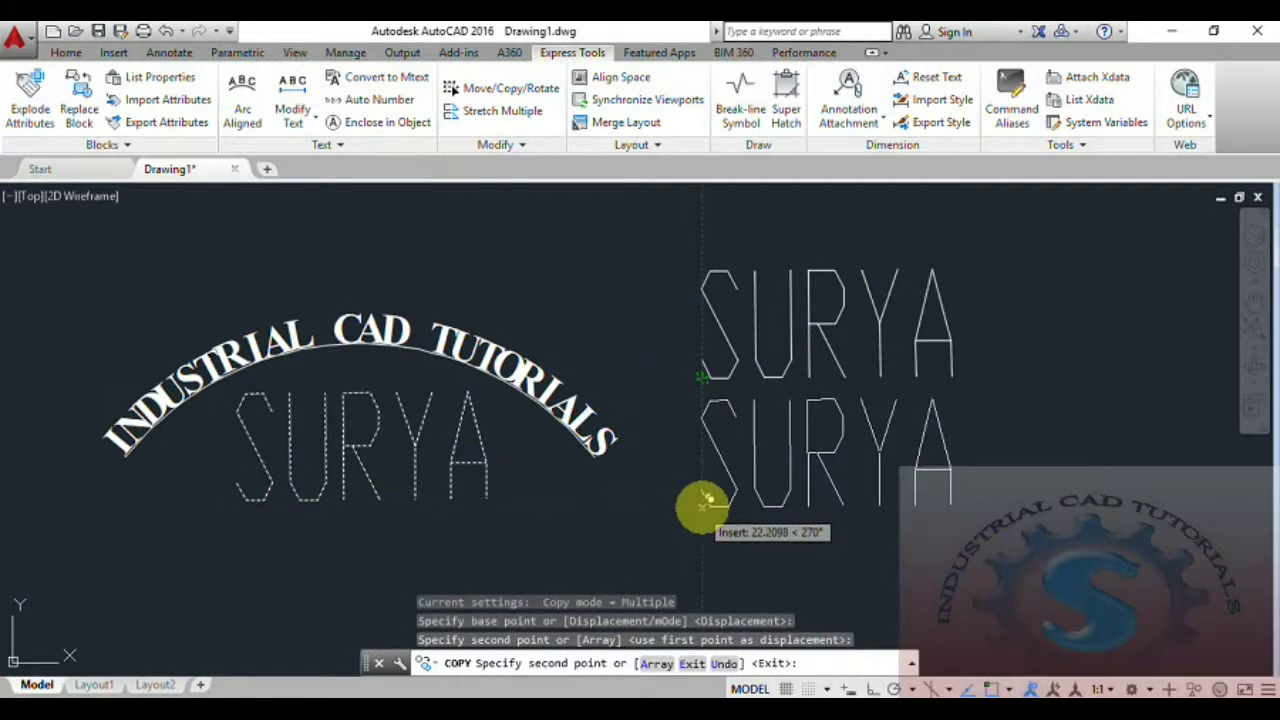
left_click(705, 503)
middle_click_drag(705, 503, 630, 427)
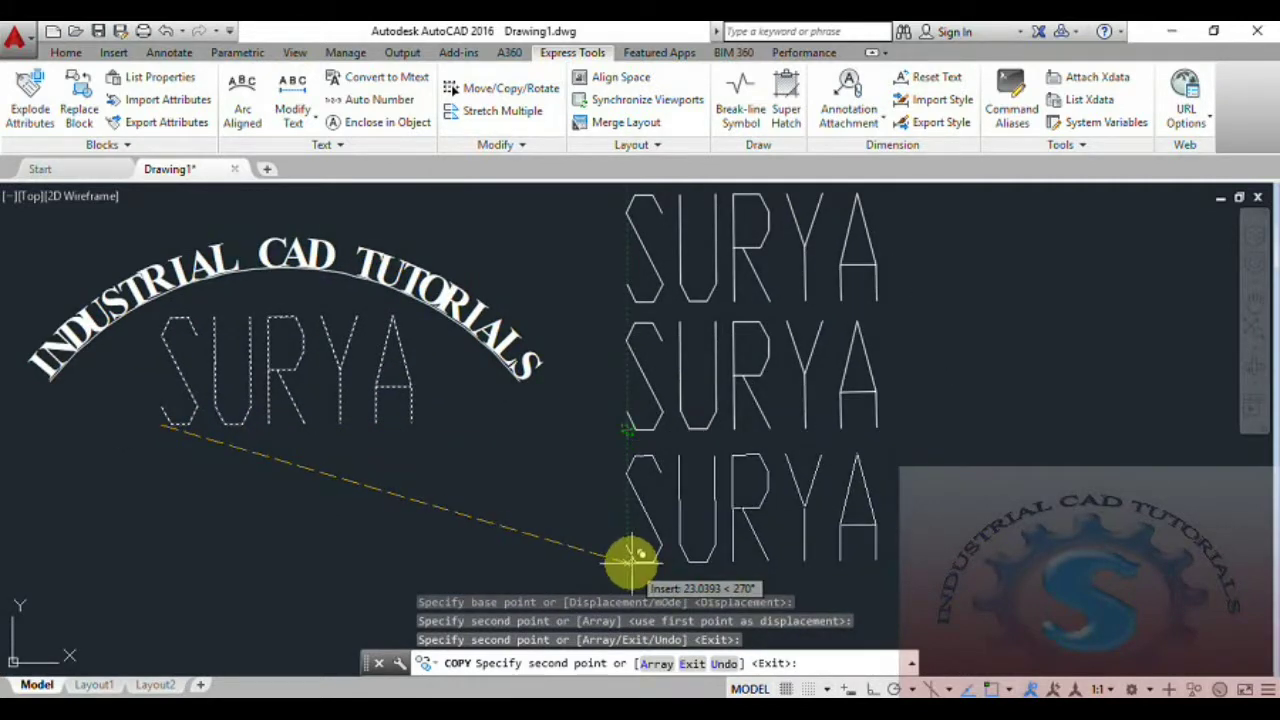
left_click(632, 562)
Place three more copies of the single-line text stacked on the arc's left side and end the Copy command.
scroll(625, 530, "down", 4)
middle_click_drag(623, 517, 543, 491)
scroll(168, 428, "up", 2)
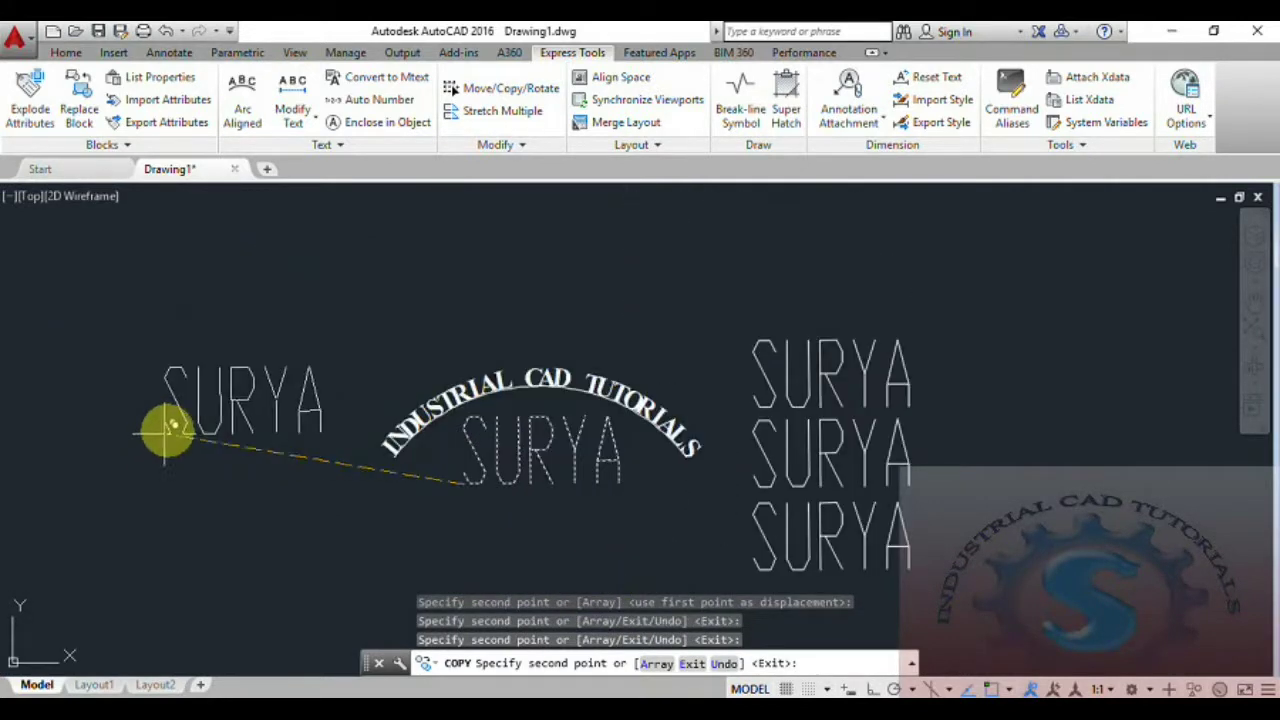
left_click(179, 405)
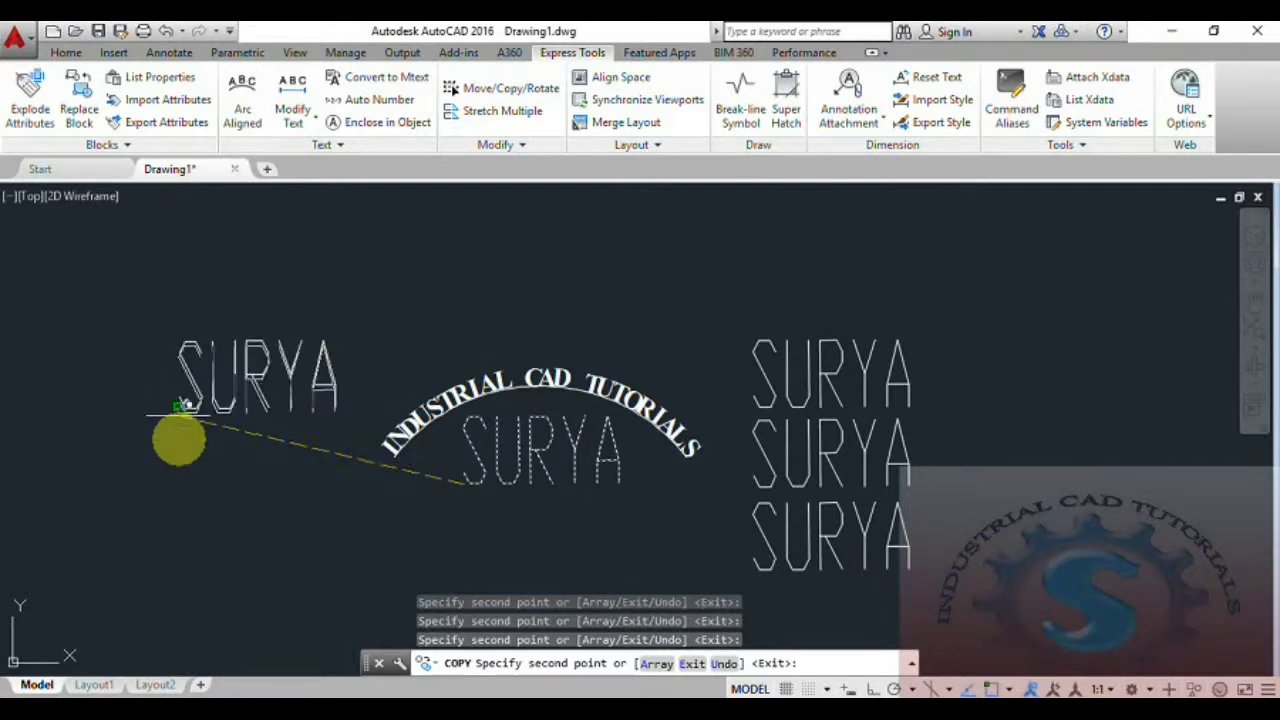
left_click(188, 500)
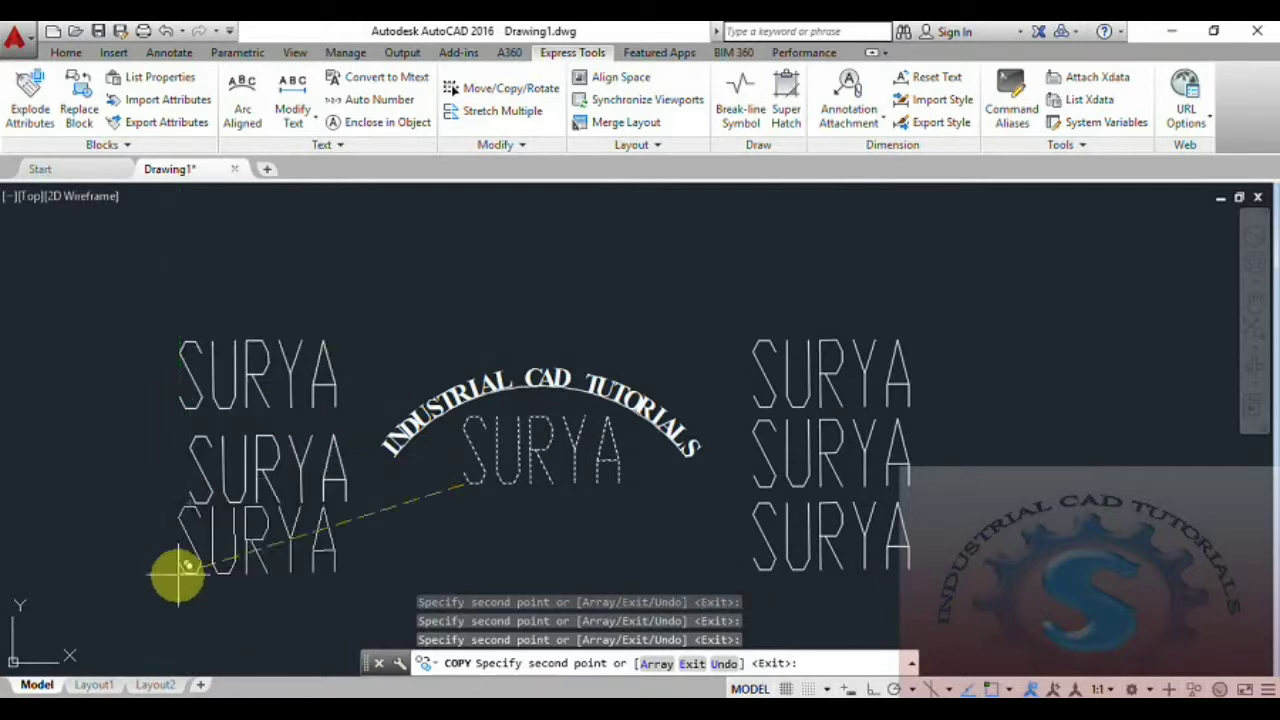
key("Escape")
scroll(370, 488, "down", 2)
scroll(323, 514, "up", 2)
middle_click_drag(154, 516, 238, 514)
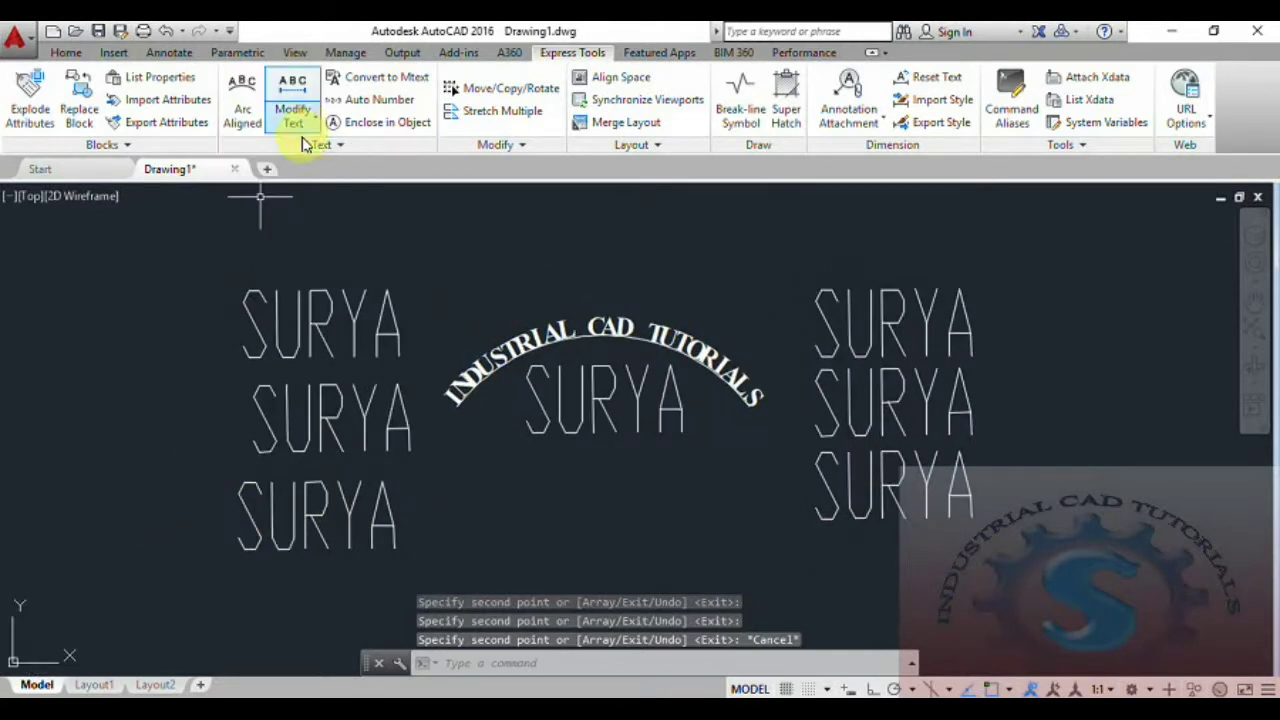
Auto-number the three text copies on the arc's left side in select order, starting at 1, with the numbers placed as a prefix.
left_click(340, 100)
left_click(360, 308)
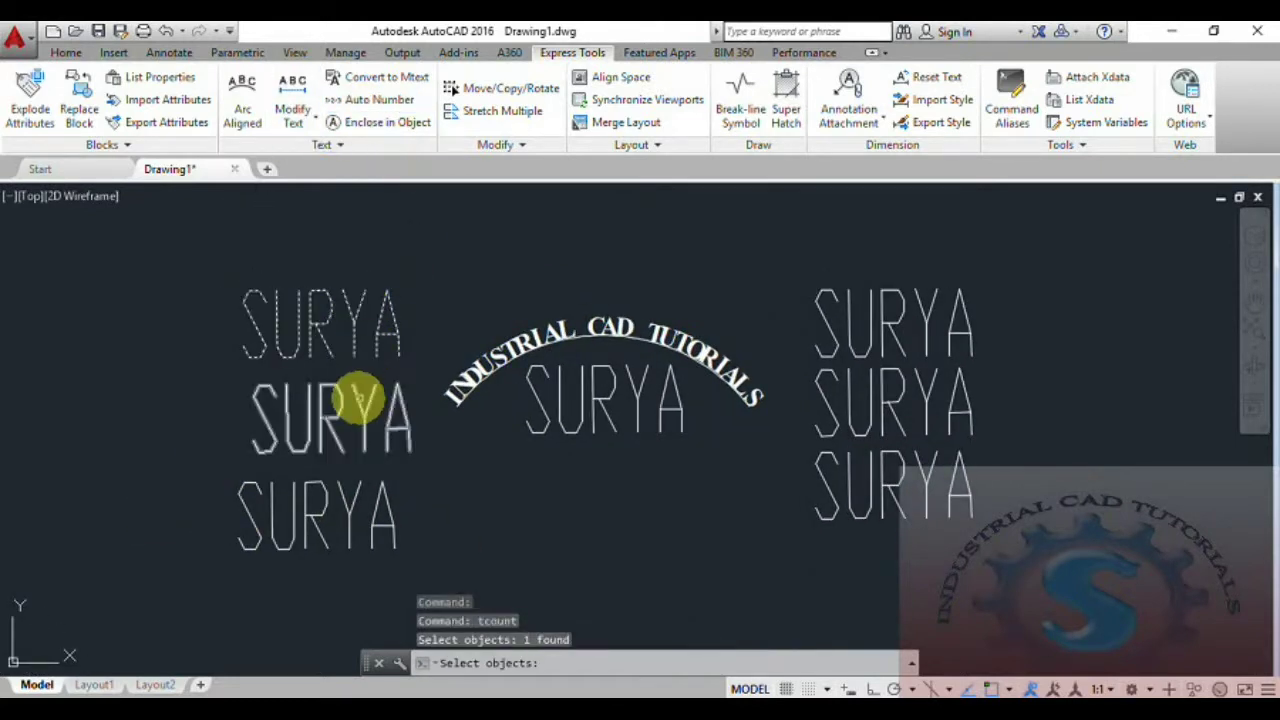
left_click(348, 400)
left_click(358, 494)
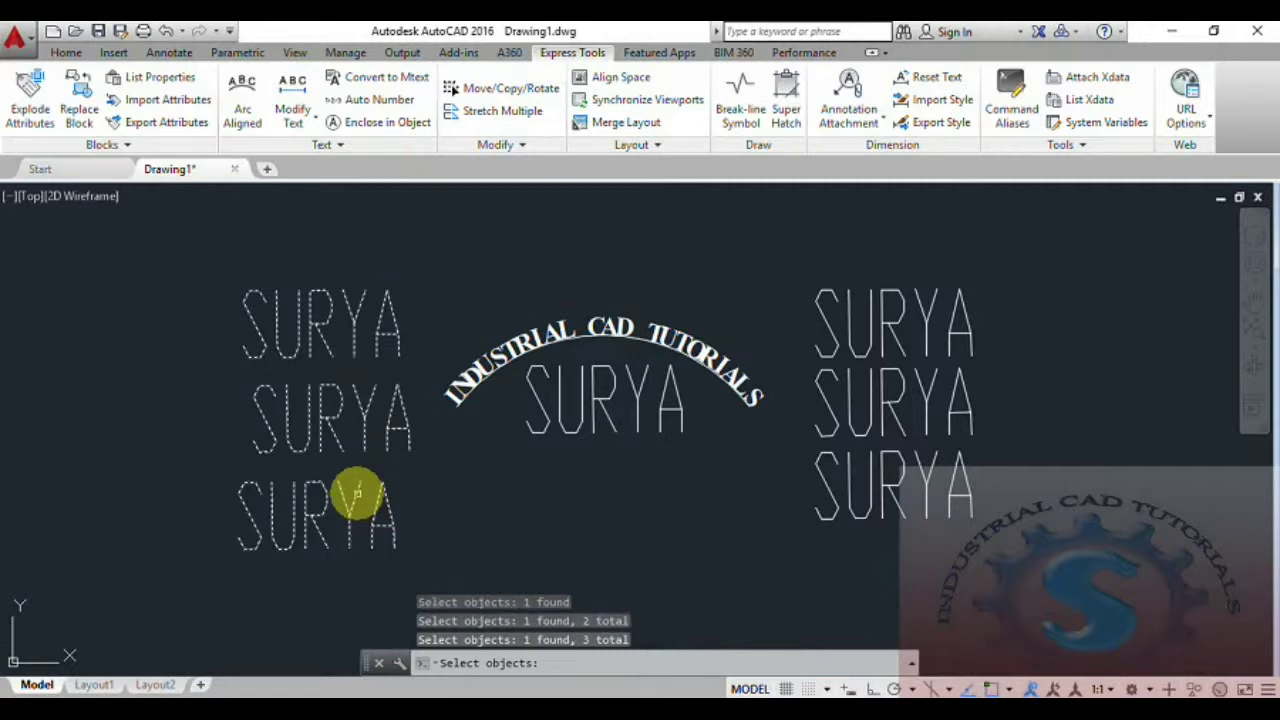
key("Return")
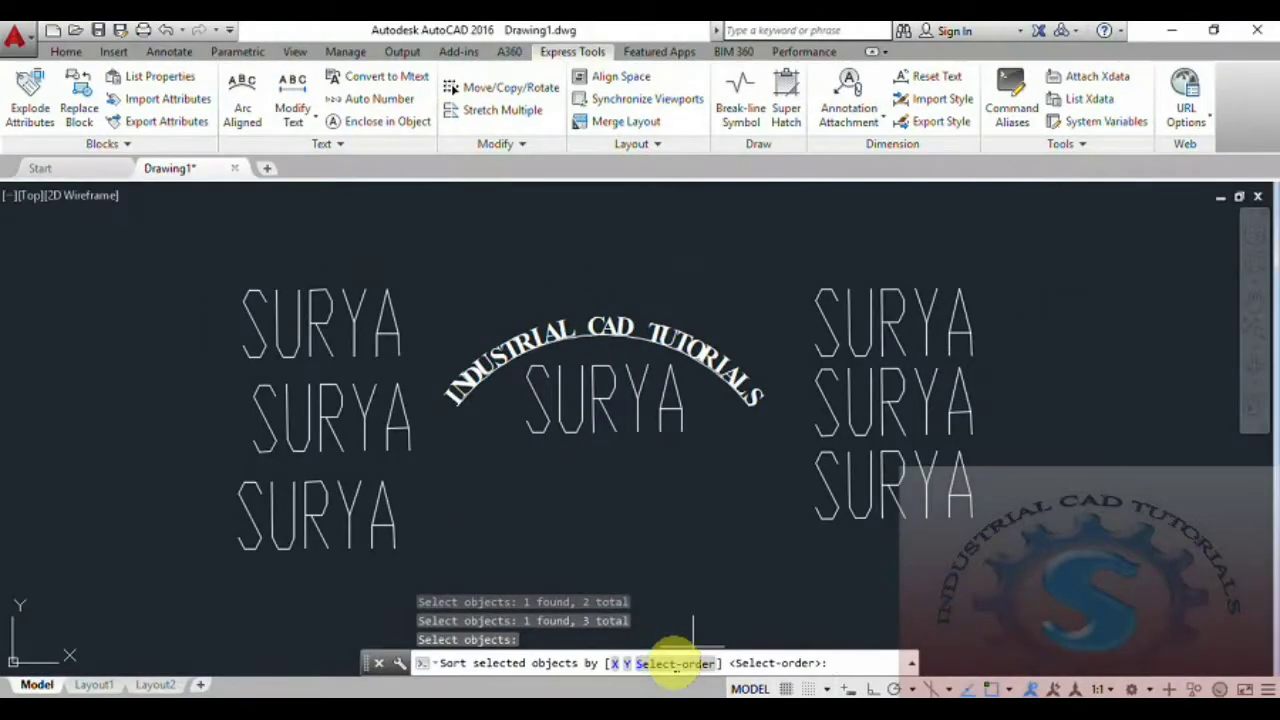
left_click(675, 663)
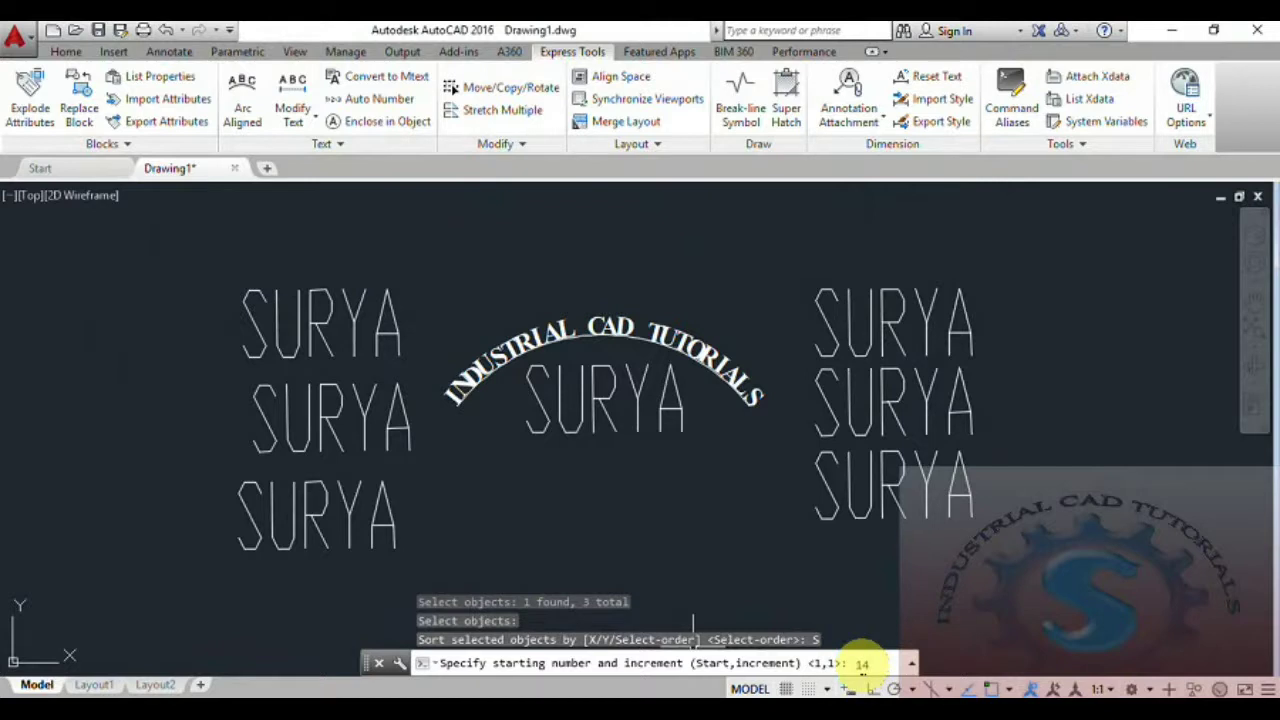
key("Return")
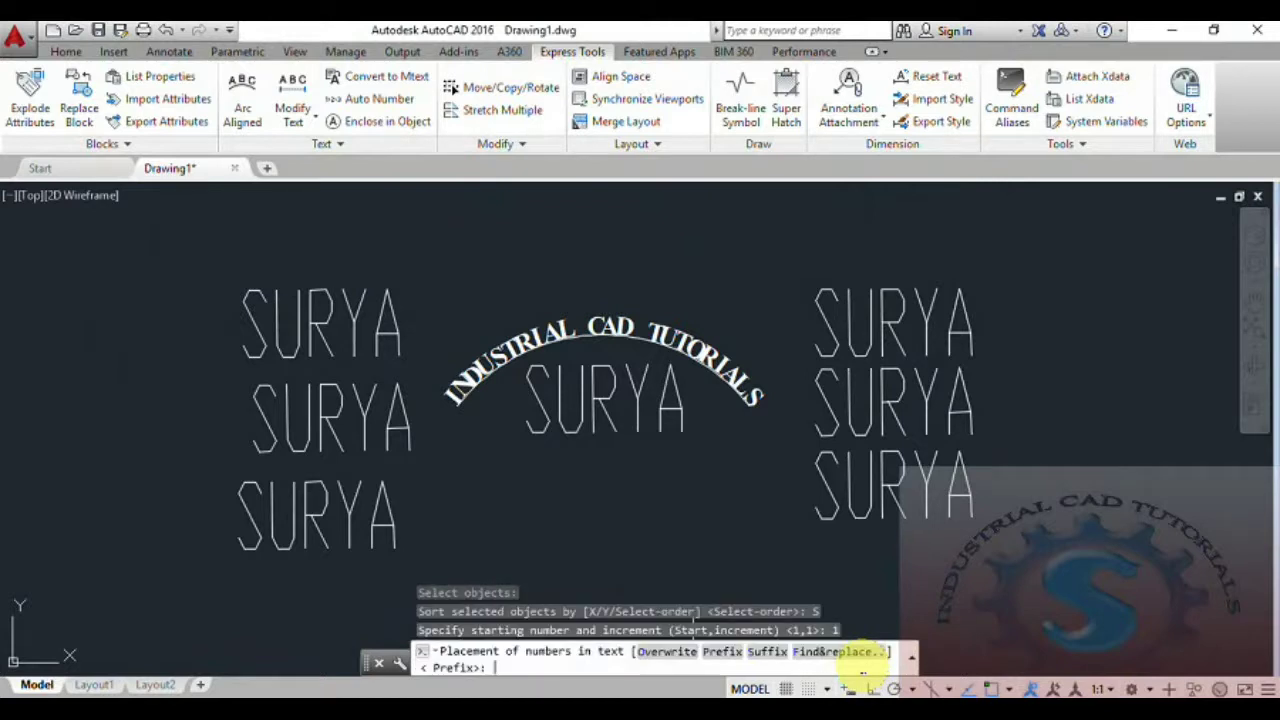
left_click(714, 663)
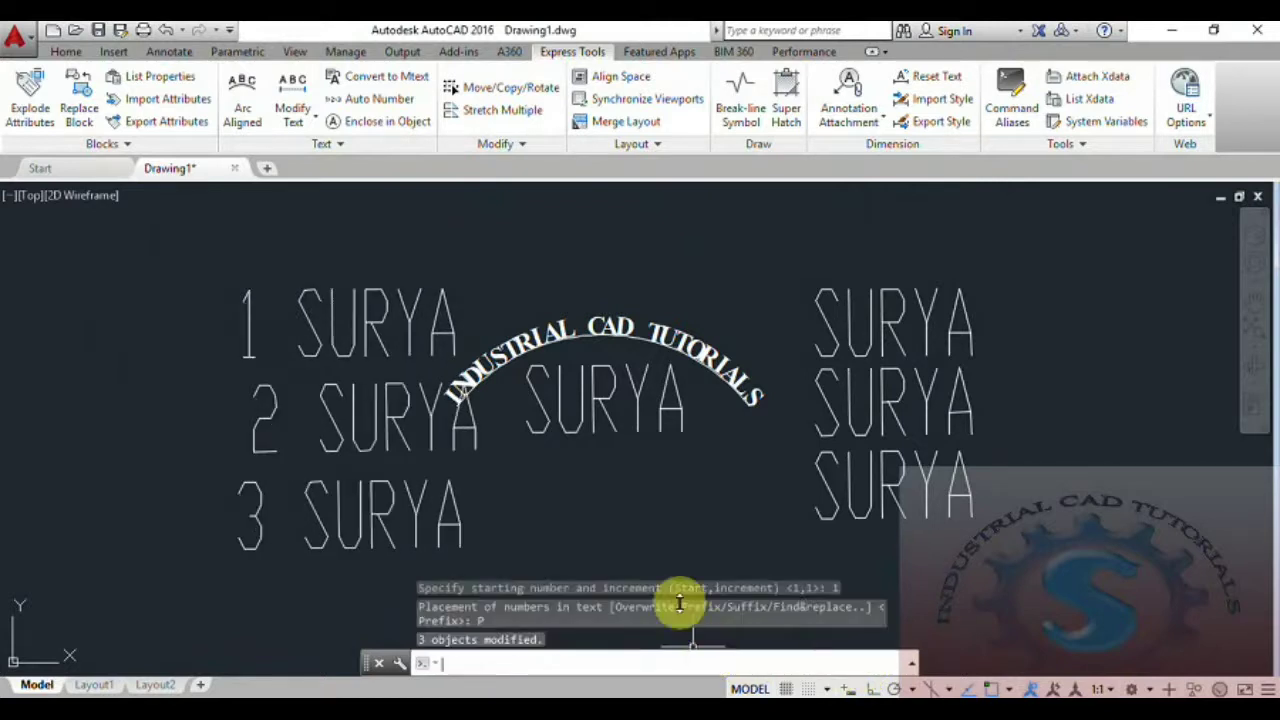
Move the three prefix-numbered texts farther left so they clear the arc-aligned text.
middle_click_drag(429, 434, 460, 386)
scroll(400, 486, "down", 2)
scroll(517, 466, "up", 2)
key("Escape")
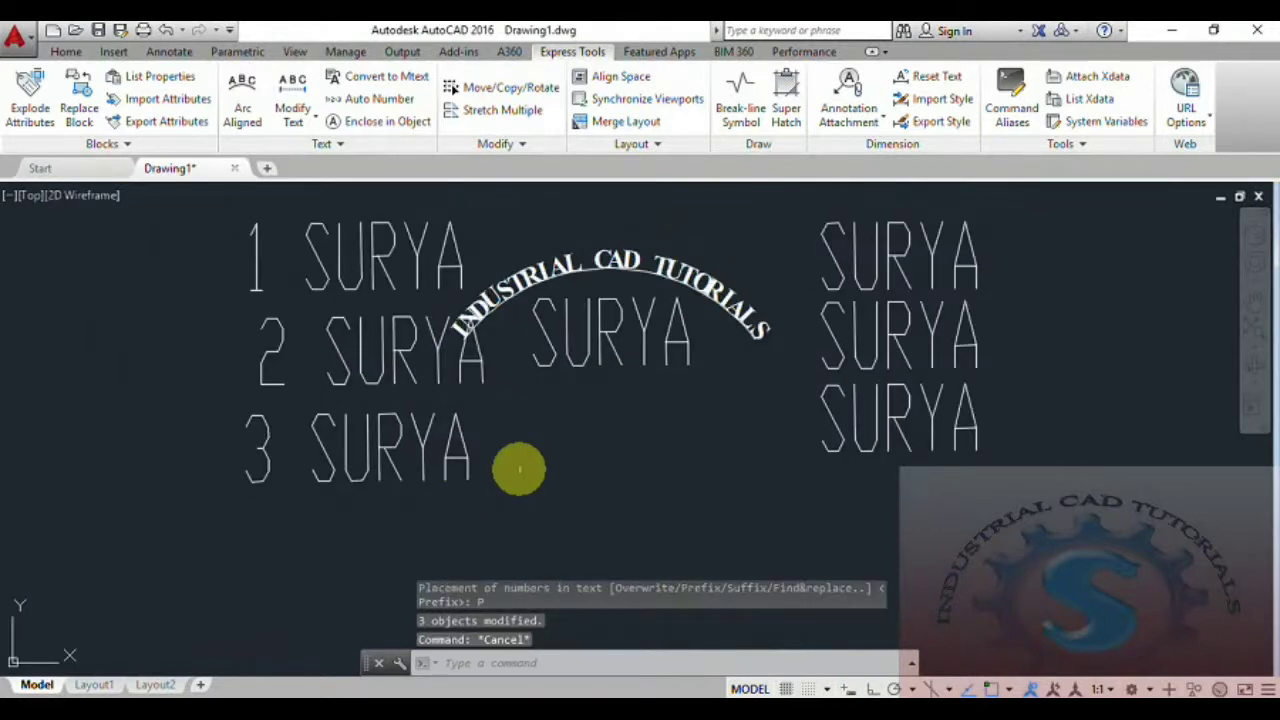
key("Escape")
type("Nm")
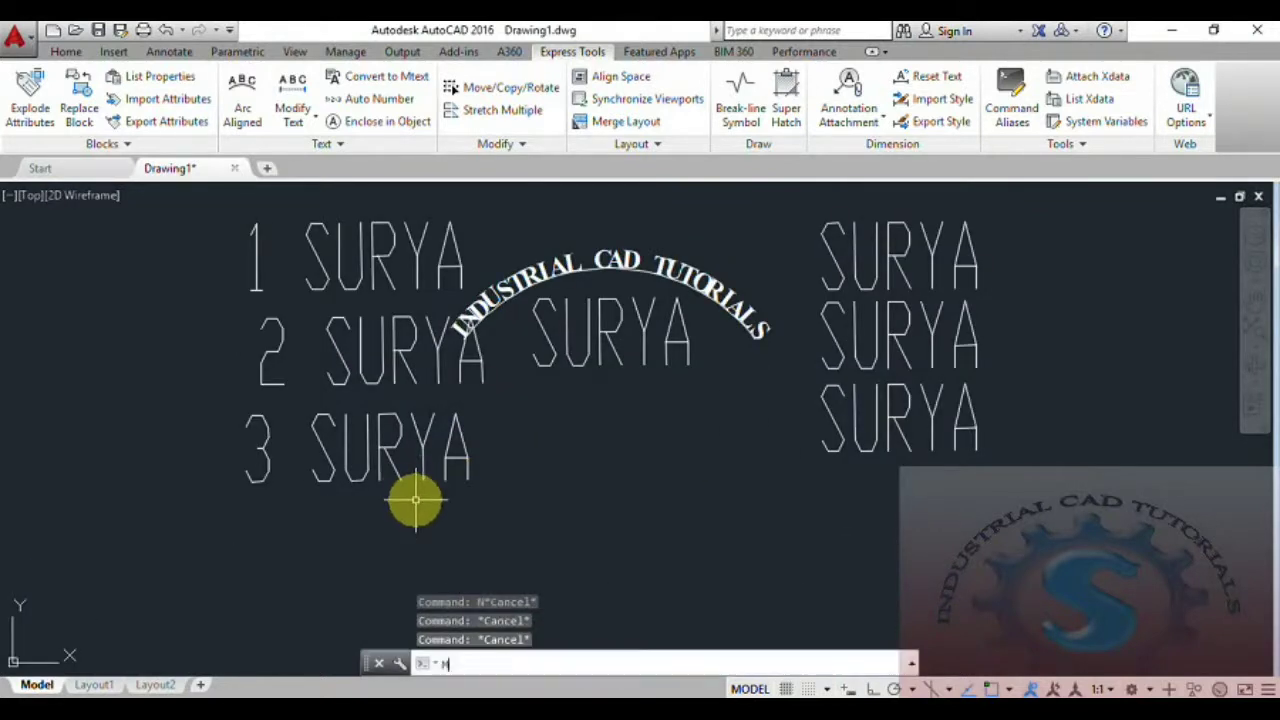
key("Return")
left_click(400, 528)
left_click(192, 237)
key("Return")
left_click(234, 233)
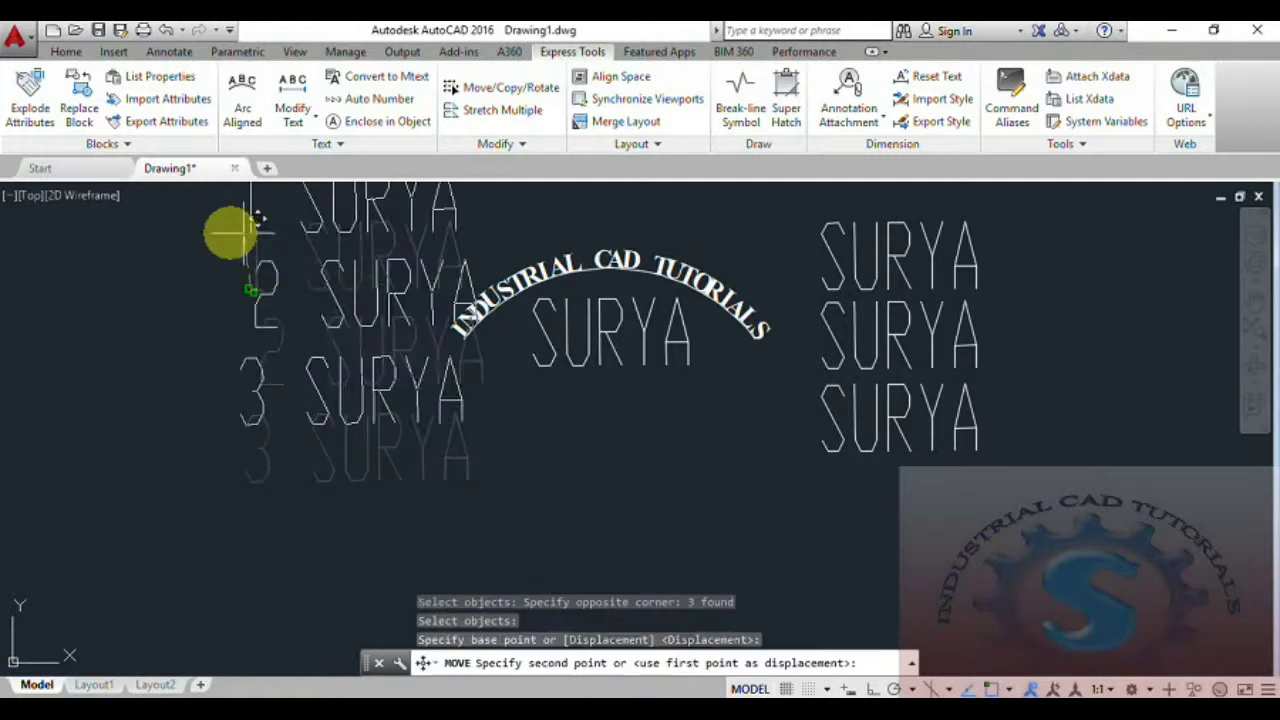
left_click(172, 250)
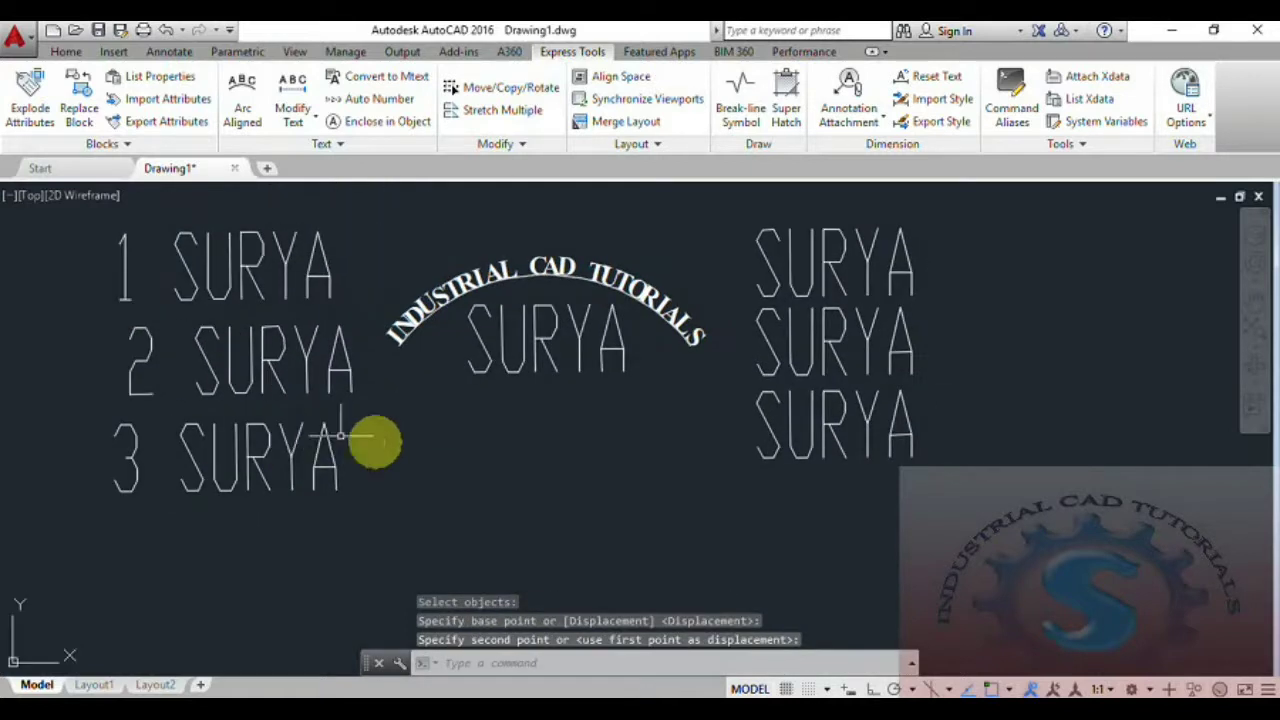
scroll(517, 449, "down", 2)
key("Escape")
type("m")
key("Return")
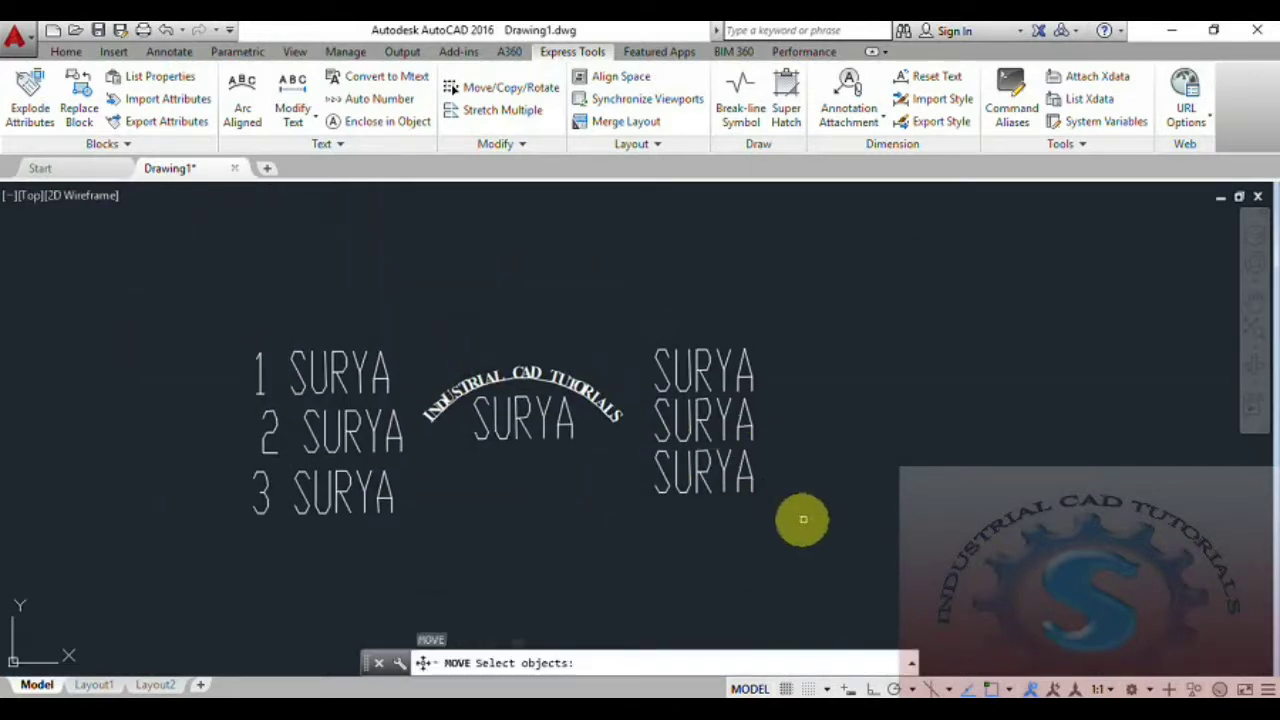
left_click(800, 517)
left_click(651, 323)
key("Escape")
scroll(705, 372, "up", 2)
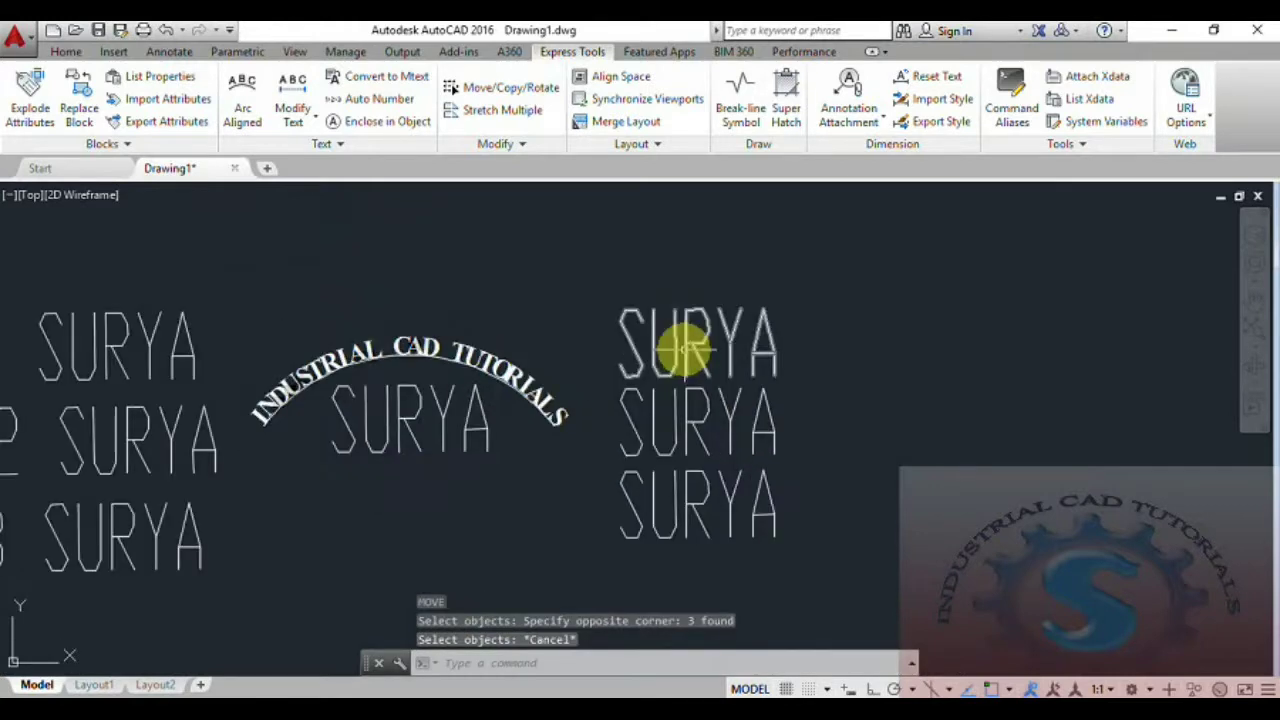
Auto-number the three text copies on the arc's right side in select order, starting at 1, with the numbers placed as a suffix.
left_click(376, 99)
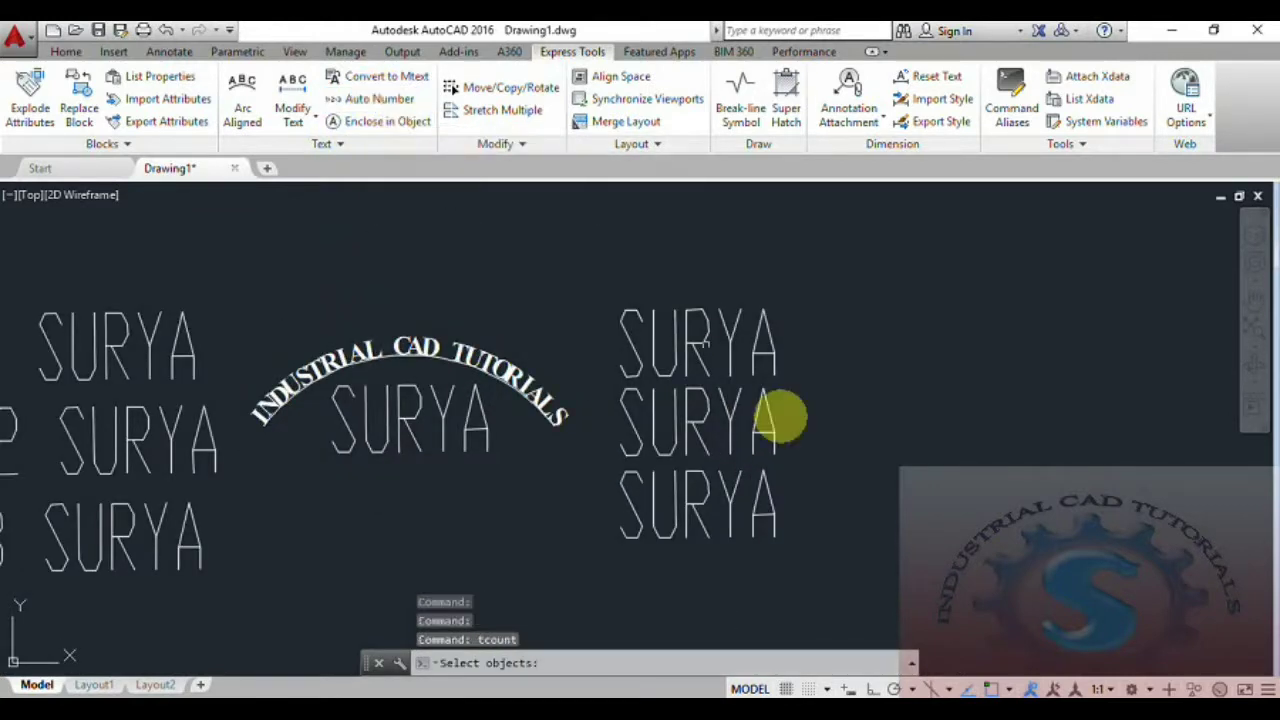
left_click(731, 420)
left_click(726, 487)
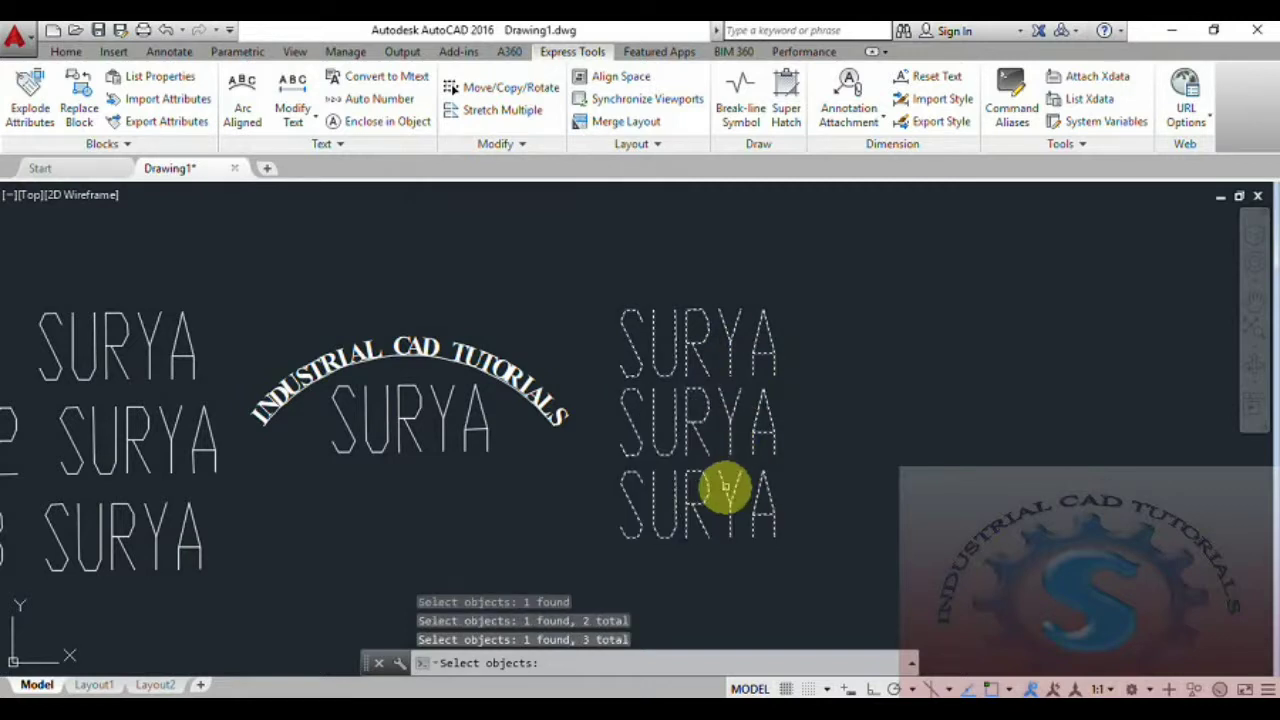
key("Return")
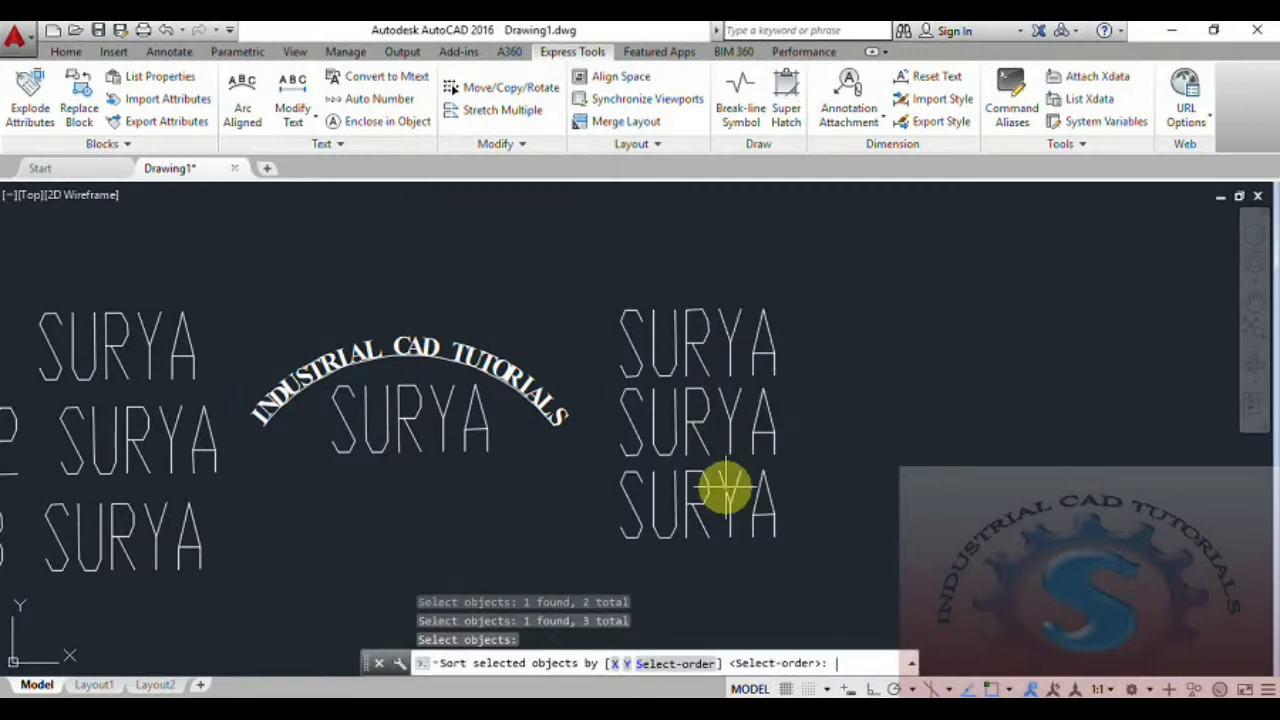
left_click(668, 663)
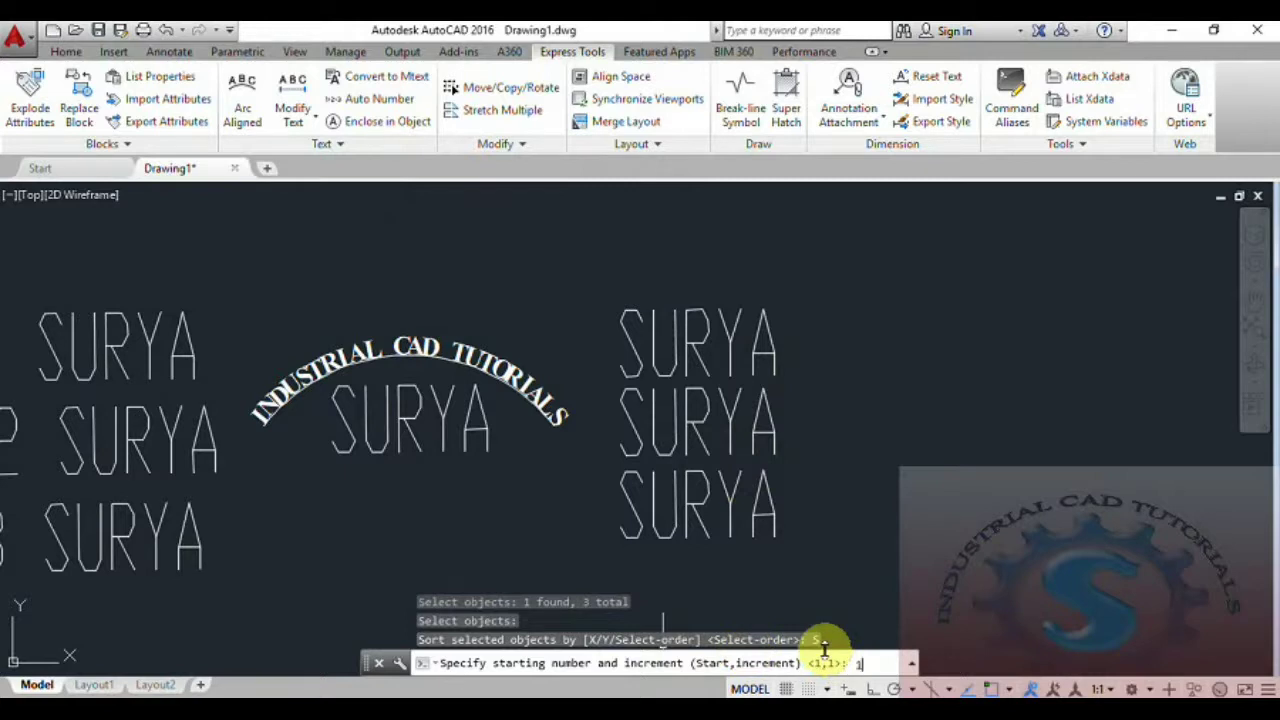
type("1")
key("Return")
left_click(767, 651)
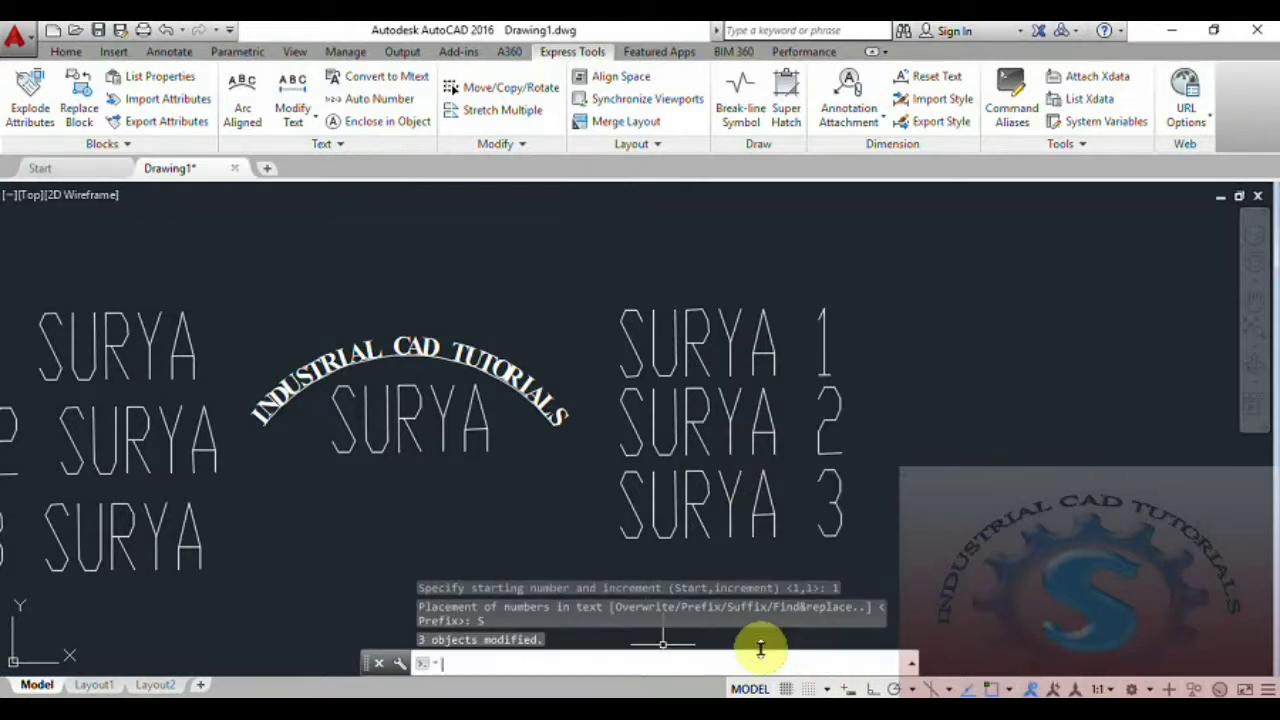
scroll(714, 400, "down", 2)
scroll(780, 440, "up", 2)
middle_click_drag(767, 440, 812, 478)
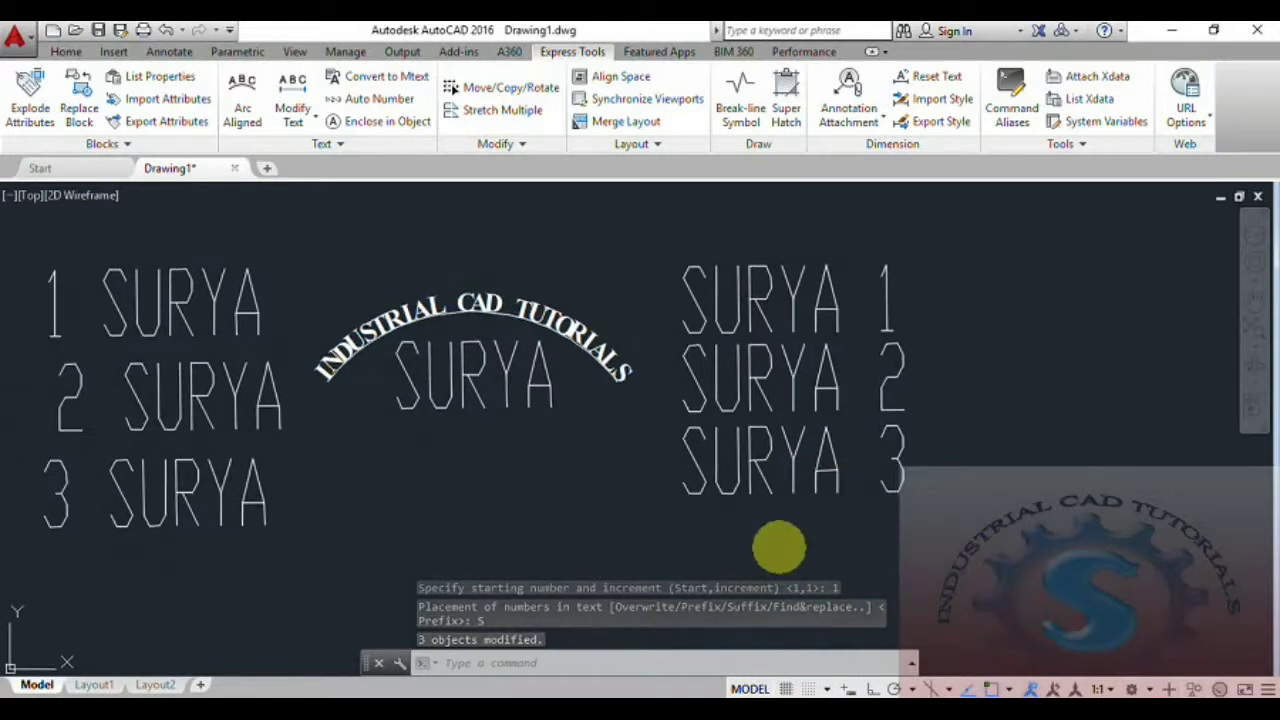
scroll(771, 514, "down", 2)
scroll(774, 516, "up", 2)
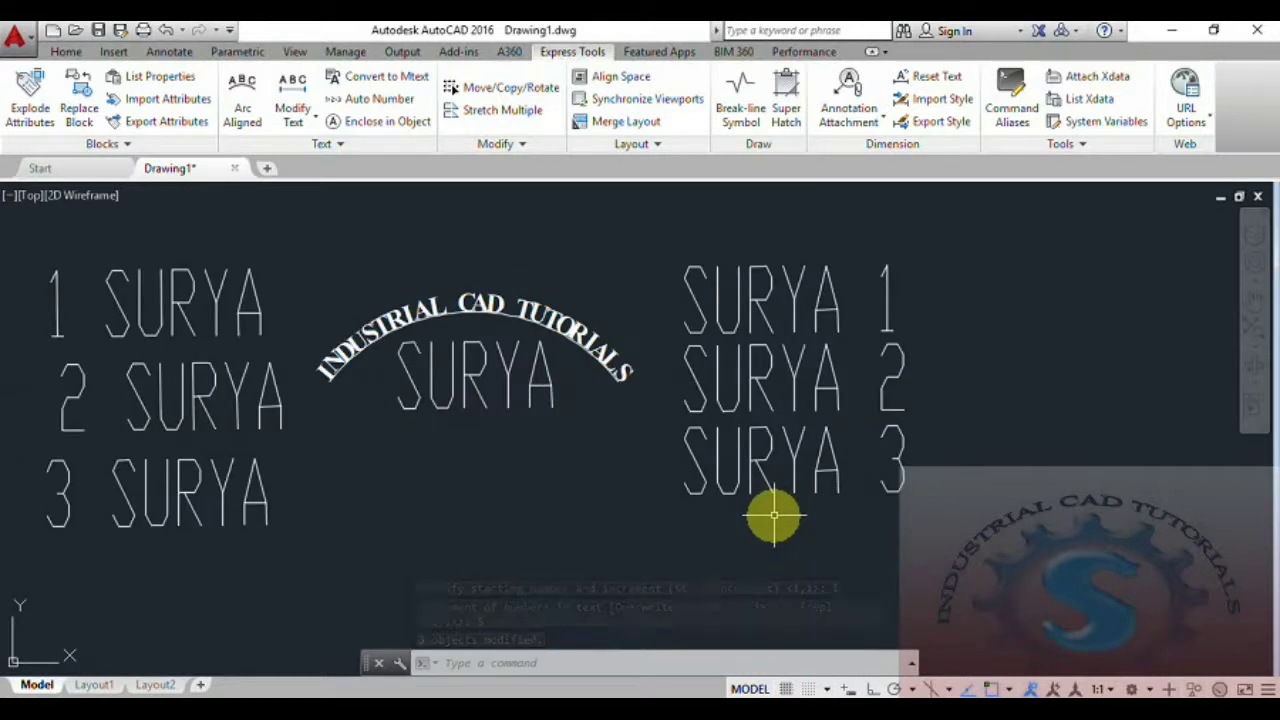
middle_click_drag(776, 513, 817, 510)
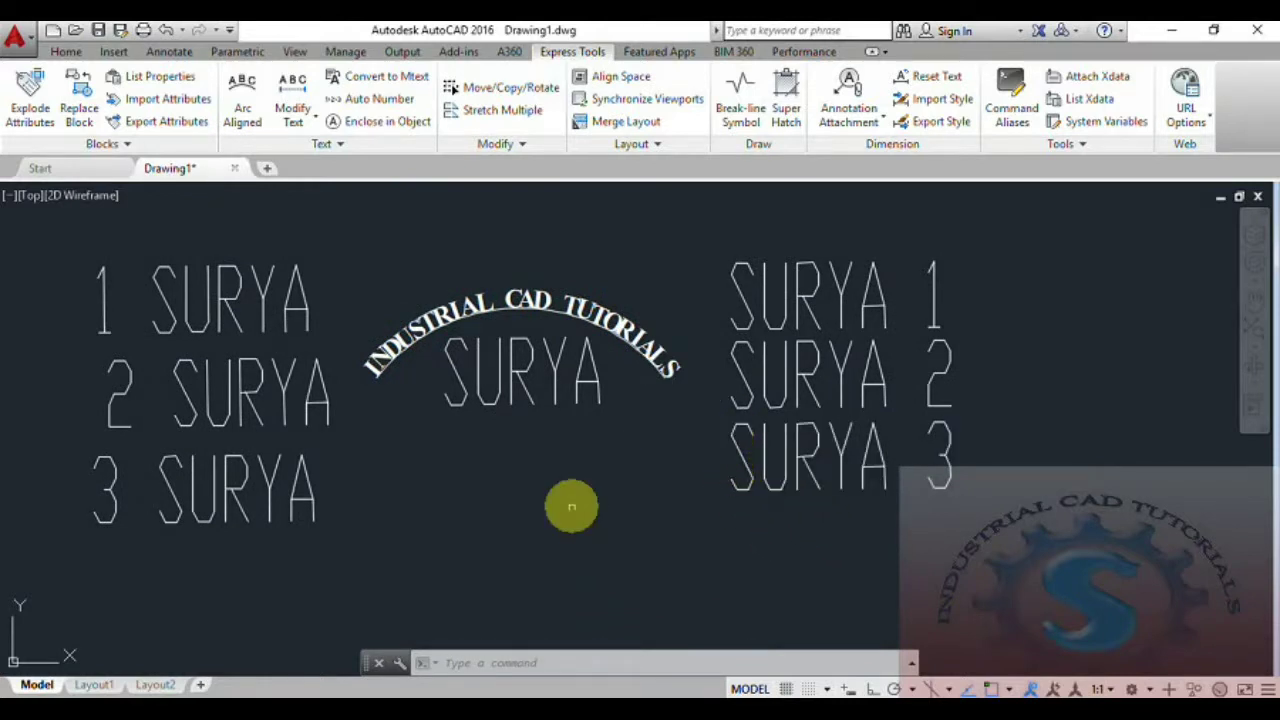
Turn on the drawing grid display and cancel the stray selection window.
key("F7")
left_click(494, 480)
key("Escape")
key("Escape")
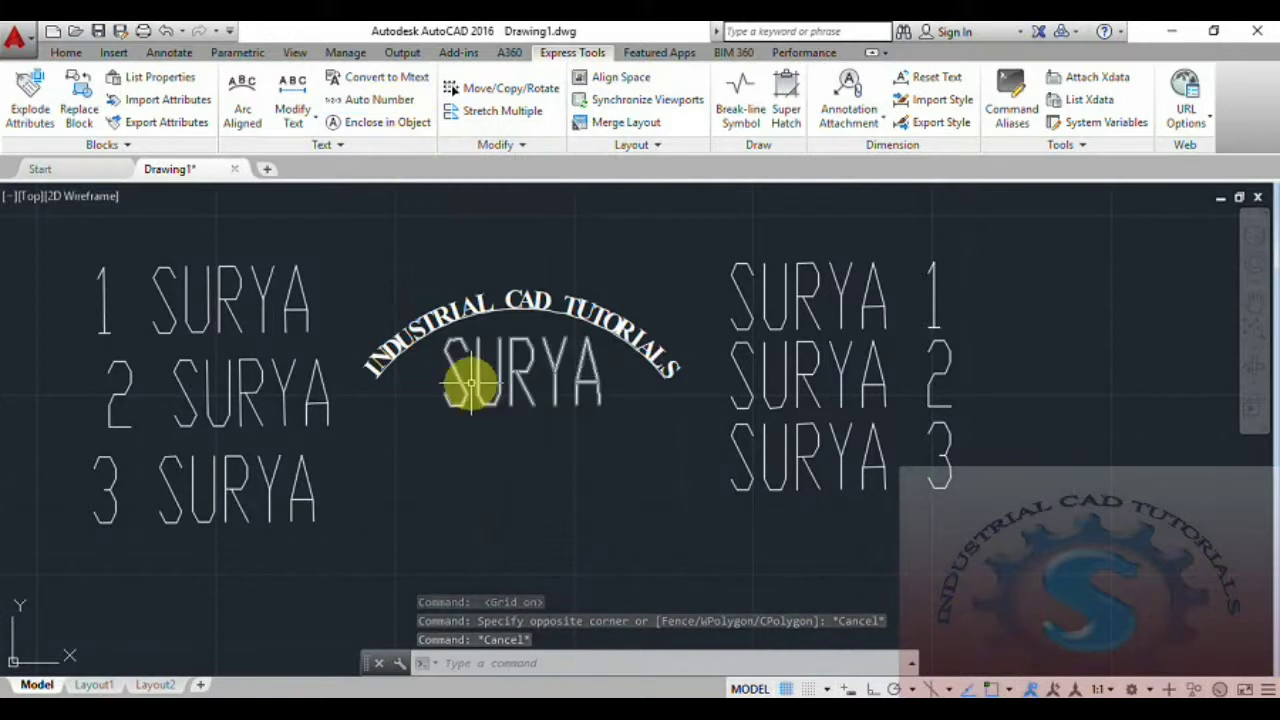
middle_click_drag(471, 380, 571, 366)
scroll(600, 466, "up", 3)
scroll(602, 450, "down", 3)
middle_click_drag(602, 450, 557, 477)
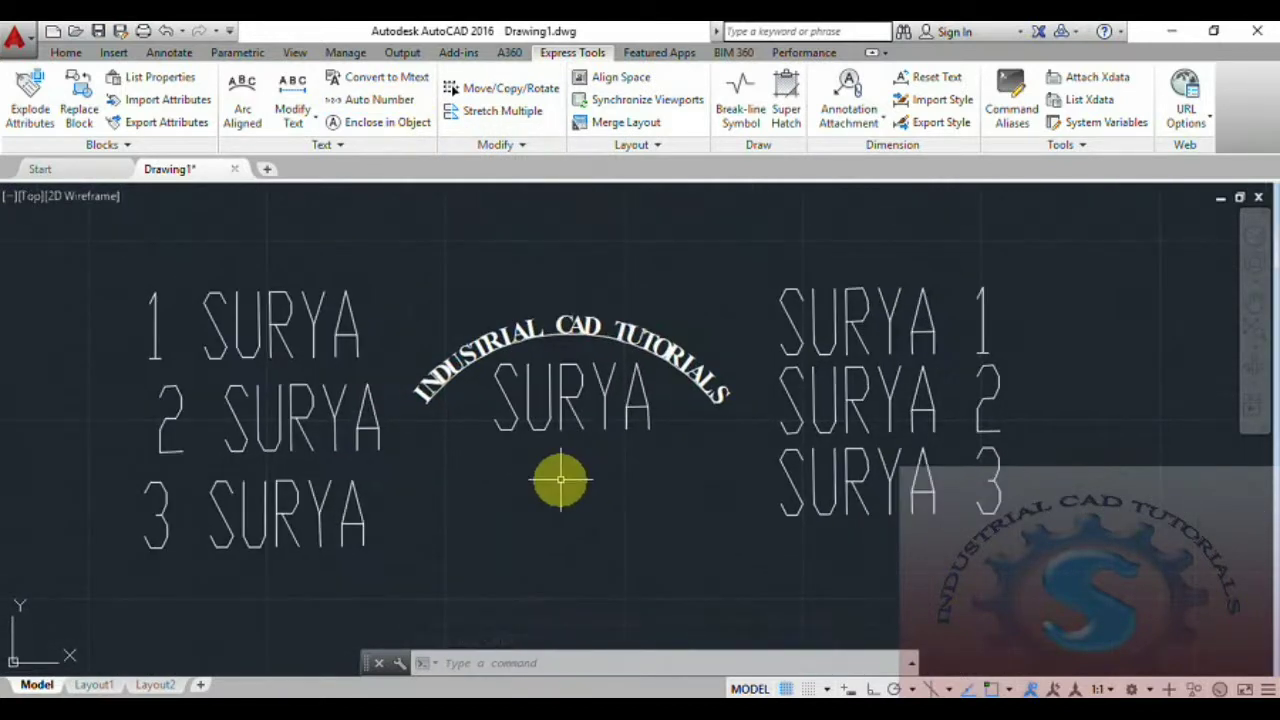
left_click(377, 134)
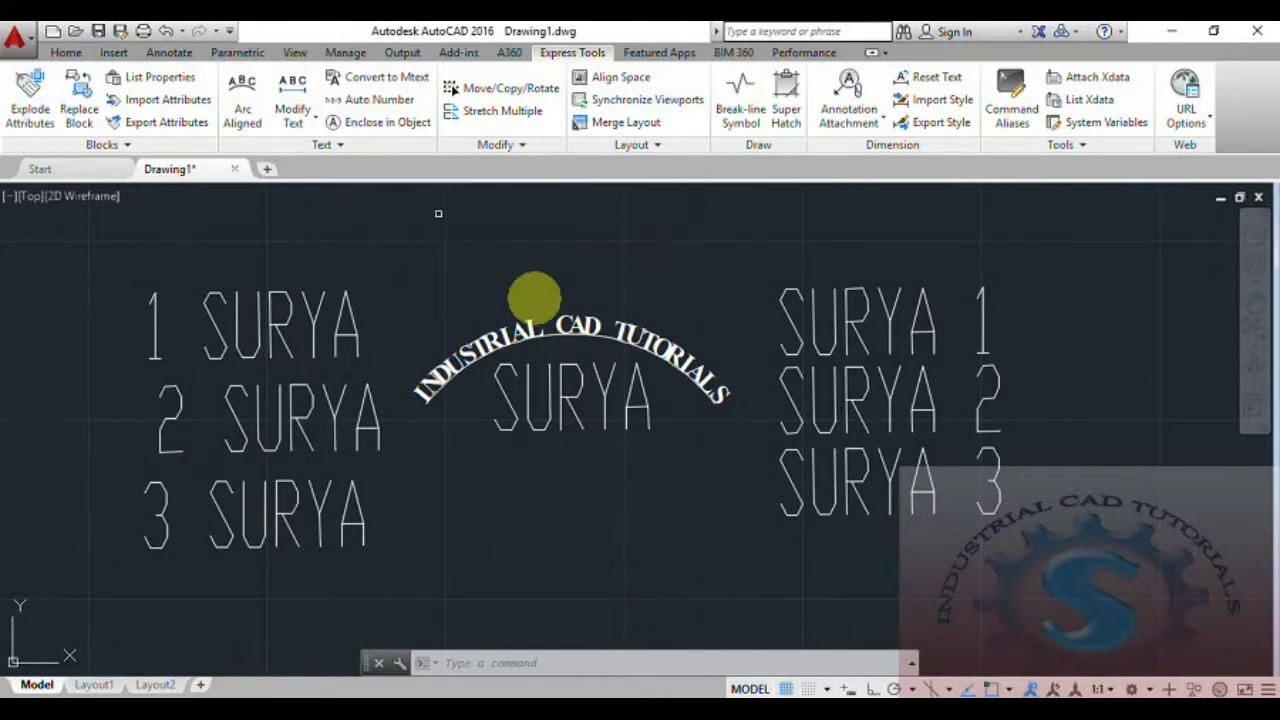
left_click(352, 125)
Erase the prefix-numbered texts and the suffix-numbered texts on both sides of the arc.
left_click(357, 543)
left_click(105, 232)
key("Delete")
left_click(1060, 520)
left_click(745, 215)
key("Delete")
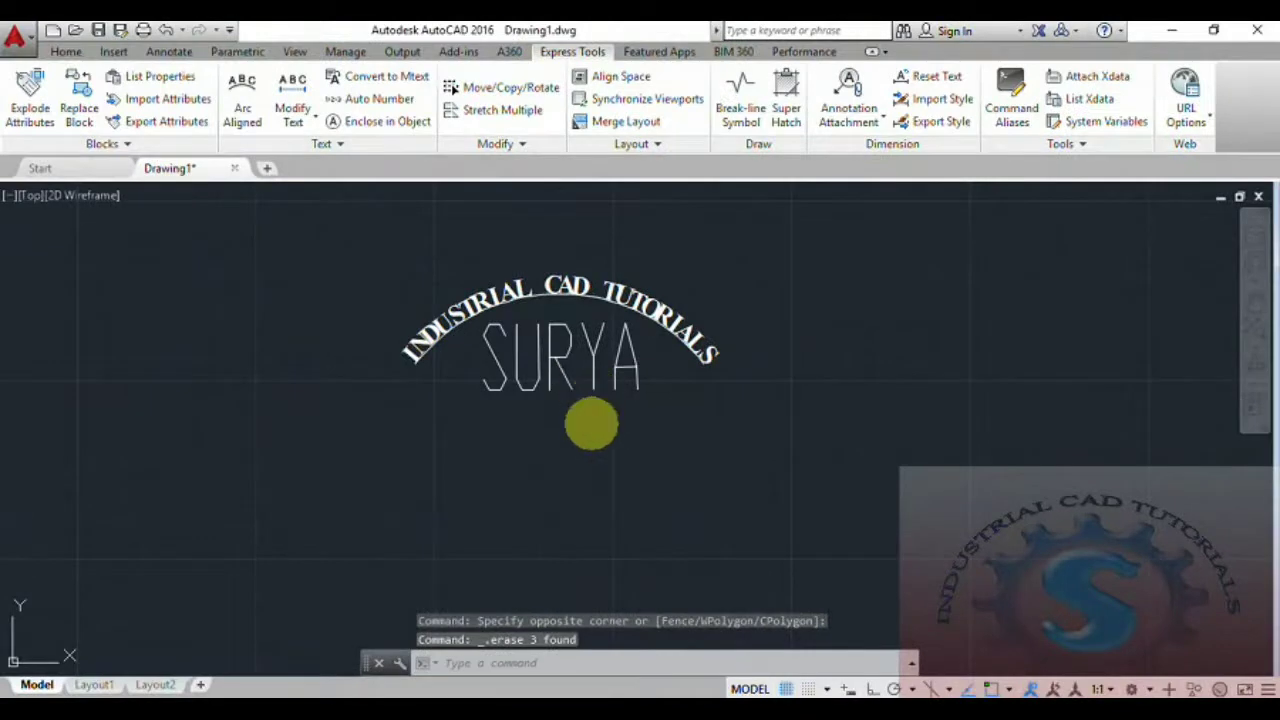
Undo the erasure of both numbered text stacks.
mouse_move(591, 424)
middle_mouse_down()
mouse_move(550, 507)
mouse_move(582, 478)
mouse_move(594, 429)
mouse_move(604, 472)
middle_mouse_up()
key("ctrl+z")
key("ctrl+z")
key("ctrl+z")
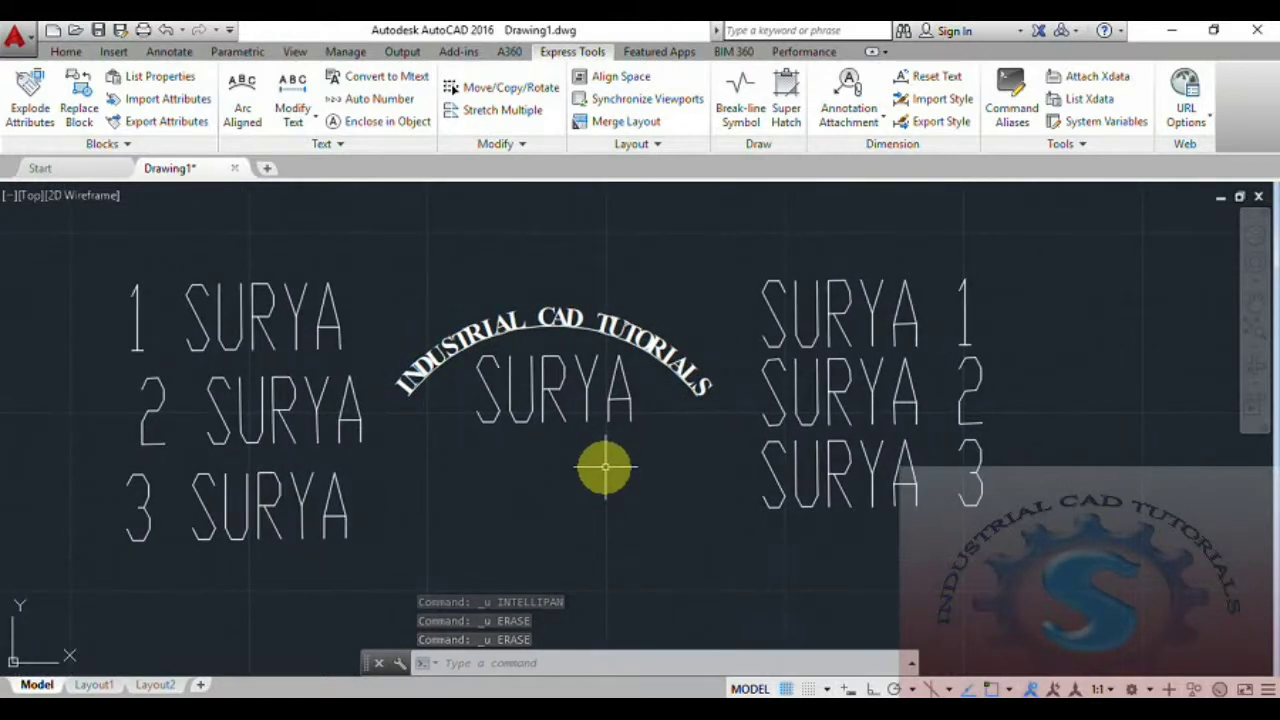
Enclose the single-line text beneath the arc in a circle of constant size, using an offset factor of 0.5.
left_click(386, 121)
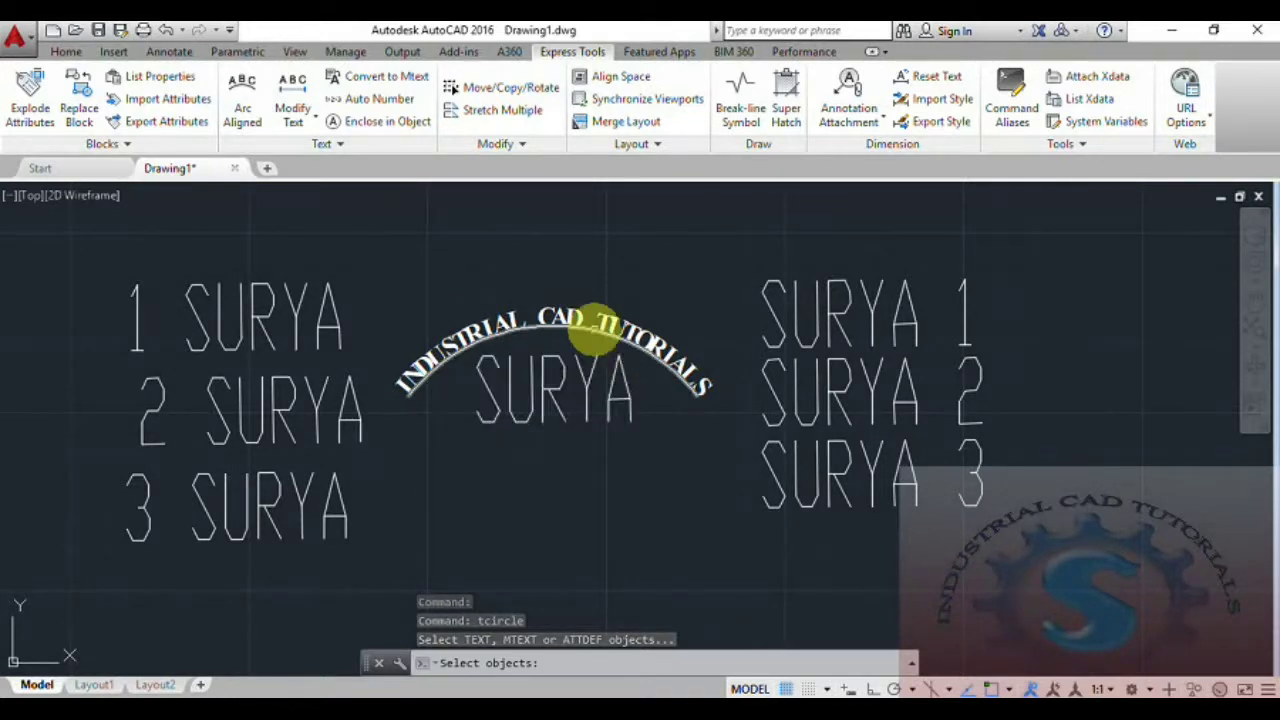
left_click(585, 381)
key("Return")
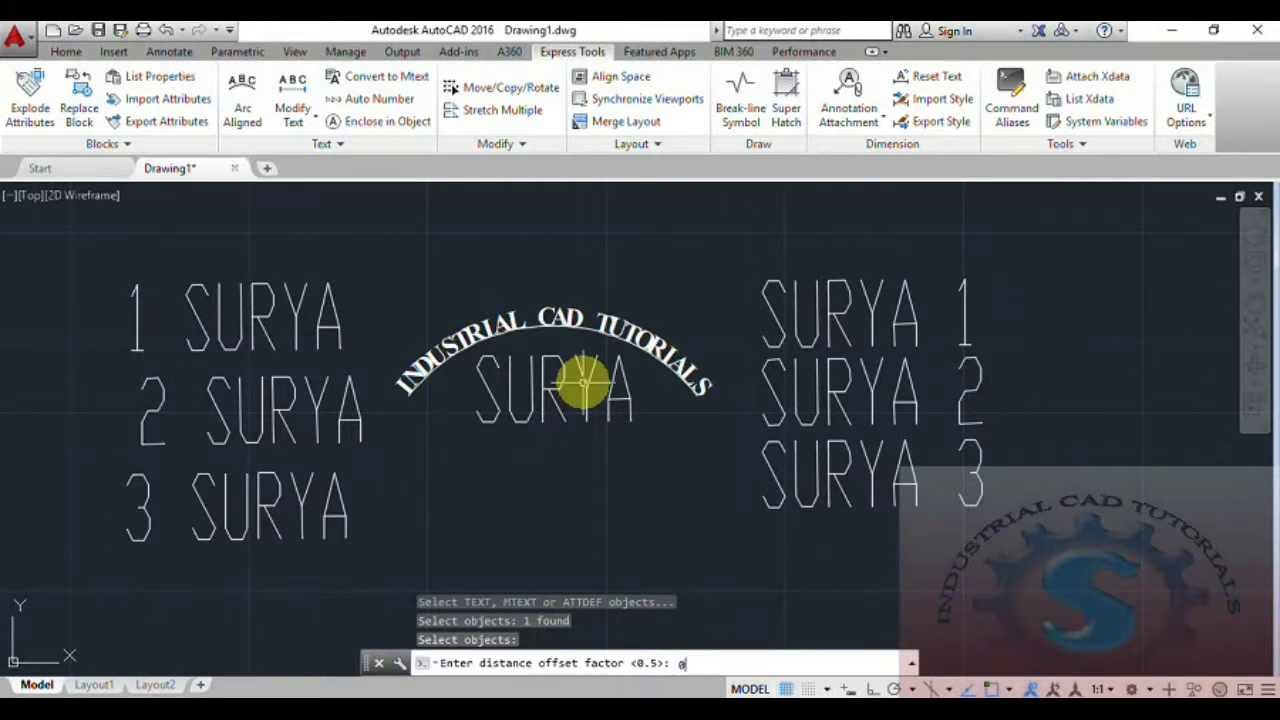
type("0.5")
key("Return")
left_click(580, 665)
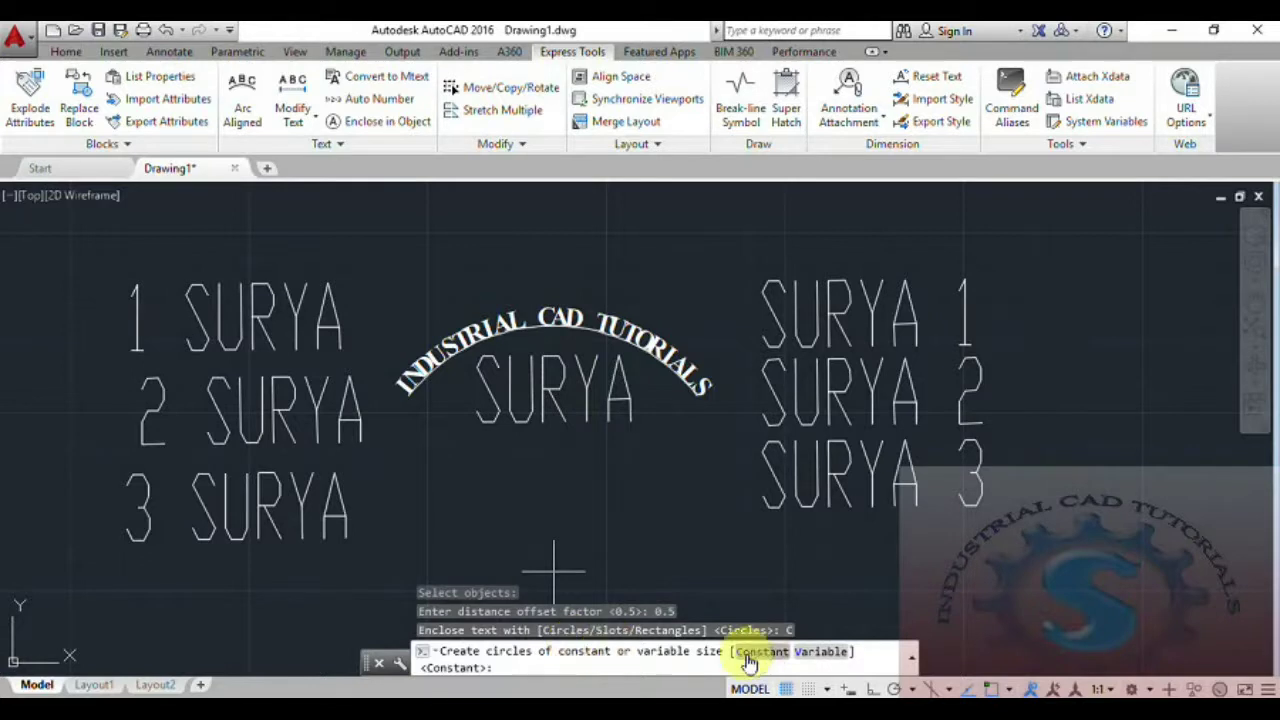
left_click(760, 651)
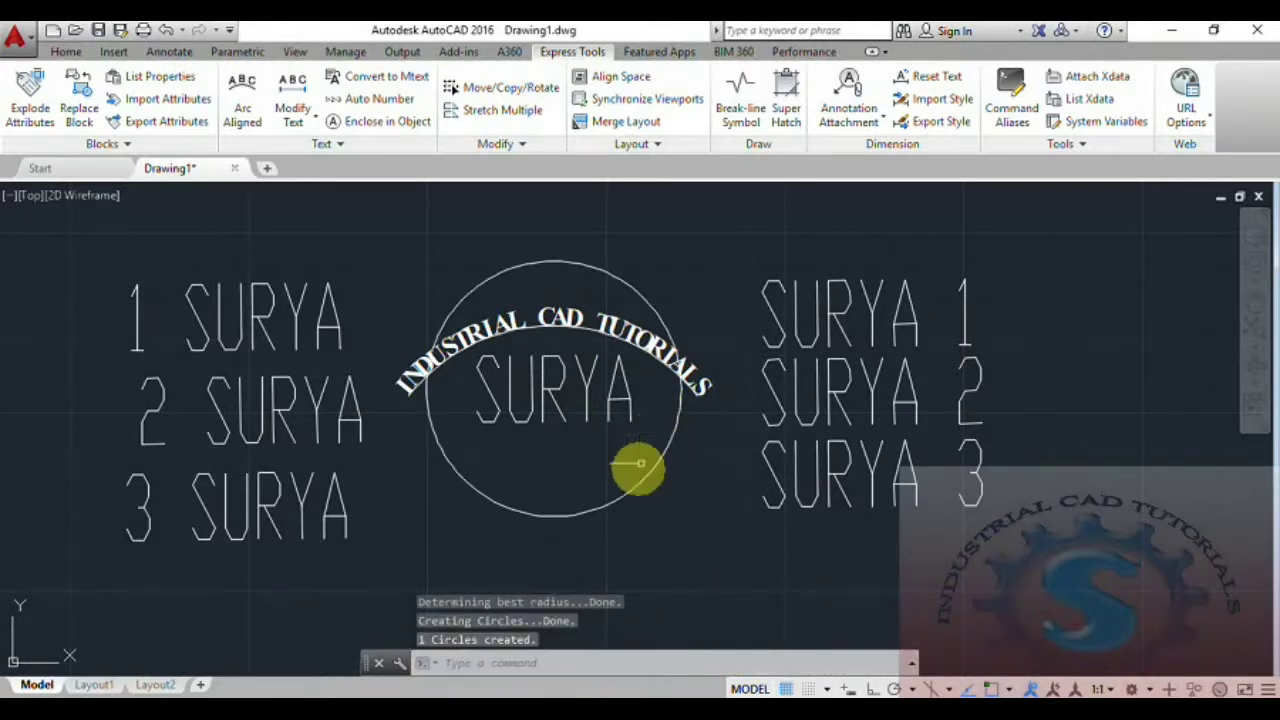
mouse_move(627, 507)
middle_mouse_down()
mouse_move(663, 537)
mouse_move(643, 580)
mouse_move(673, 627)
mouse_move(697, 580)
mouse_move(651, 557)
middle_mouse_up()
type("c")
type("p")
key("Return")
left_click(632, 522)
left_click(500, 423)
key("Return")
left_click(486, 451)
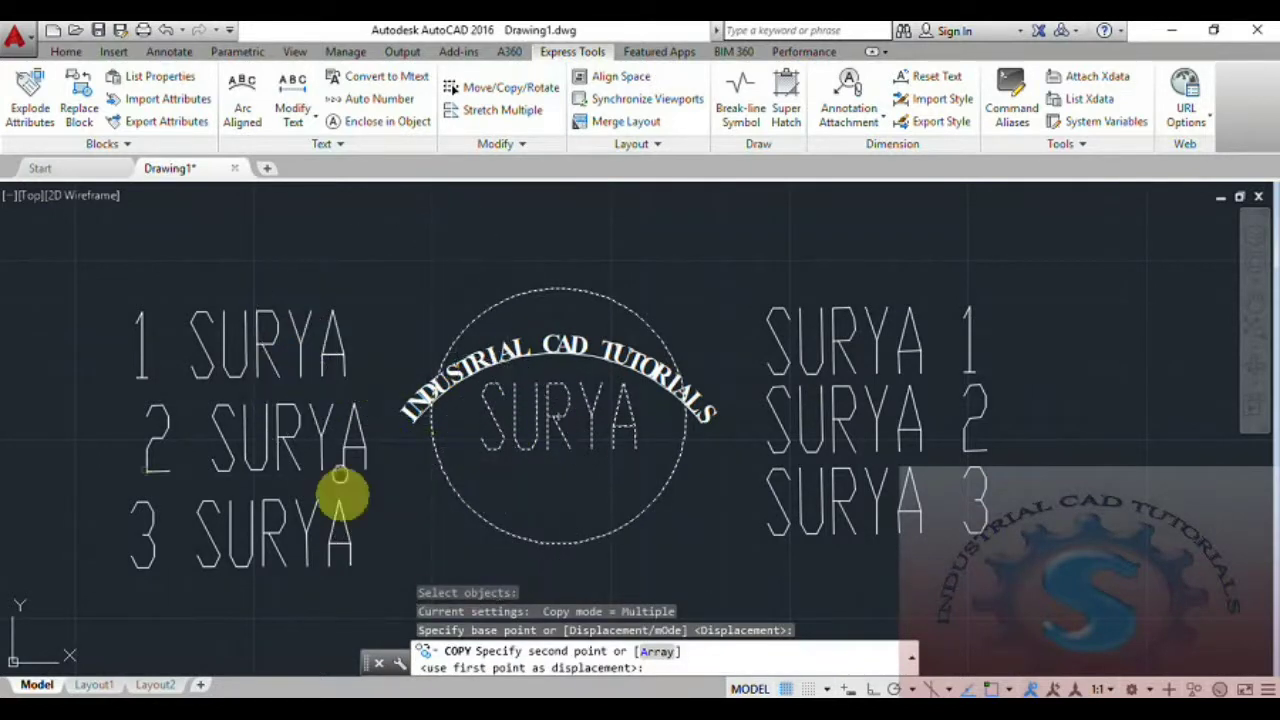
middle_click_drag(300, 400, 300, 500)
scroll(220, 415, "down", 2)
middle_click_drag(219, 432, 240, 400)
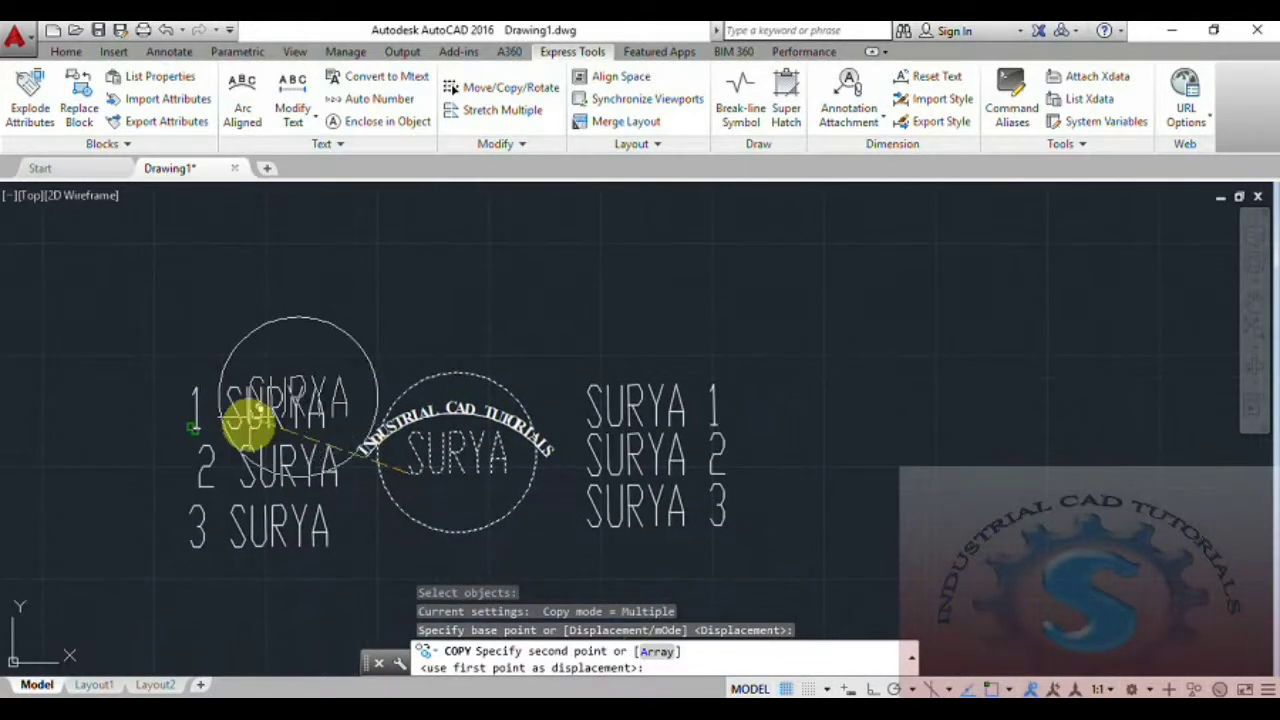
key("Escape")
Delete the two numbered text stacks beside the circled text.
left_click(320, 565)
left_click(155, 330)
key("Delete")
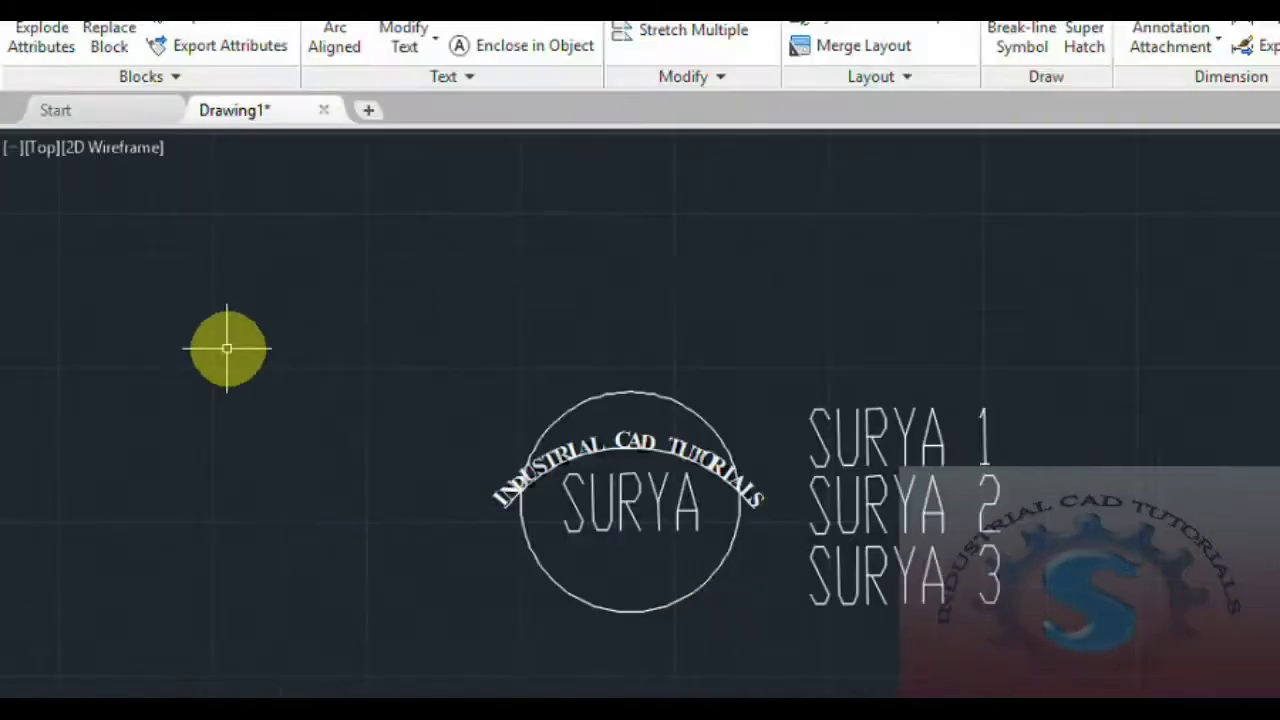
left_click(720, 510)
left_click(597, 332)
key("Delete")
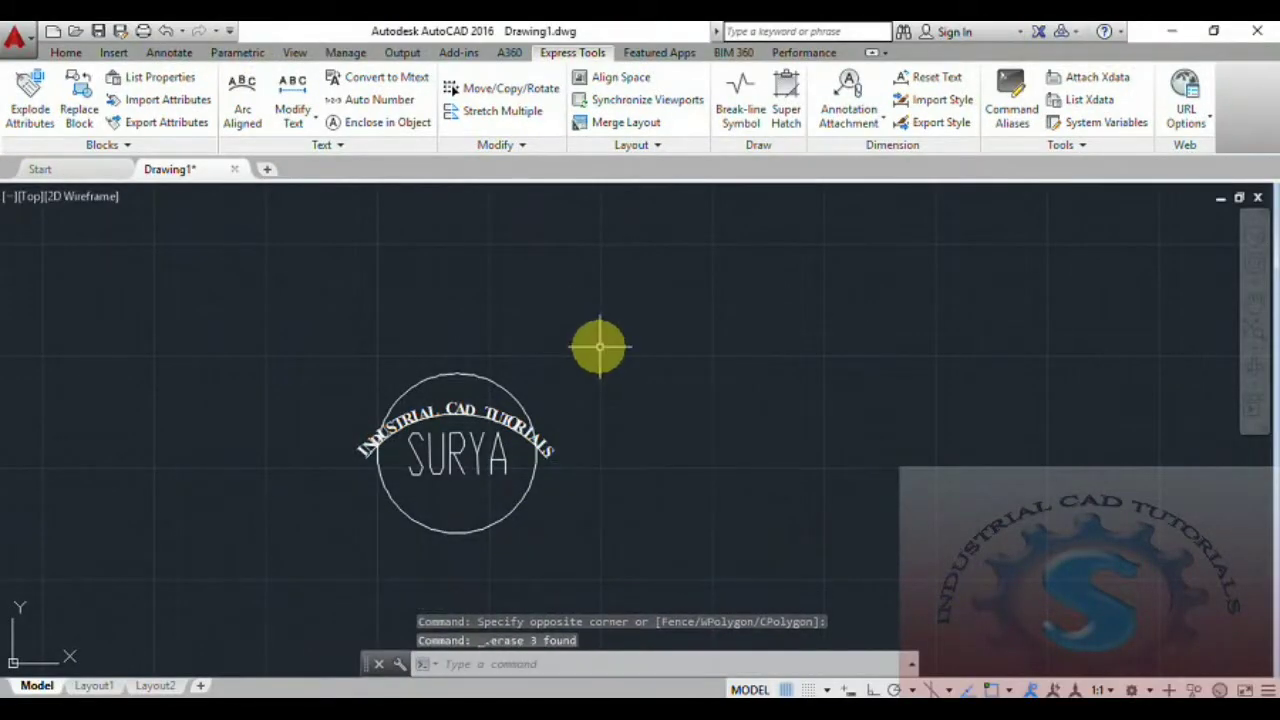
scroll(535, 350, "up", 2)
middle_click_drag(535, 350, 505, 372)
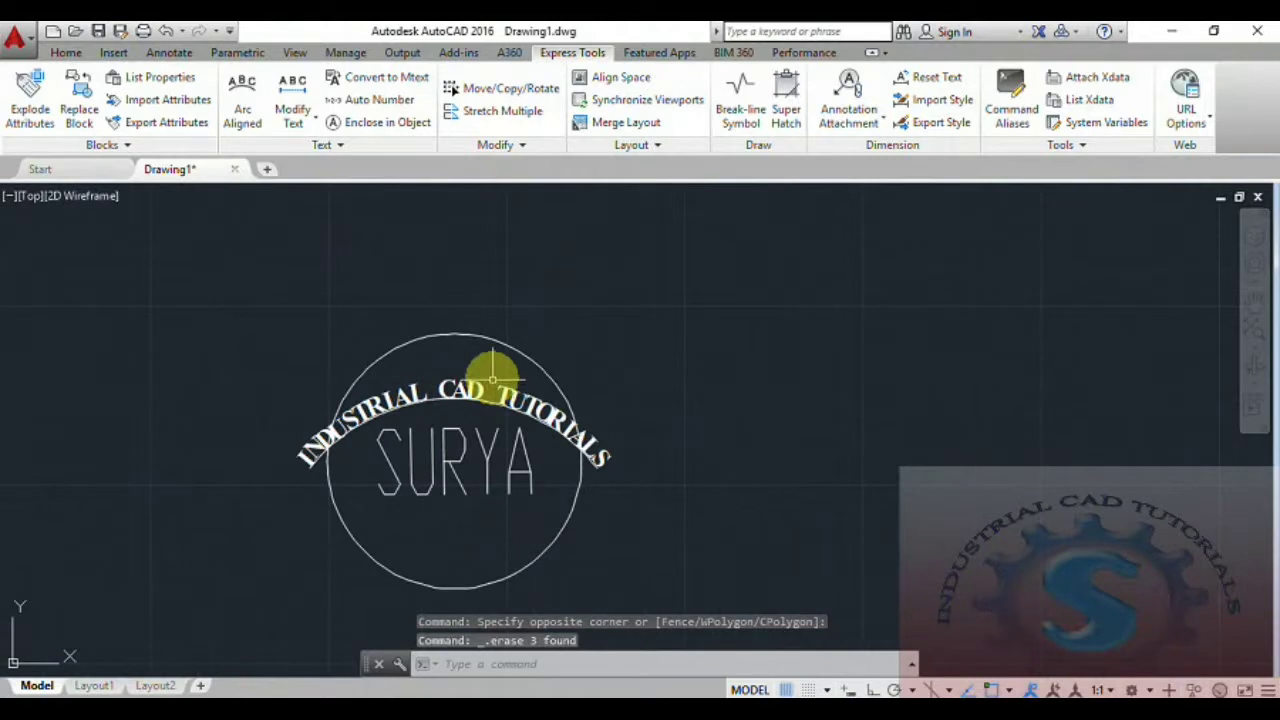
type("co")
key("Return")
left_click(503, 517)
left_click(408, 462)
key("Return")
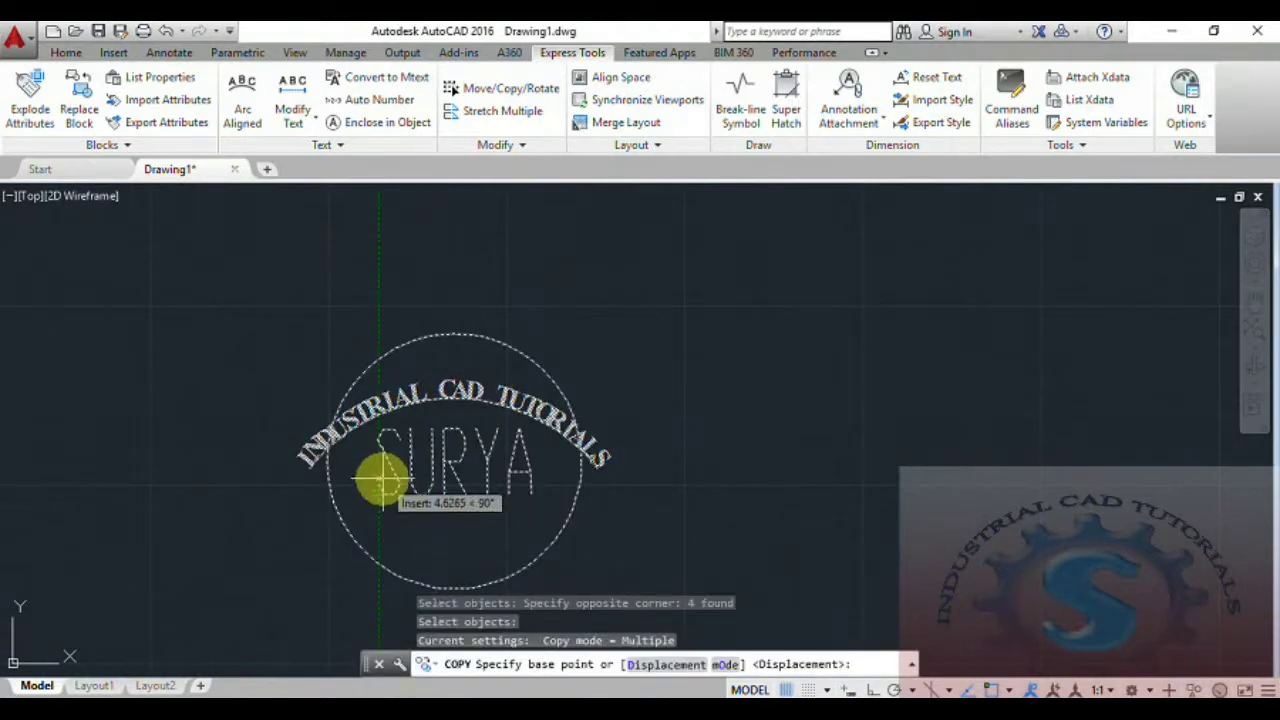
left_click(392, 470)
scroll(263, 466, "down", 3)
scroll(305, 460, "up", 3)
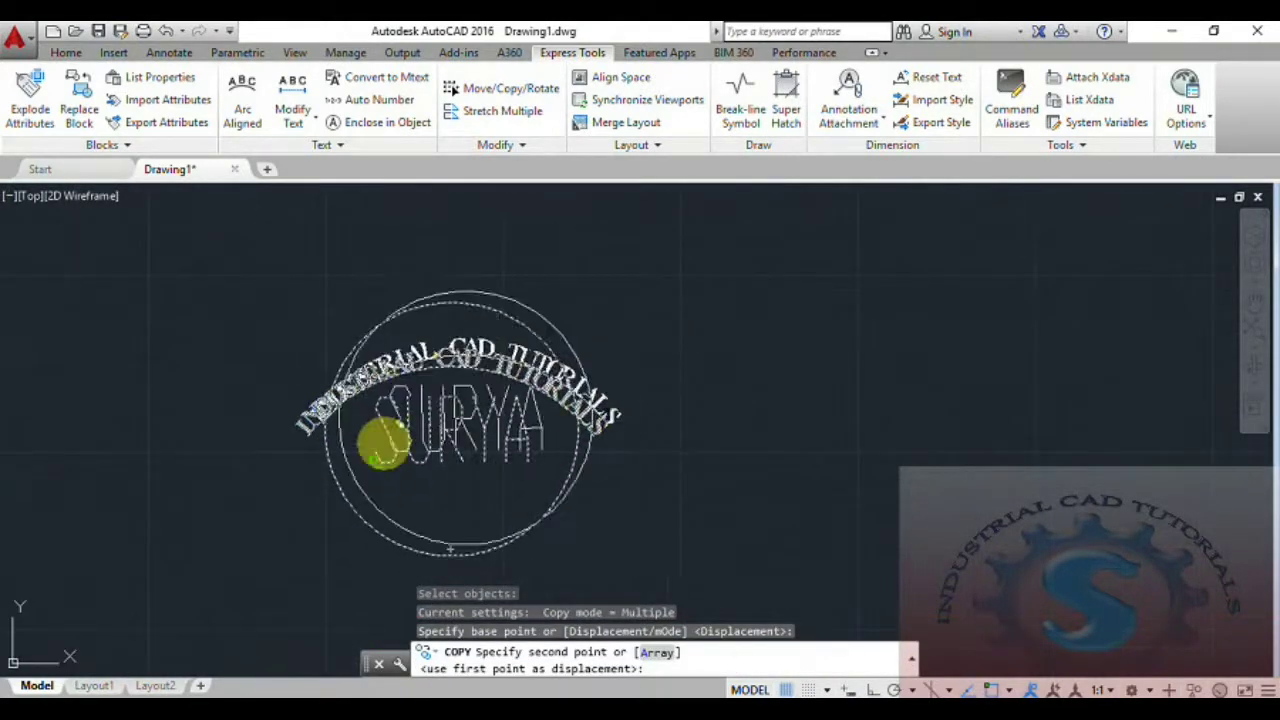
key("Escape")
Copy the central single-line text and its circle to both sides of the original and to its lower left.
scroll(540, 530, "up", 1)
type("co")
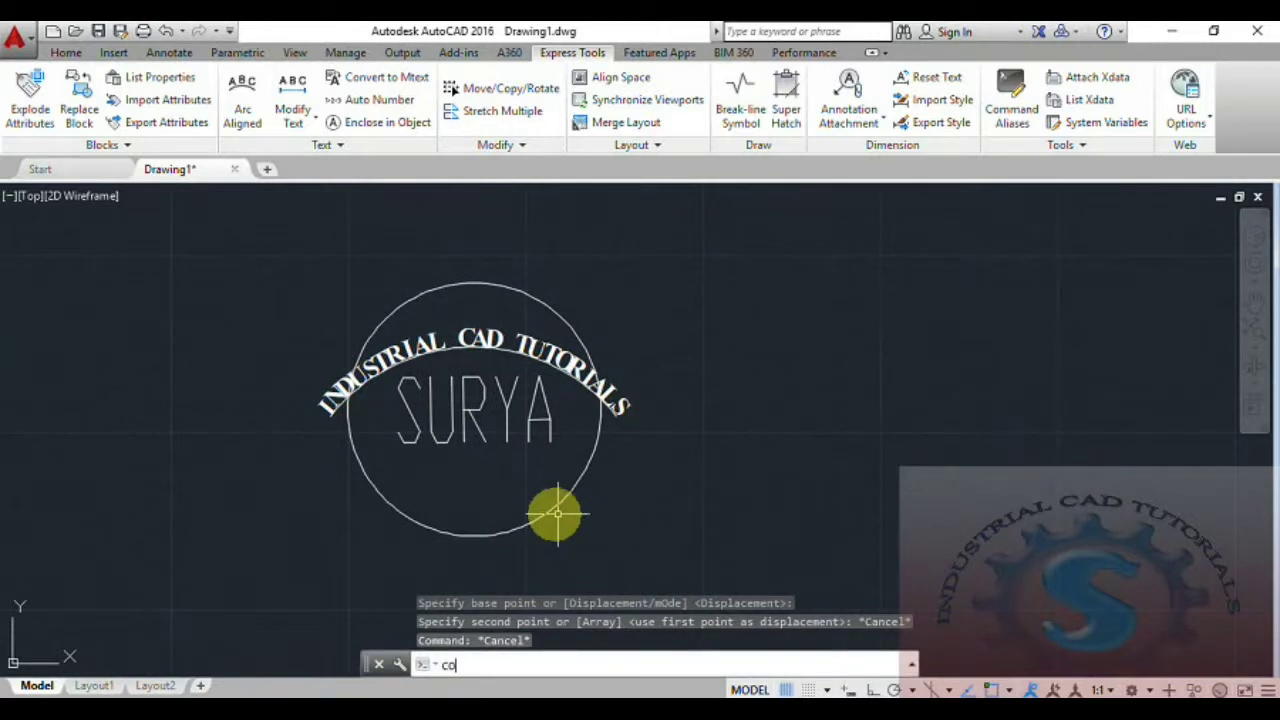
key("Return")
left_click(557, 513)
left_click(429, 409)
key("Return")
left_click(411, 434)
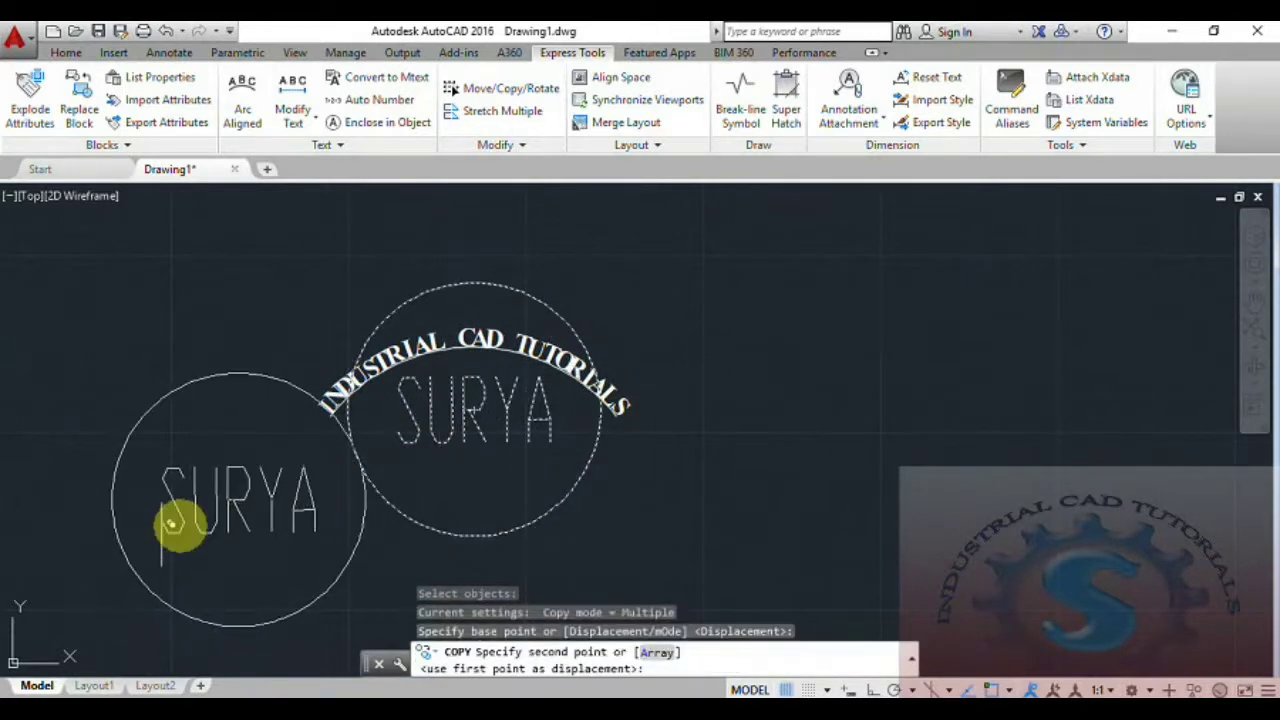
scroll(294, 491, "down", 2)
scroll(157, 429, "up", 2)
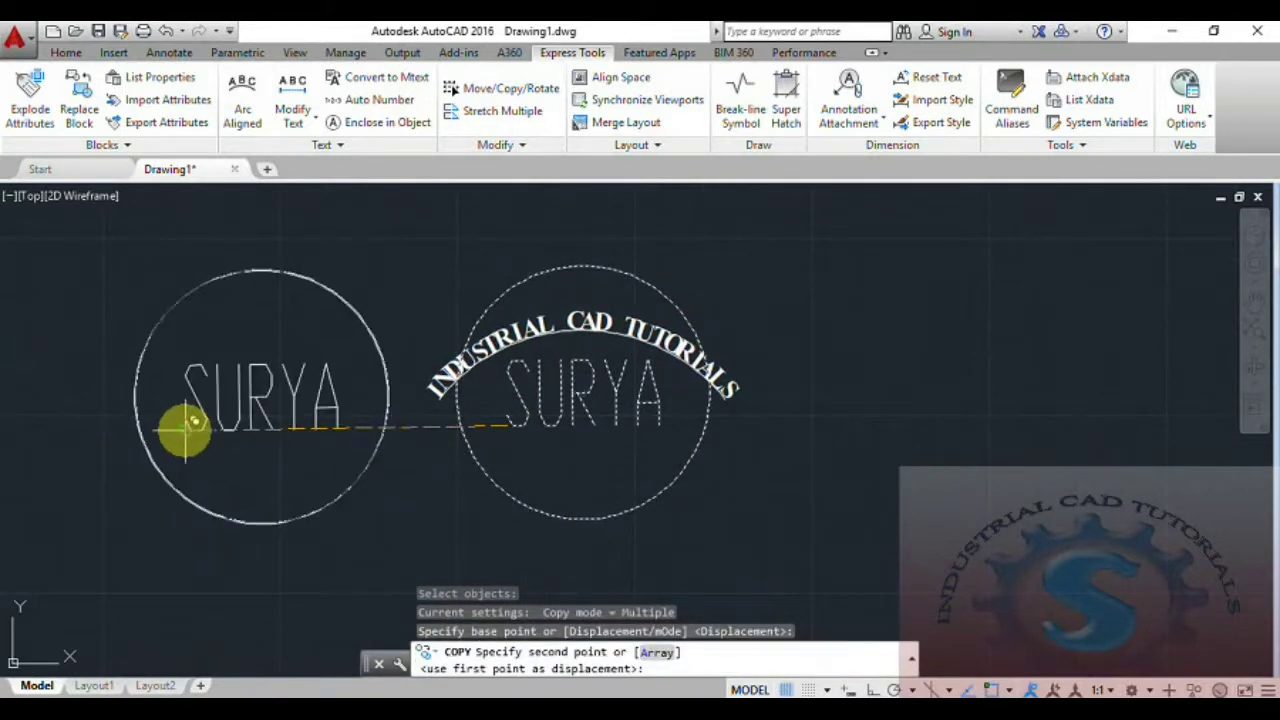
left_click(185, 430)
scroll(763, 485, "down", 2)
scroll(543, 543, "up", 2)
left_click(452, 542)
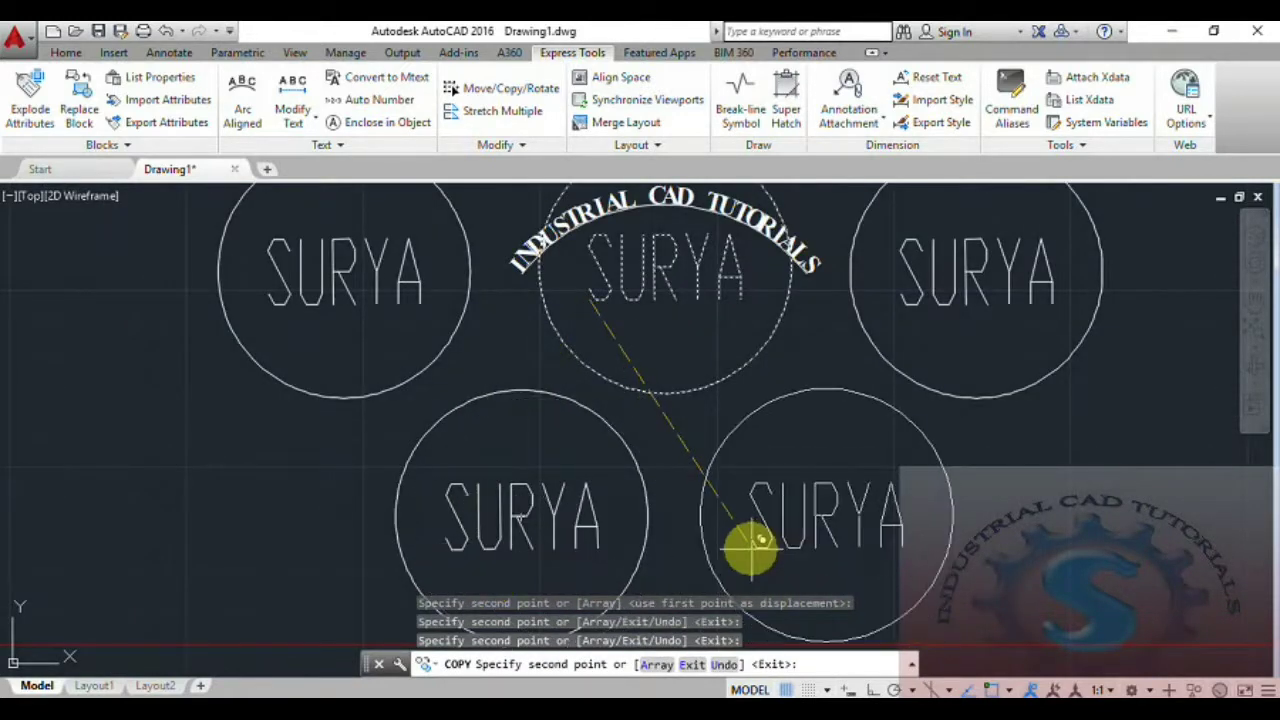
Place further copies of the circled text at the lower right, upper right and upper left of the original.
left_click(760, 552)
scroll(745, 500, "down", 2)
scroll(720, 430, "up", 2)
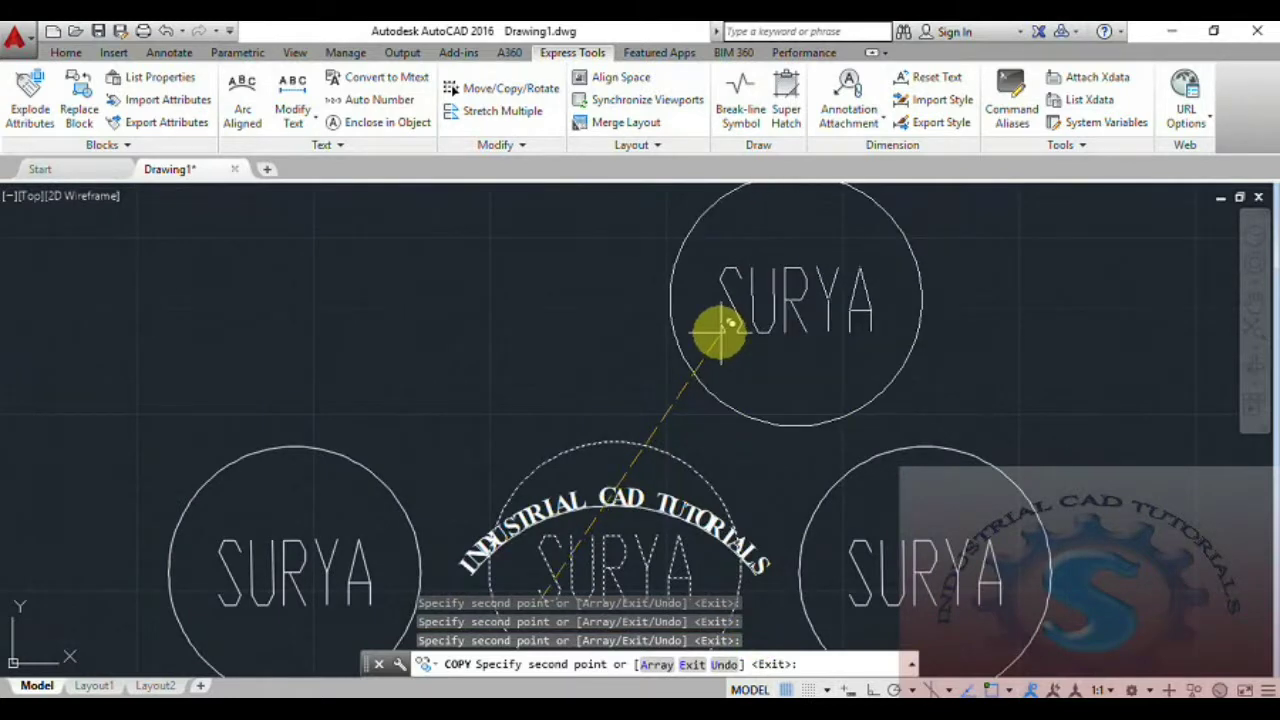
left_click(718, 330)
left_click(400, 310)
scroll(515, 430, "down", 4)
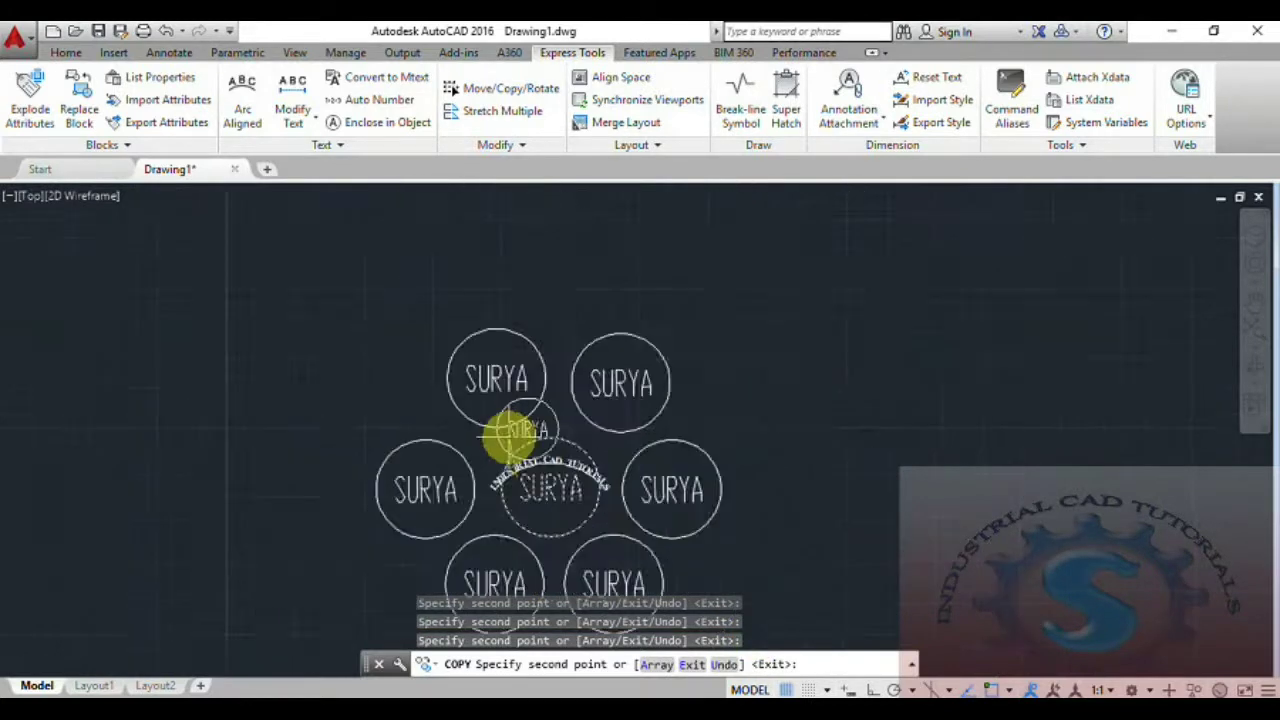
key("Escape")
Delete the circle around the central text beneath the arc-aligned text.
scroll(520, 460, "down", 2)
scroll(526, 480, "up", 5)
scroll(586, 569, "down", 1)
scroll(598, 518, "up", 2)
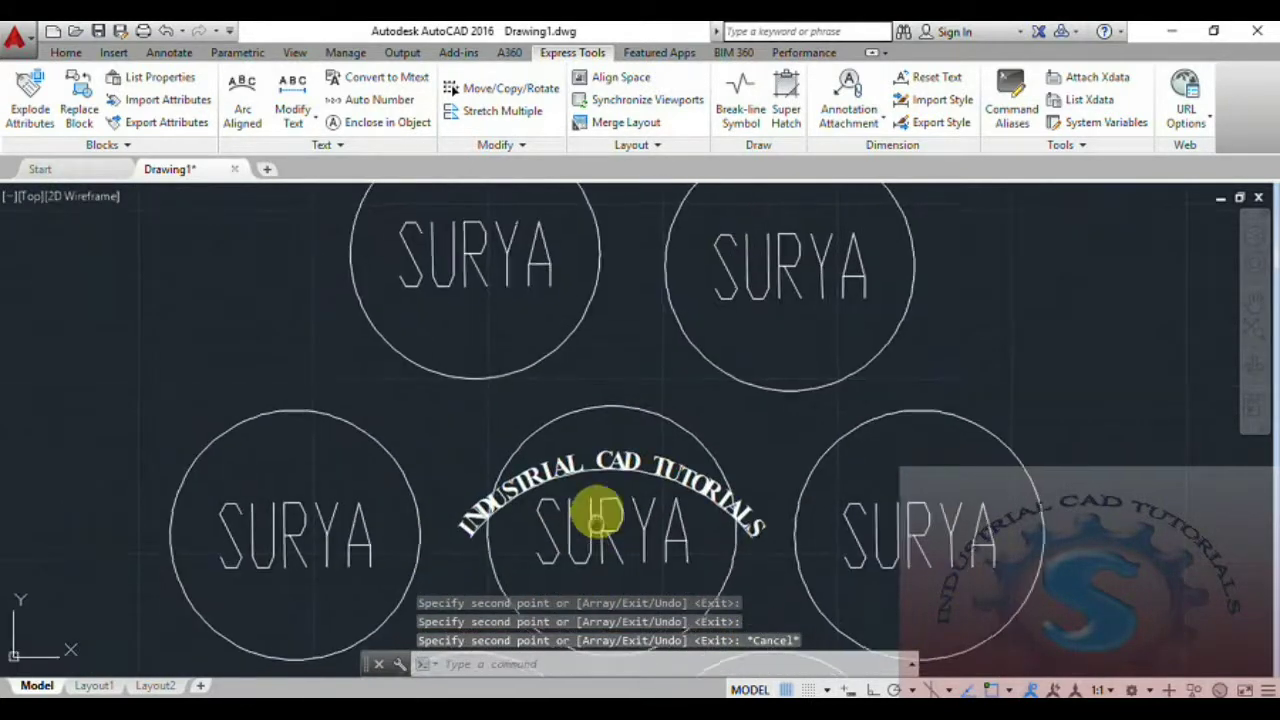
middle_click_drag(597, 517, 607, 452)
left_click(650, 342)
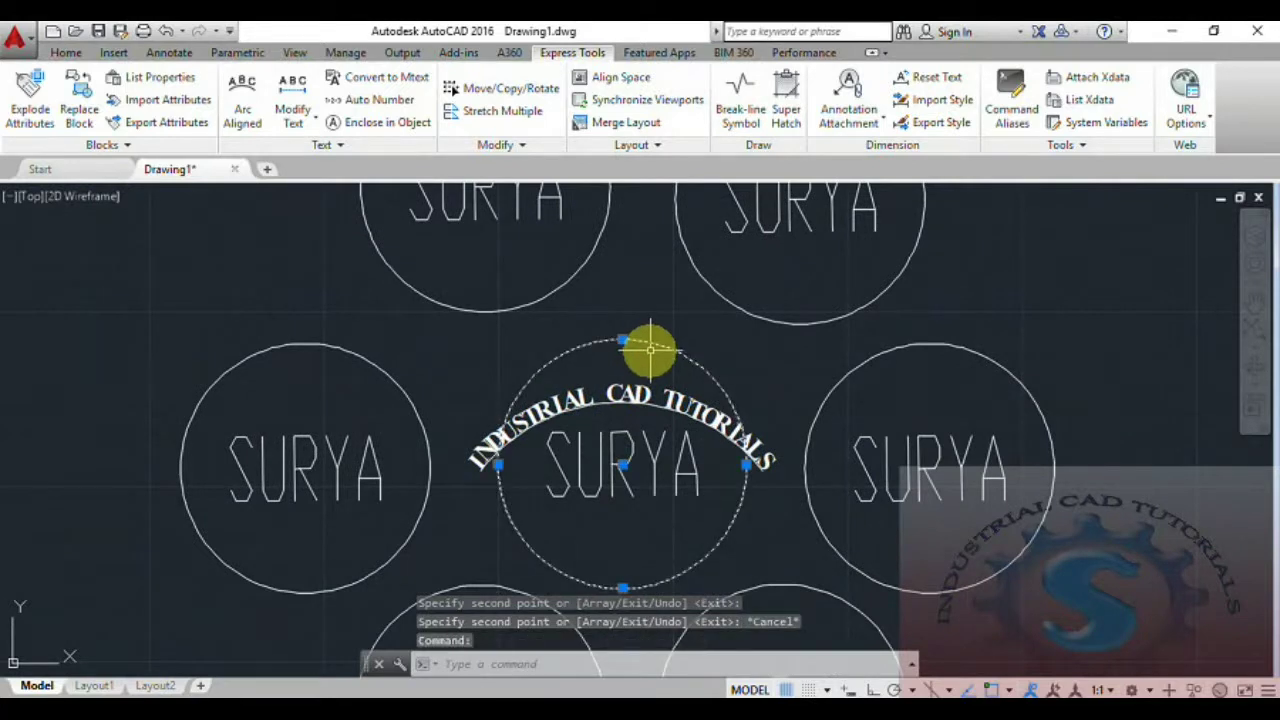
key("Delete")
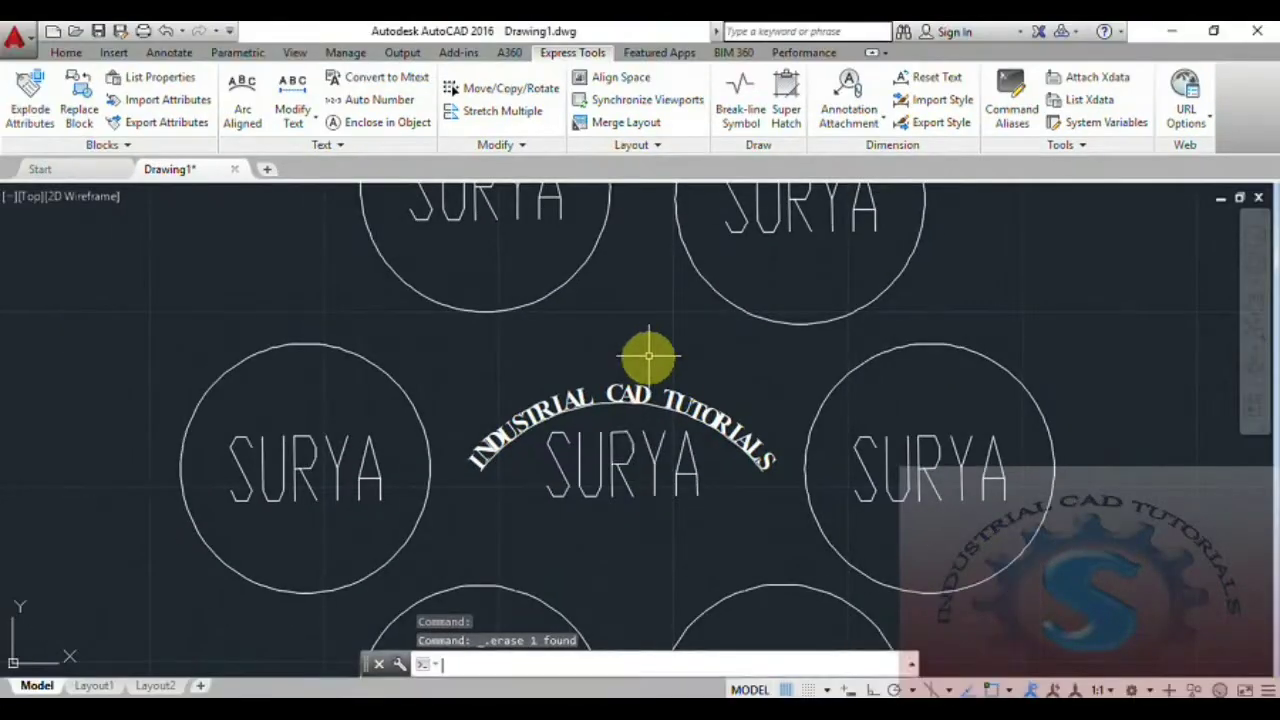
Apply a Text Mask to the text inside the circle on the right of the arc-aligned text.
scroll(600, 597, "down", 5)
scroll(688, 691, "up", 4)
scroll(660, 465, "down", 3)
scroll(648, 475, "up", 3)
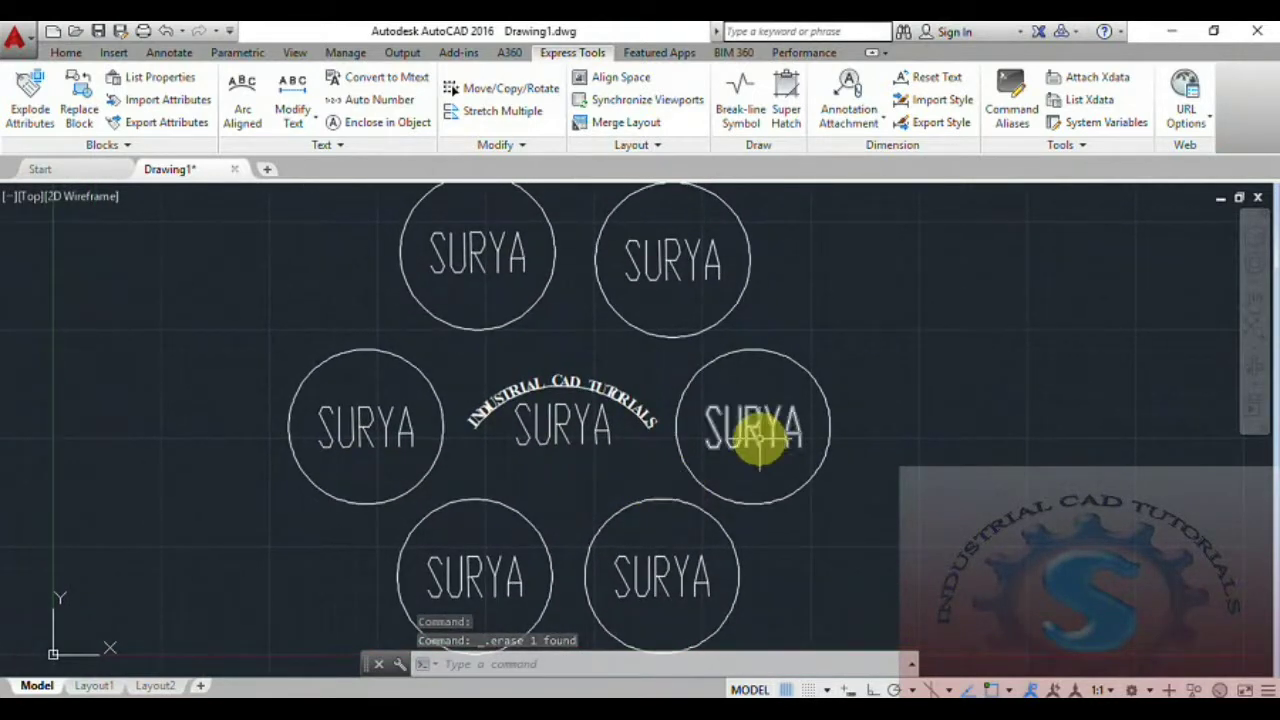
left_click(337, 148)
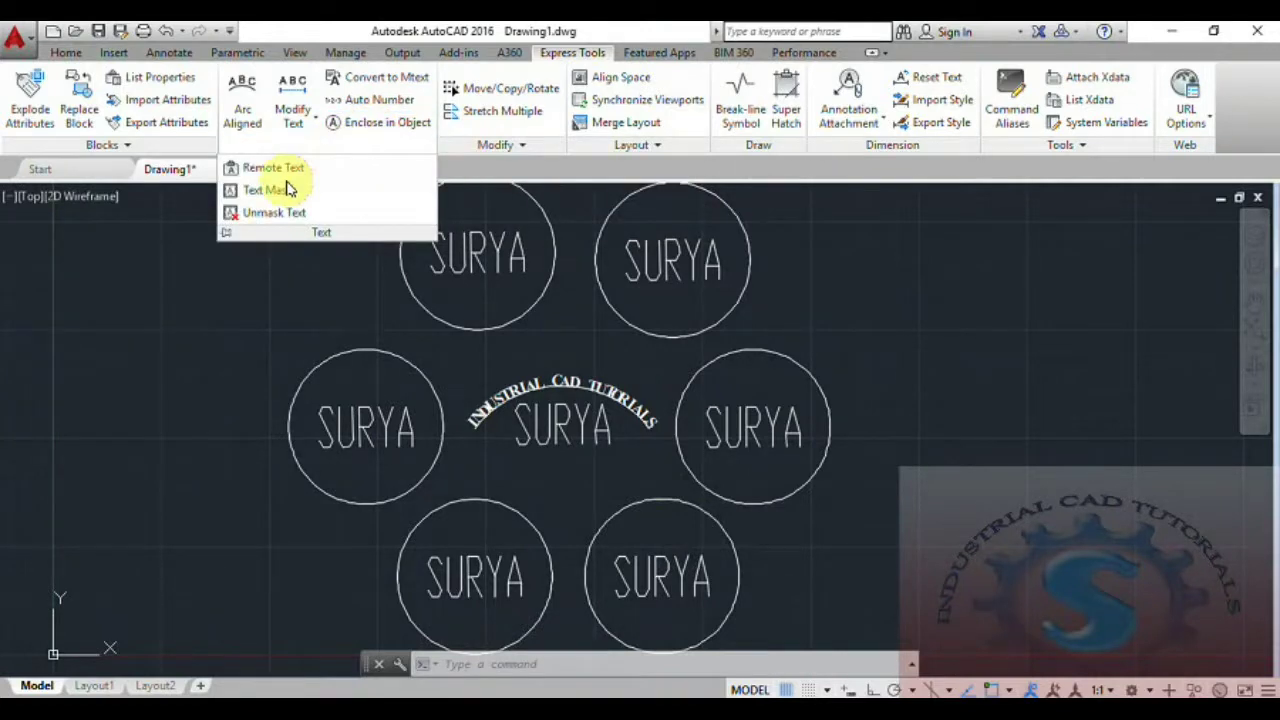
left_click(255, 190)
left_click(740, 430)
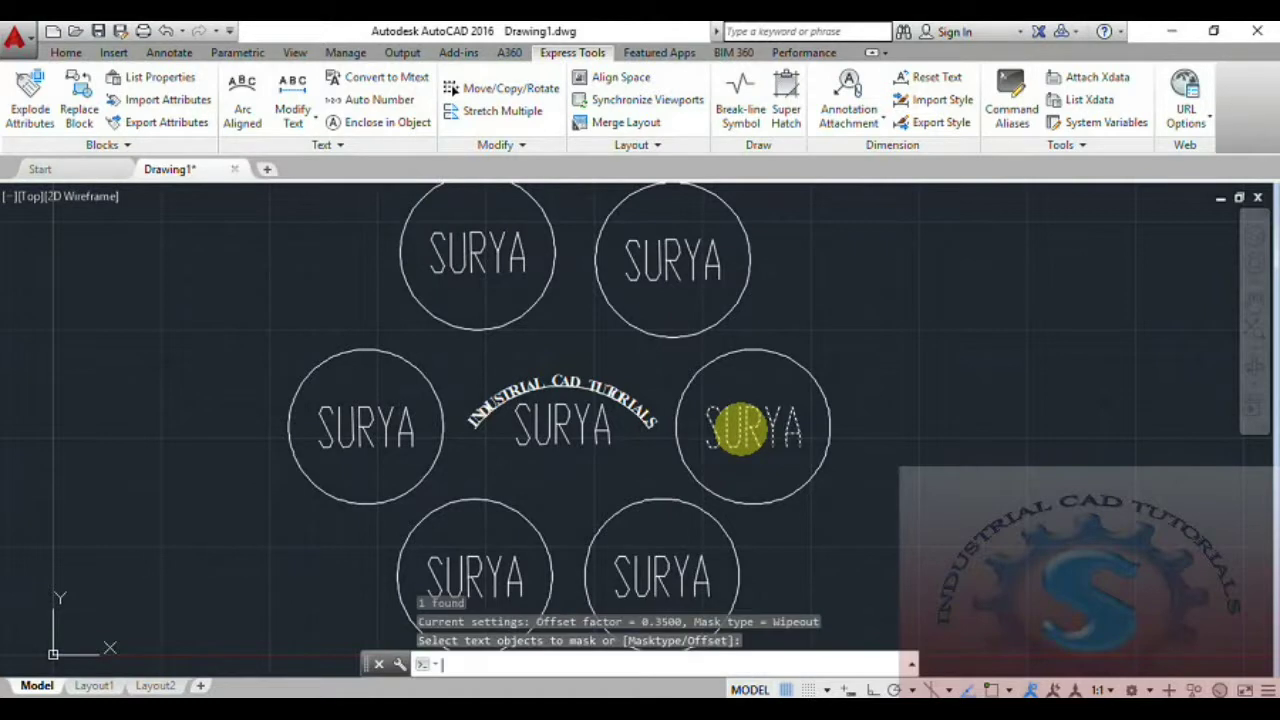
key("Return")
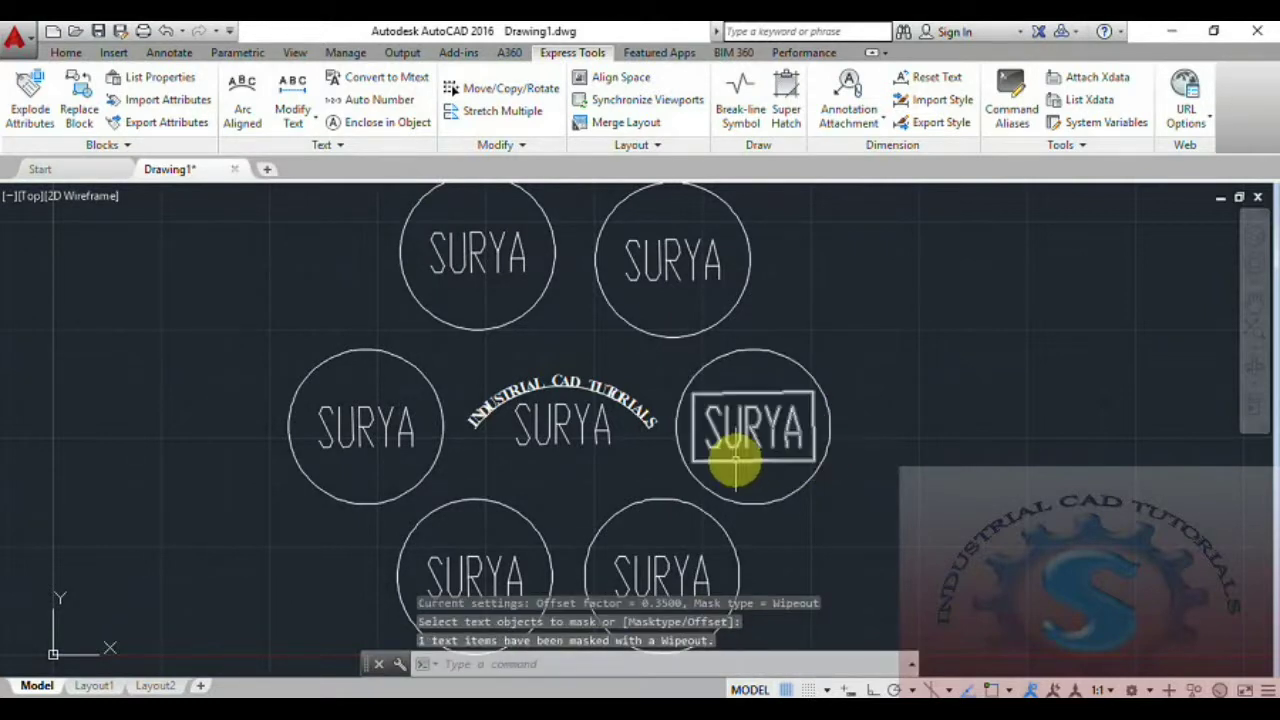
middle_click_drag(760, 465, 766, 459)
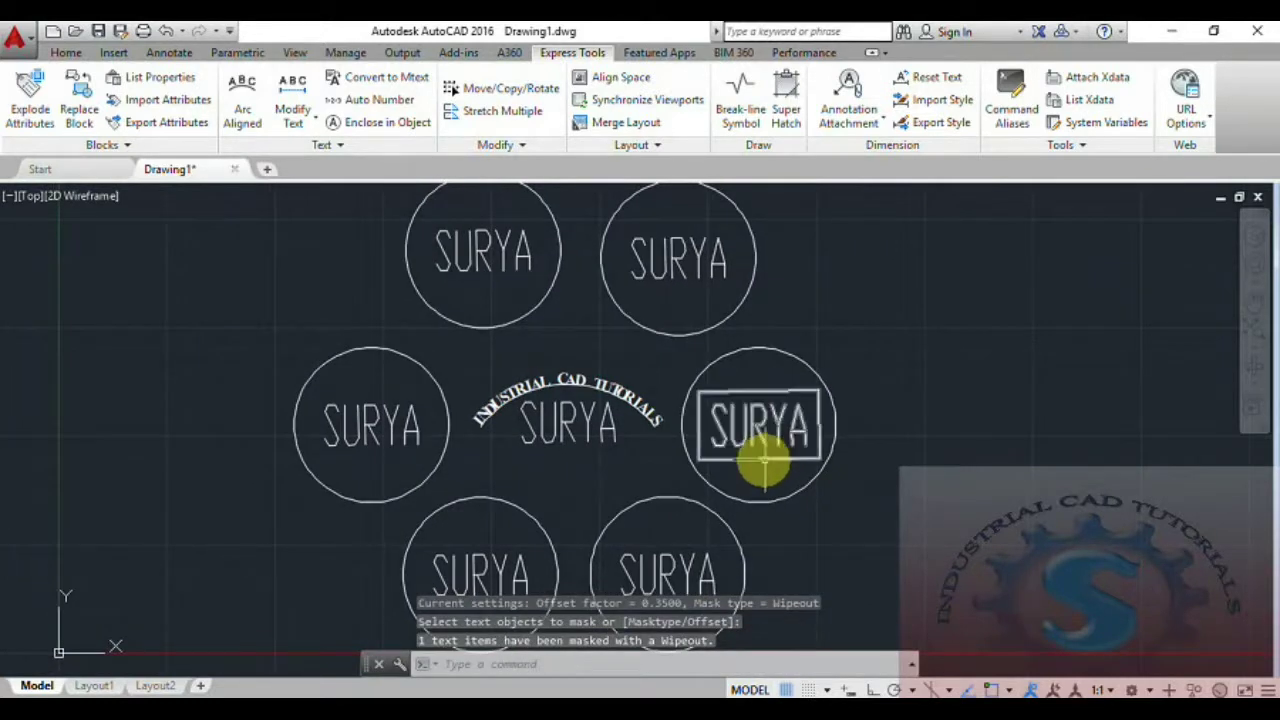
scroll(742, 427, "up", 4)
scroll(742, 427, "up", 2)
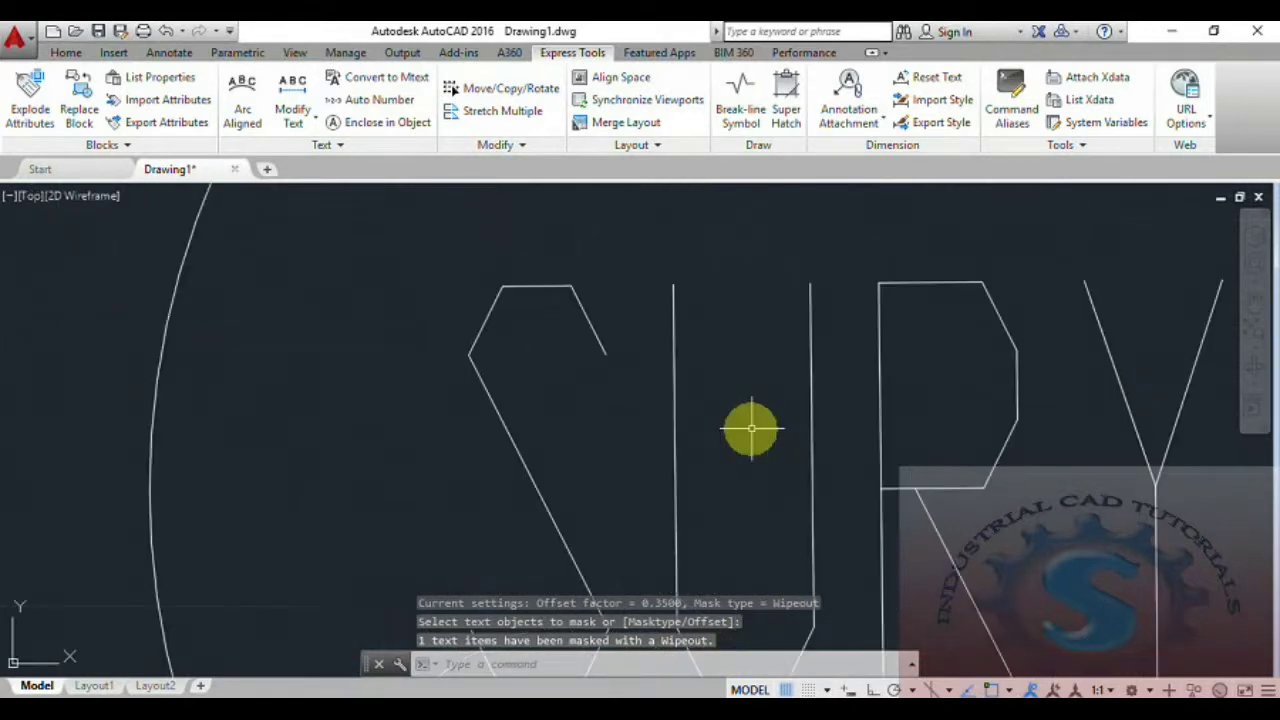
scroll(749, 429, "down", 6)
Remove the mask from the text in the circle right of the arc with Unmask Text.
left_click(328, 146)
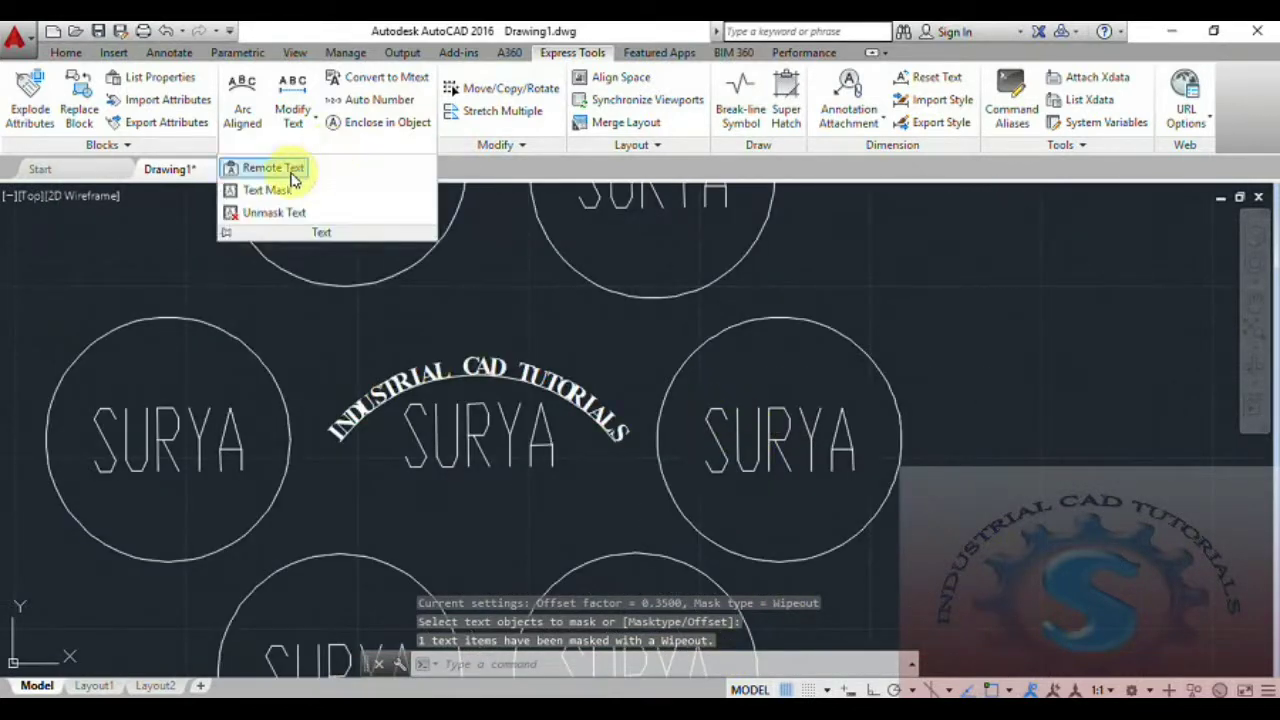
left_click(270, 213)
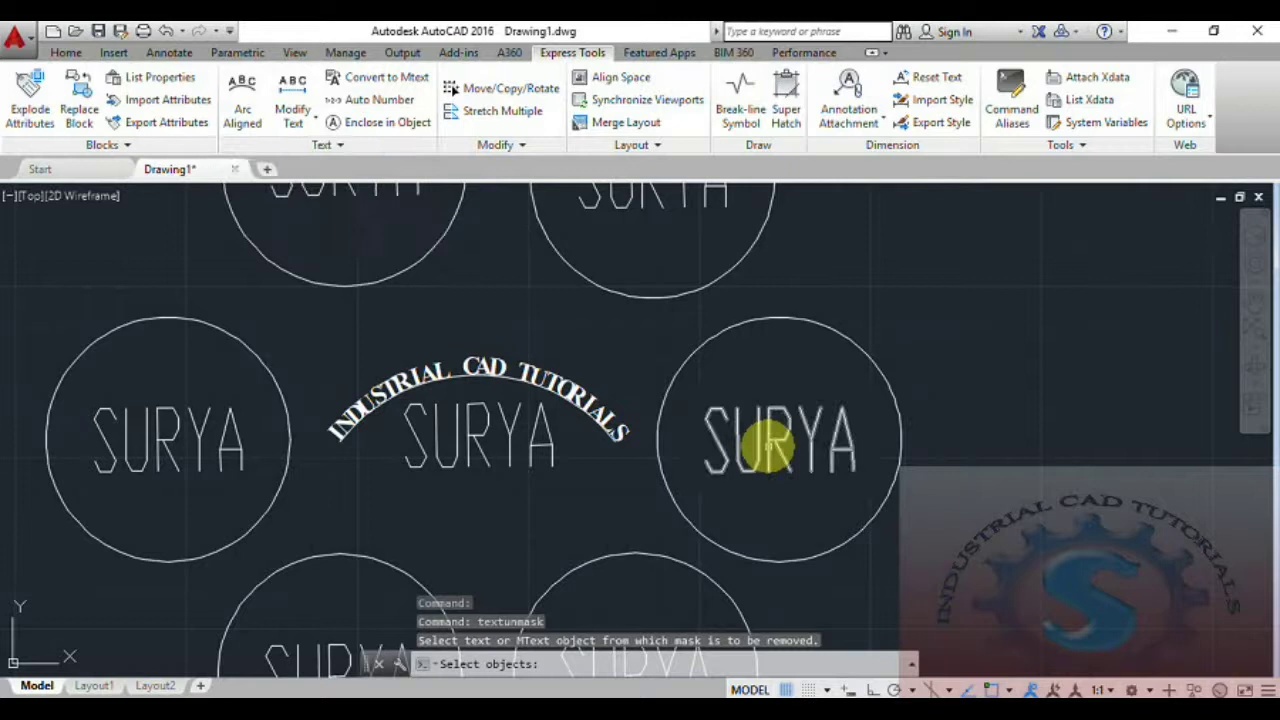
left_click(768, 445)
key("Return")
key("Escape")
key("Escape")
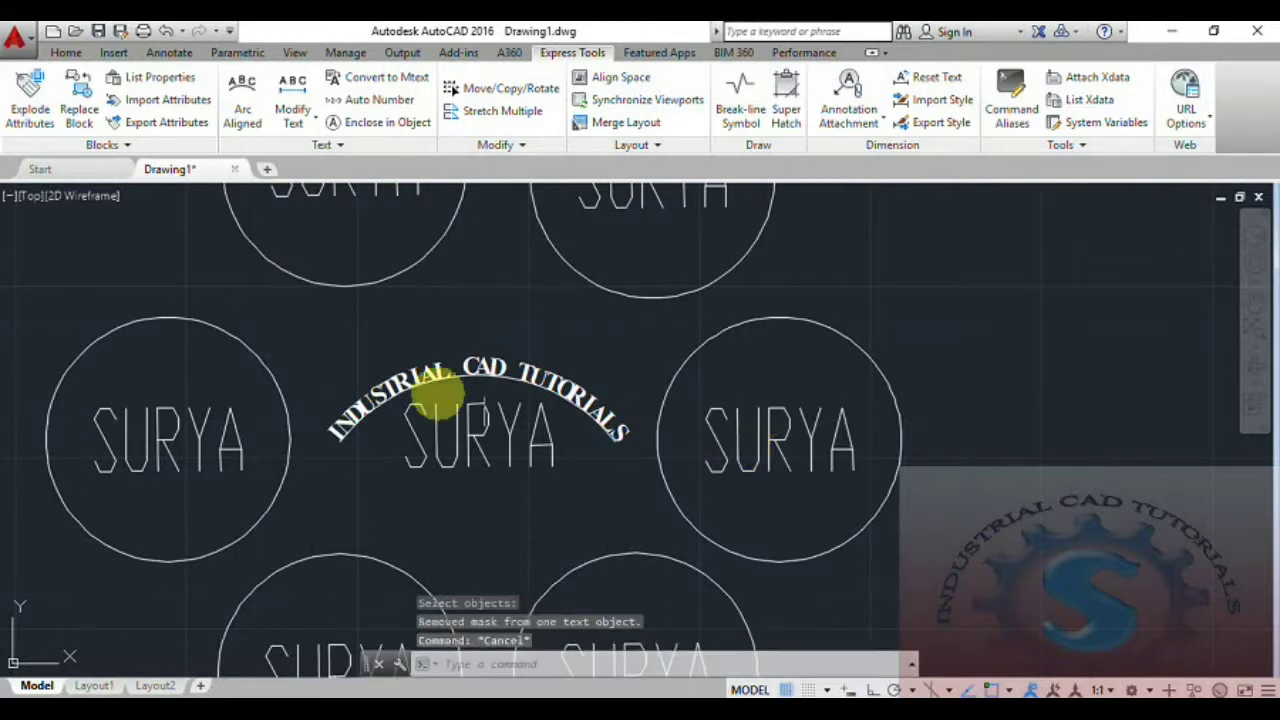
scroll(500, 477, "up", 4)
scroll(498, 480, "down", 4)
left_click(278, 148)
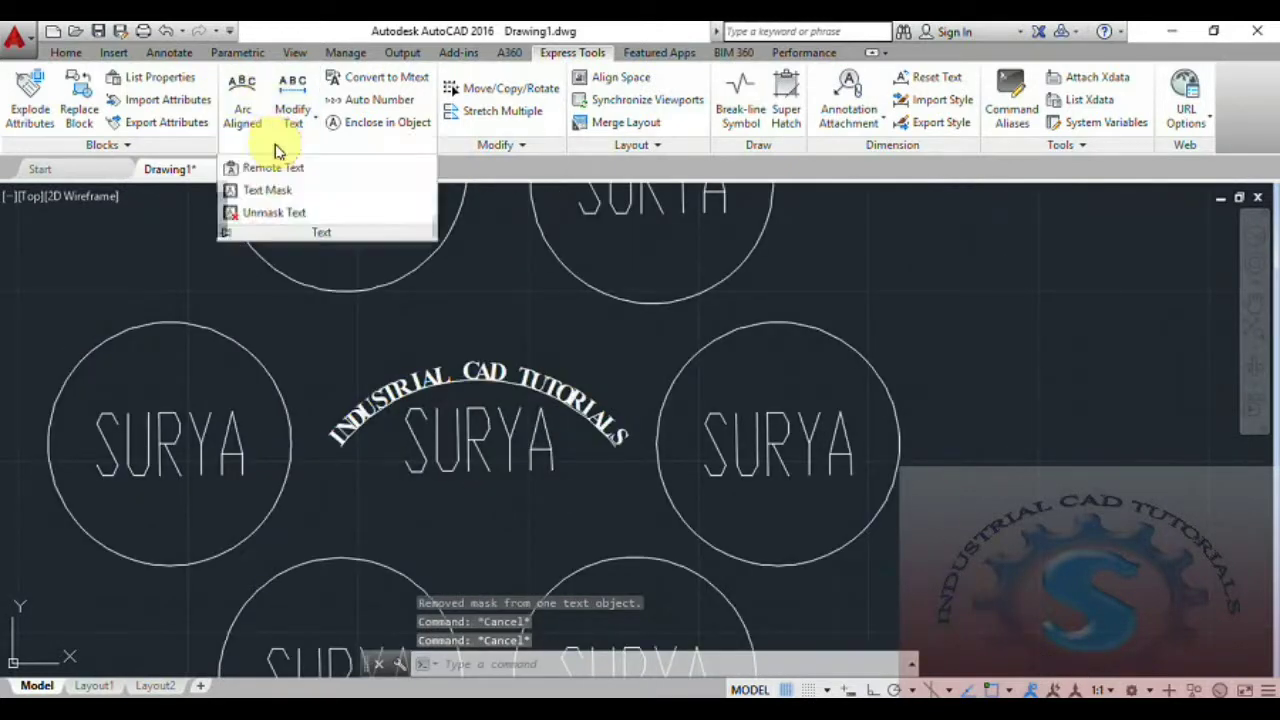
left_click(275, 170)
key("Escape")
key("Escape")
scroll(437, 452, "down", 2)
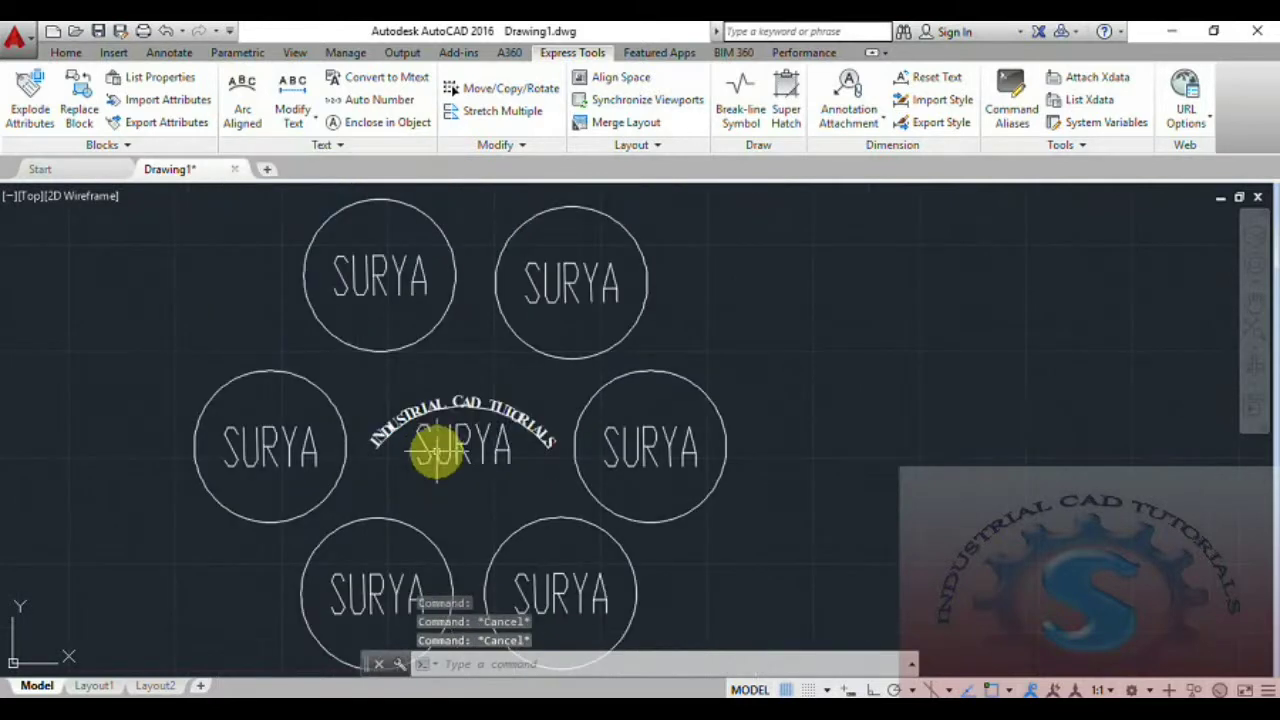
scroll(468, 425, "up", 2)
scroll(543, 434, "down", 2)
scroll(503, 463, "up", 2)
scroll(503, 463, "down", 2)
mouse_move(503, 463)
middle_mouse_down()
mouse_move(612, 472)
mouse_move(594, 460)
middle_mouse_up()
scroll(640, 476, "down", 3)
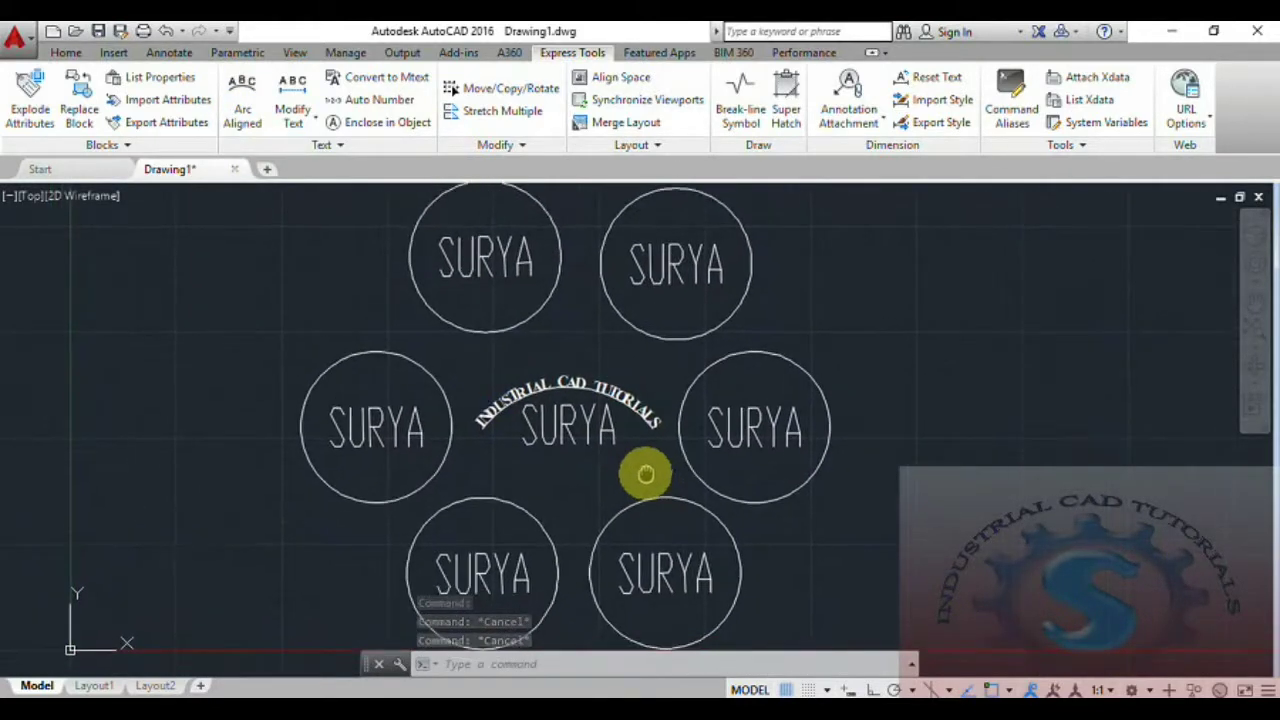
scroll(641, 472, "up", 3)
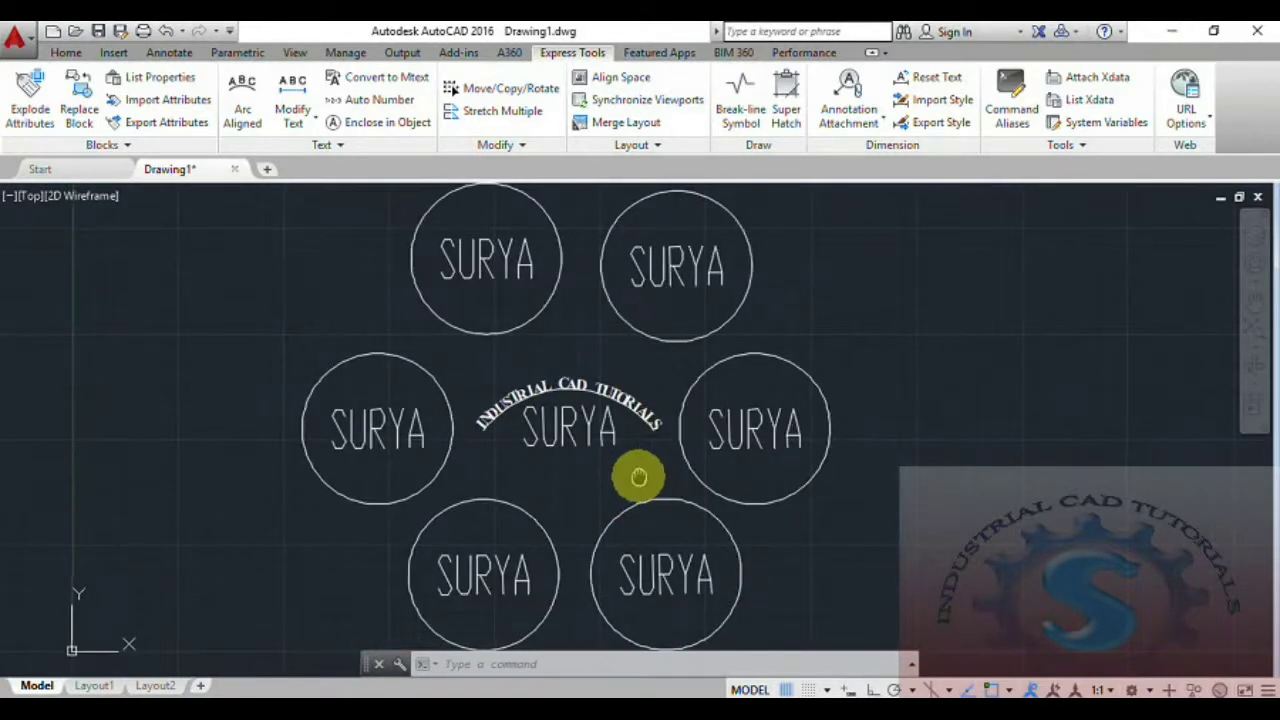
Set the color of the upper-left circle to Red.
middle_click_drag(632, 474, 627, 469)
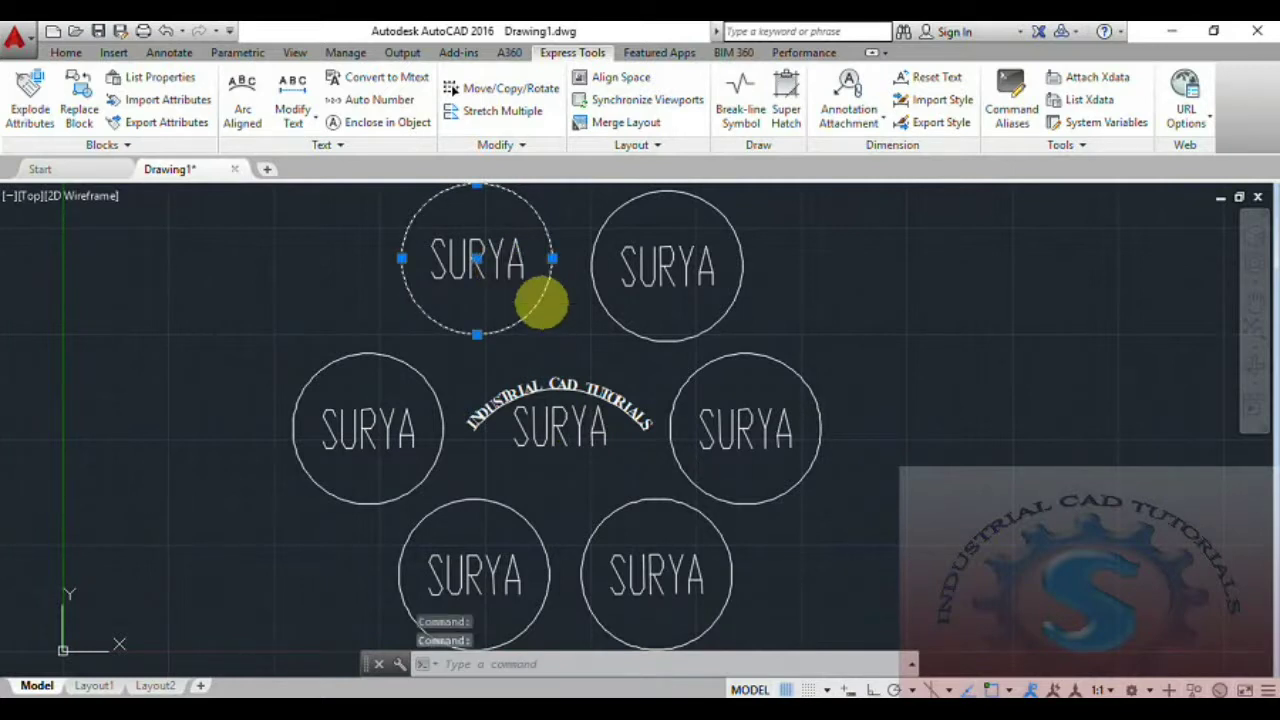
left_click_drag(897, 105, 897, 143)
left_click(747, 141)
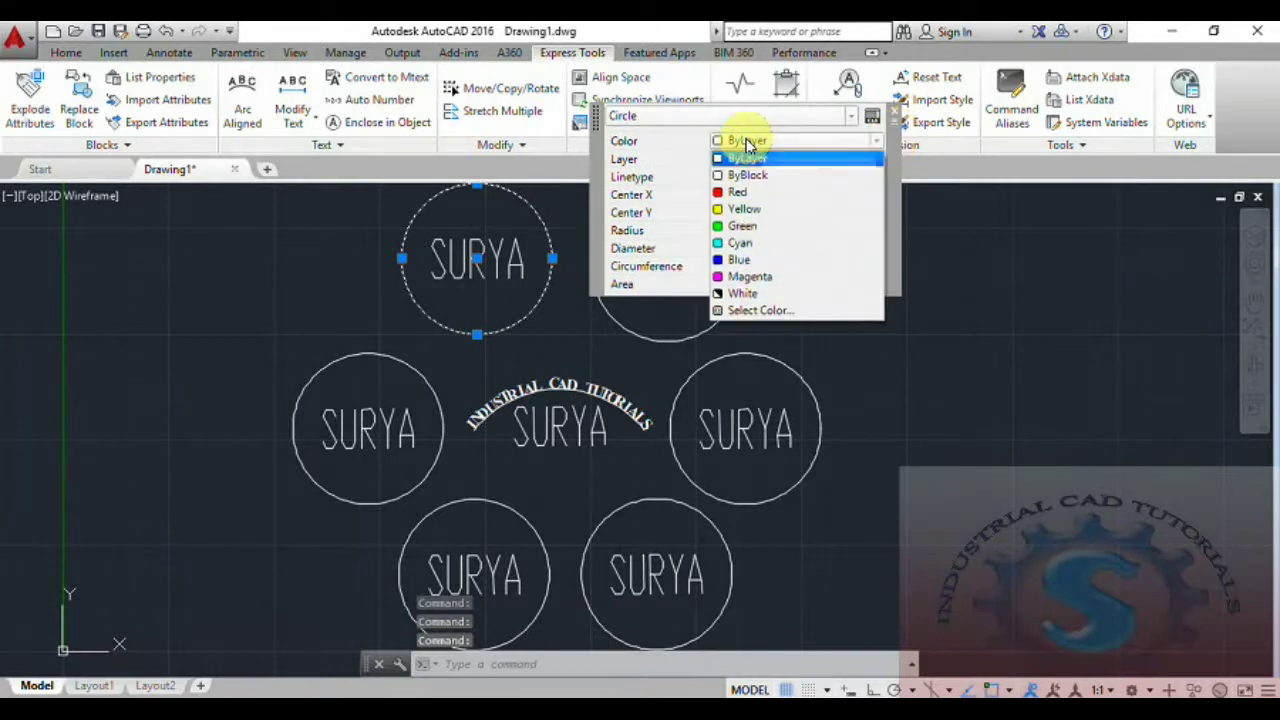
left_click(760, 190)
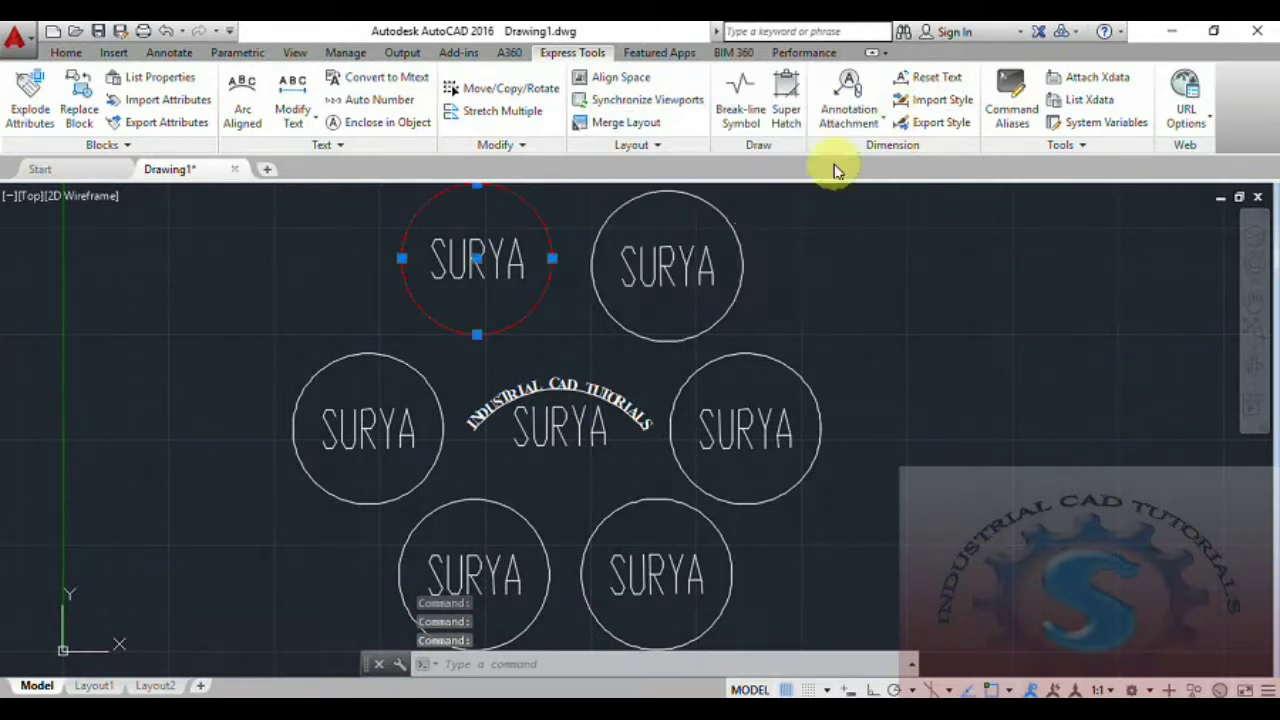
left_click(737, 240)
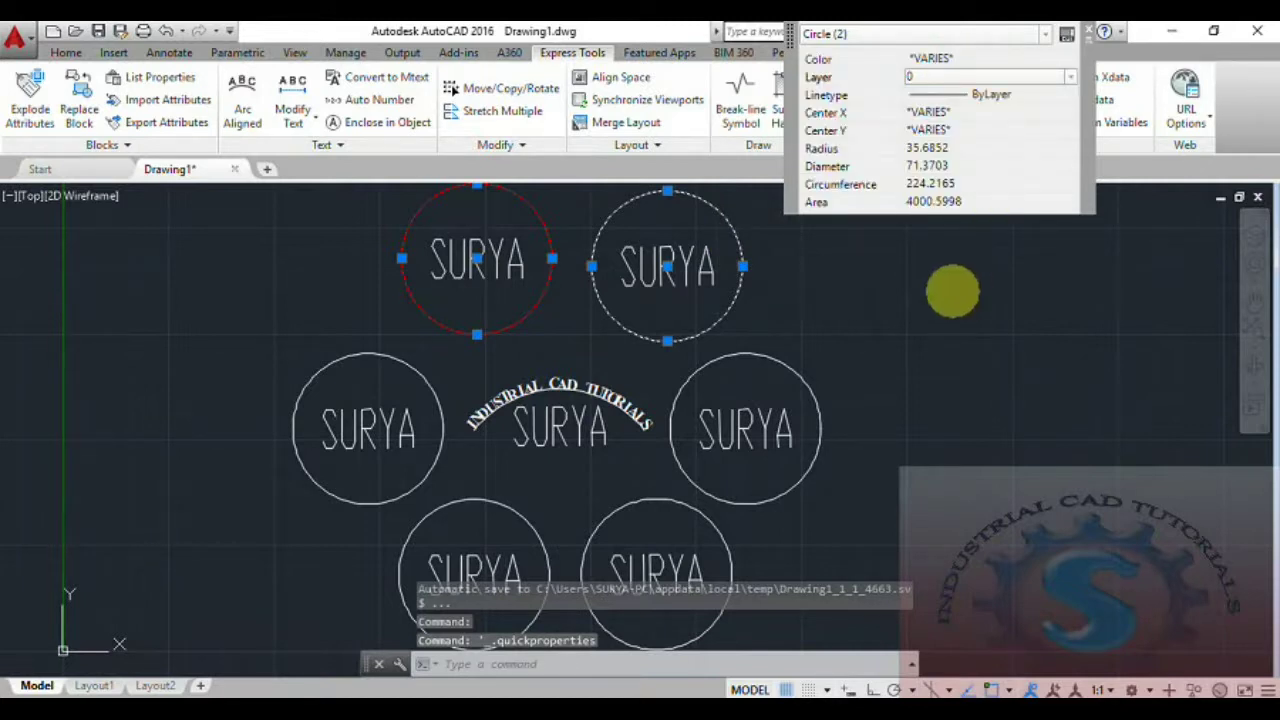
left_click(945, 286)
key("Escape")
key("Escape")
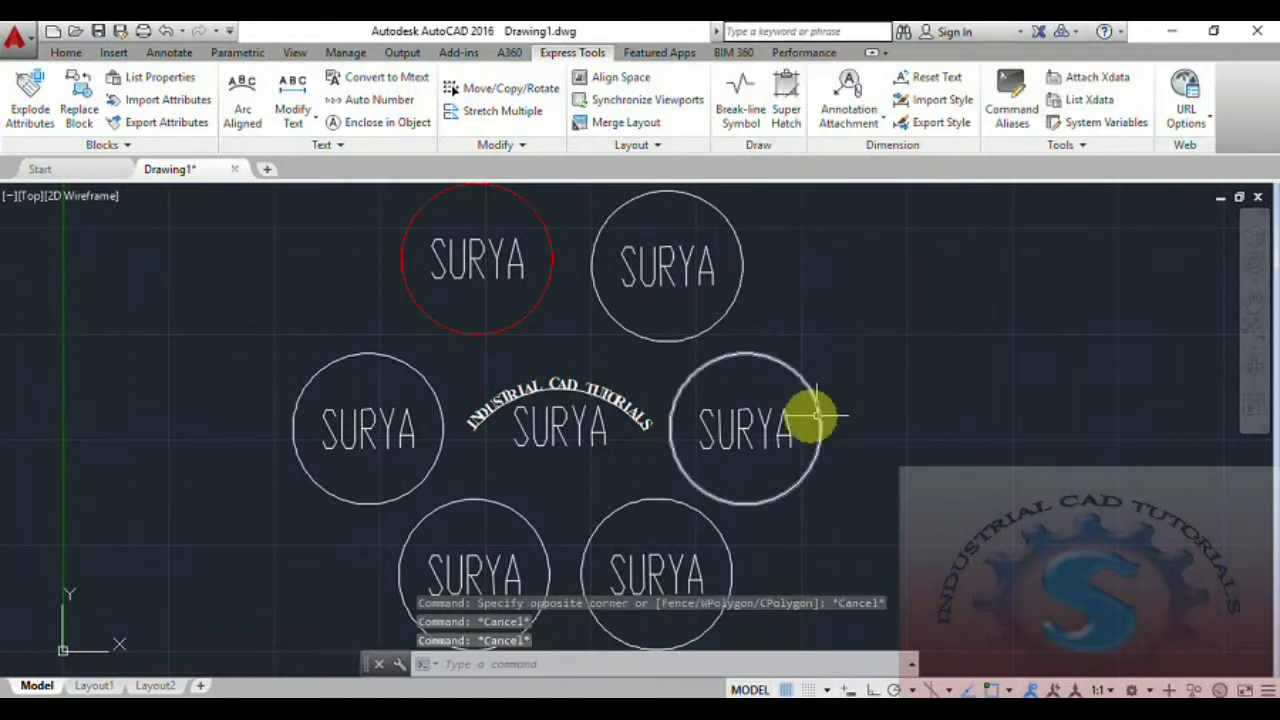
Set the color of the circle directly right of the arc-aligned text to Blue and clear the selection.
middle_click_drag(814, 414, 780, 394)
left_click(788, 390)
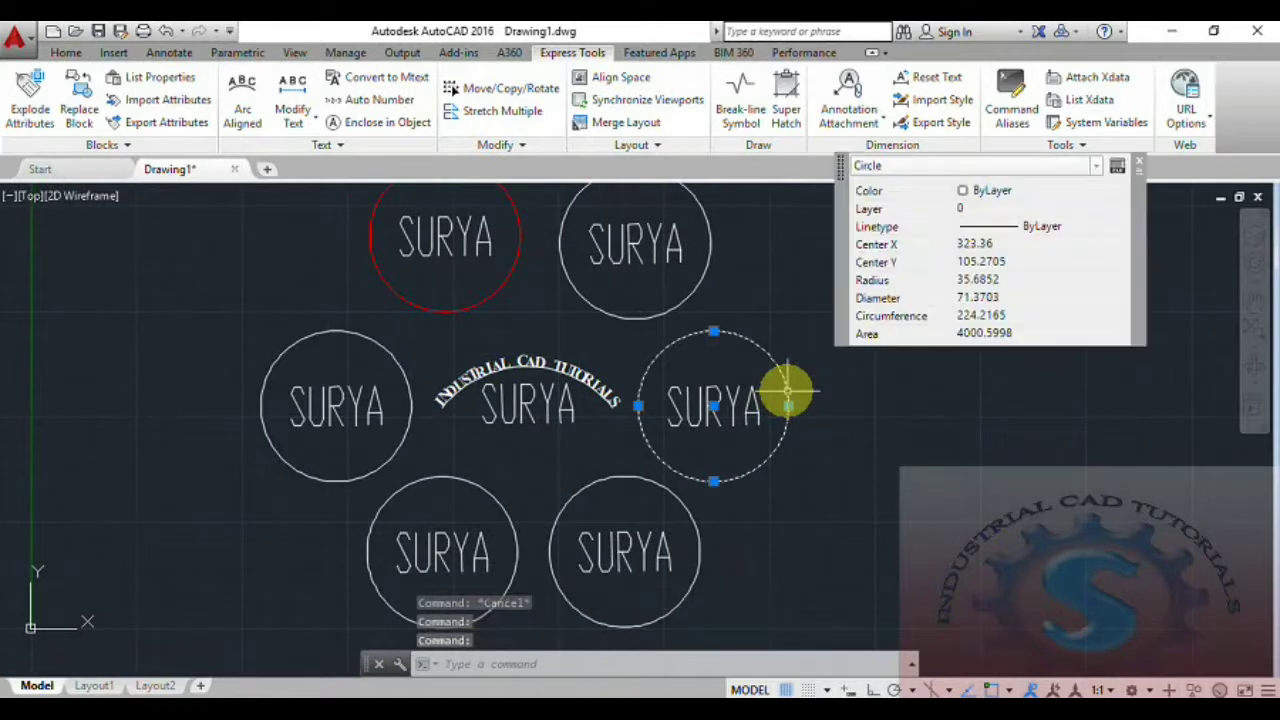
left_click(986, 192)
left_click(990, 312)
left_click(906, 430)
key("Escape")
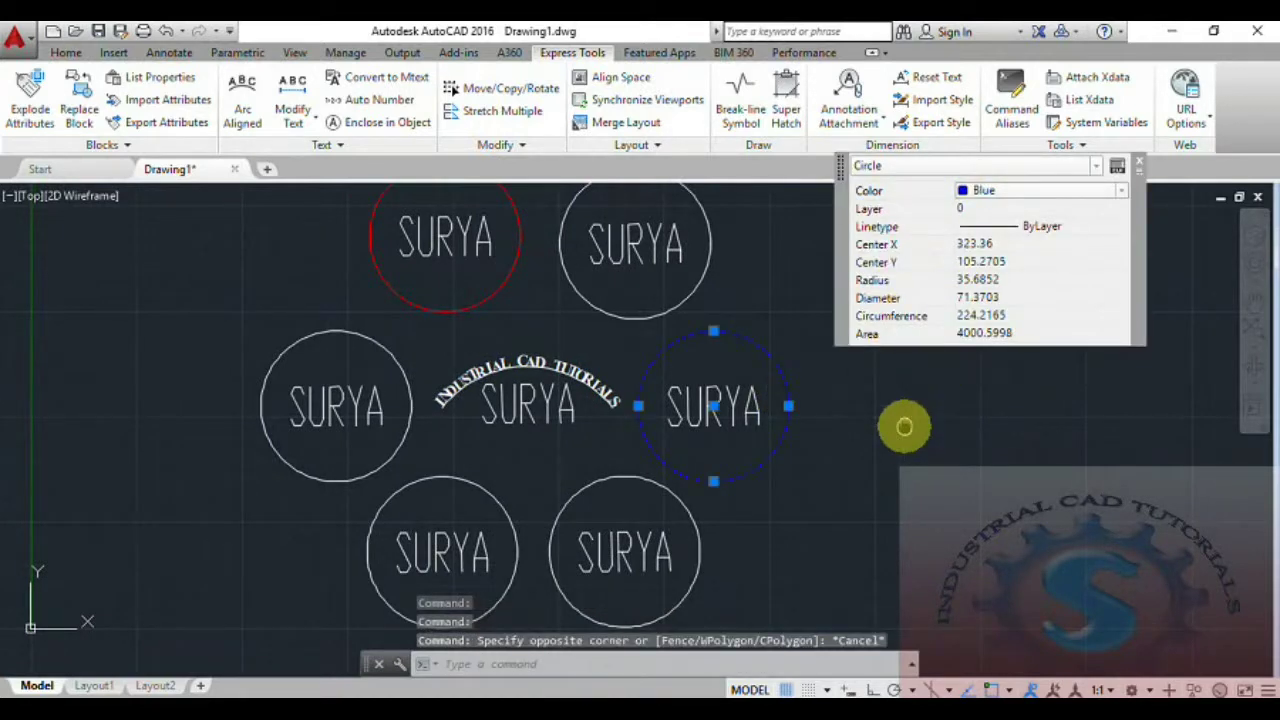
key("Escape")
Set the color of the lower-left circle to Green and clear the selection.
middle_click_drag(789, 451, 822, 427)
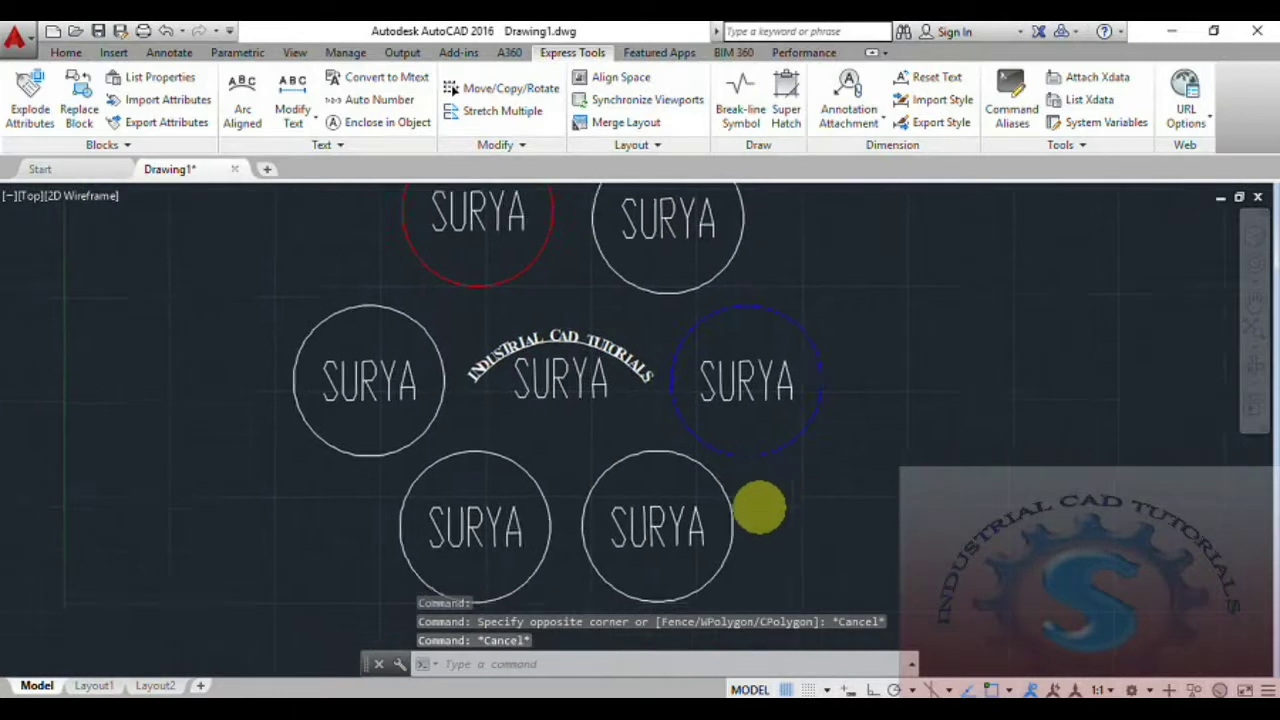
scroll(759, 507, "down", 2)
left_click(622, 510)
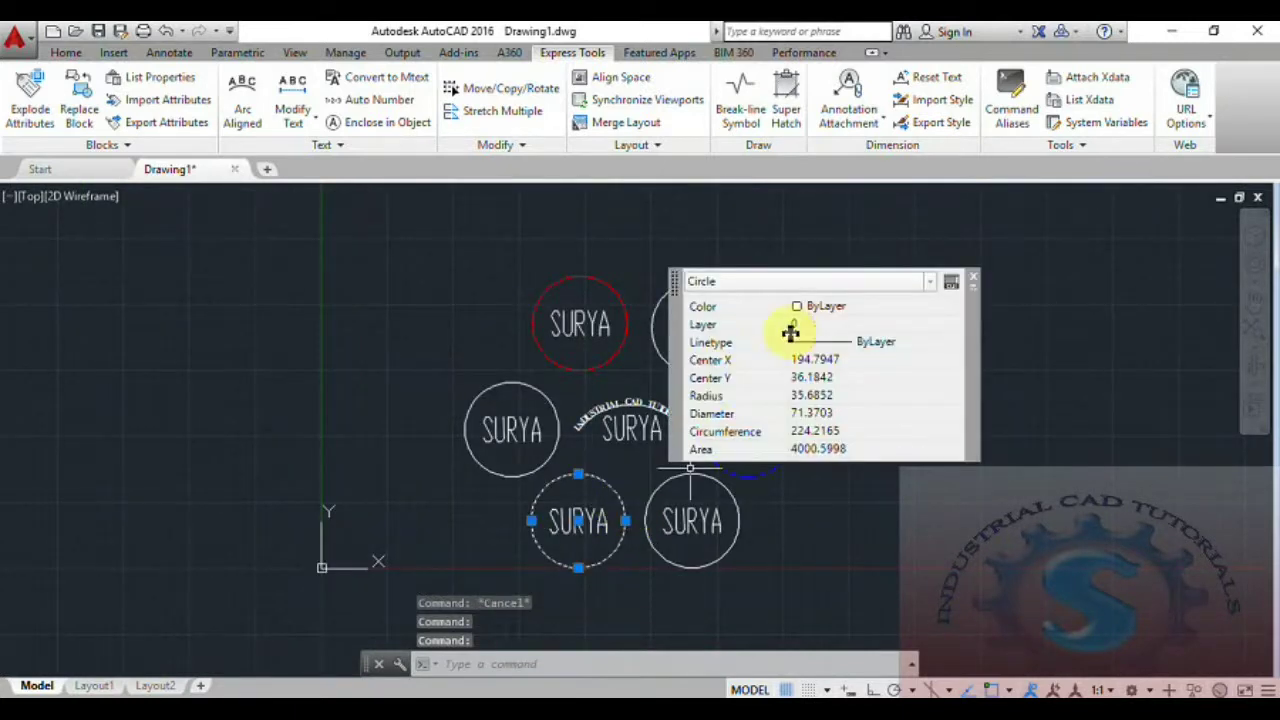
left_click(826, 308)
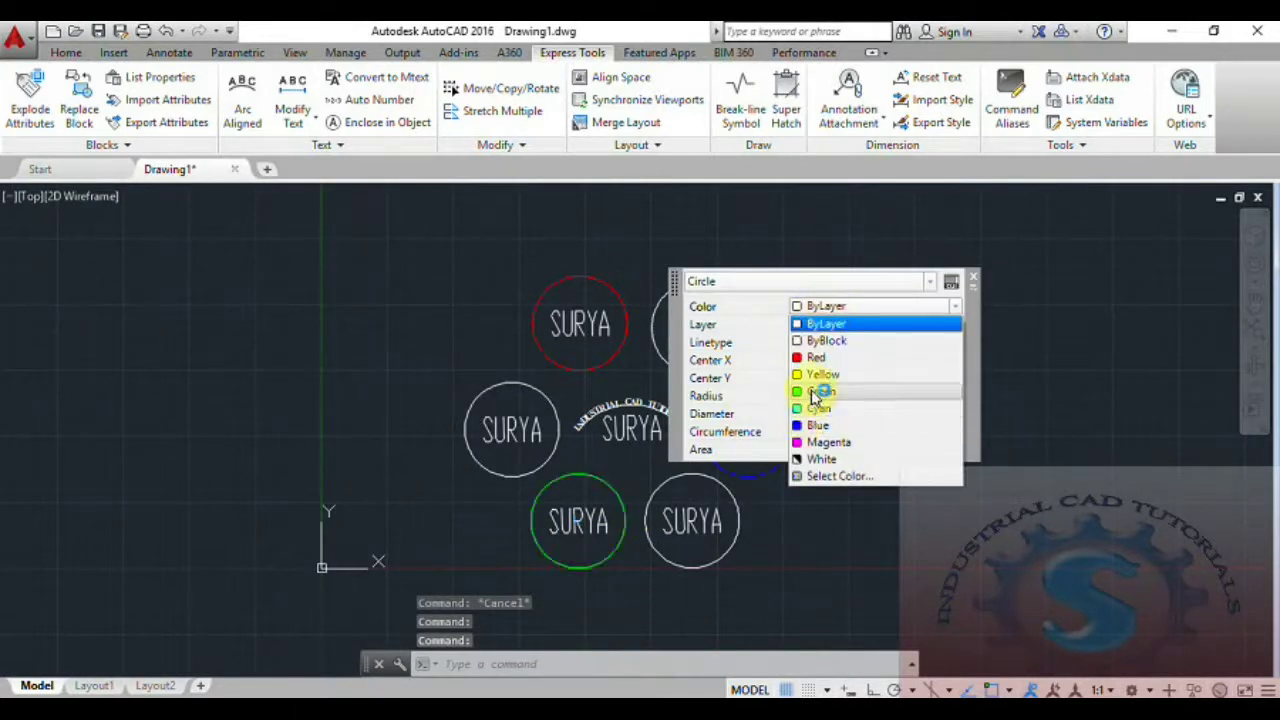
left_click(820, 389)
left_click(972, 276)
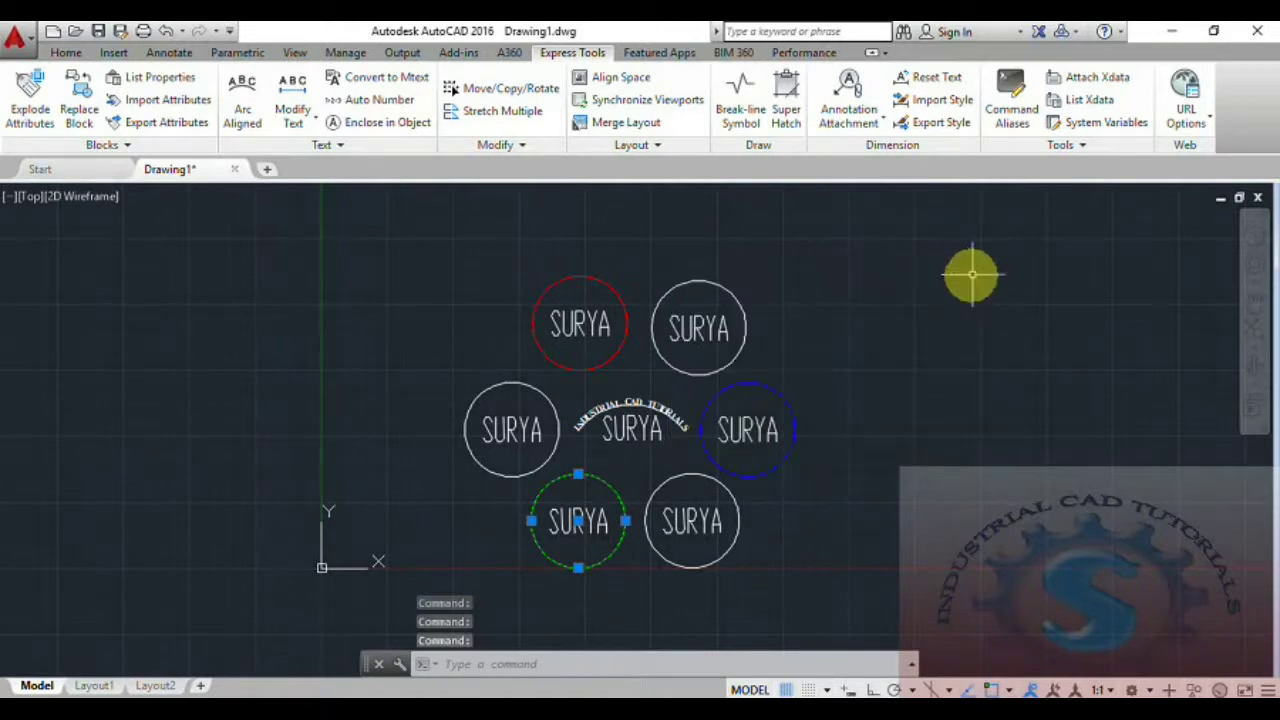
key("Escape")
scroll(748, 447, "up", 2)
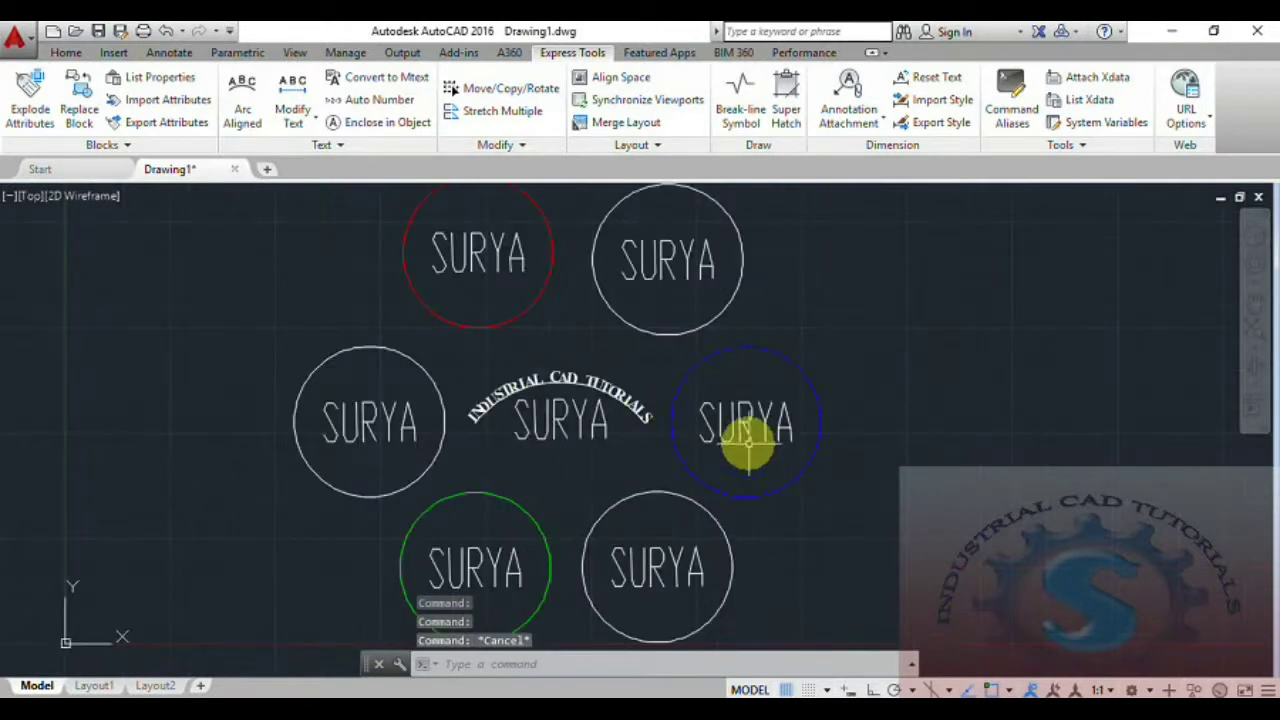
left_click(563, 426)
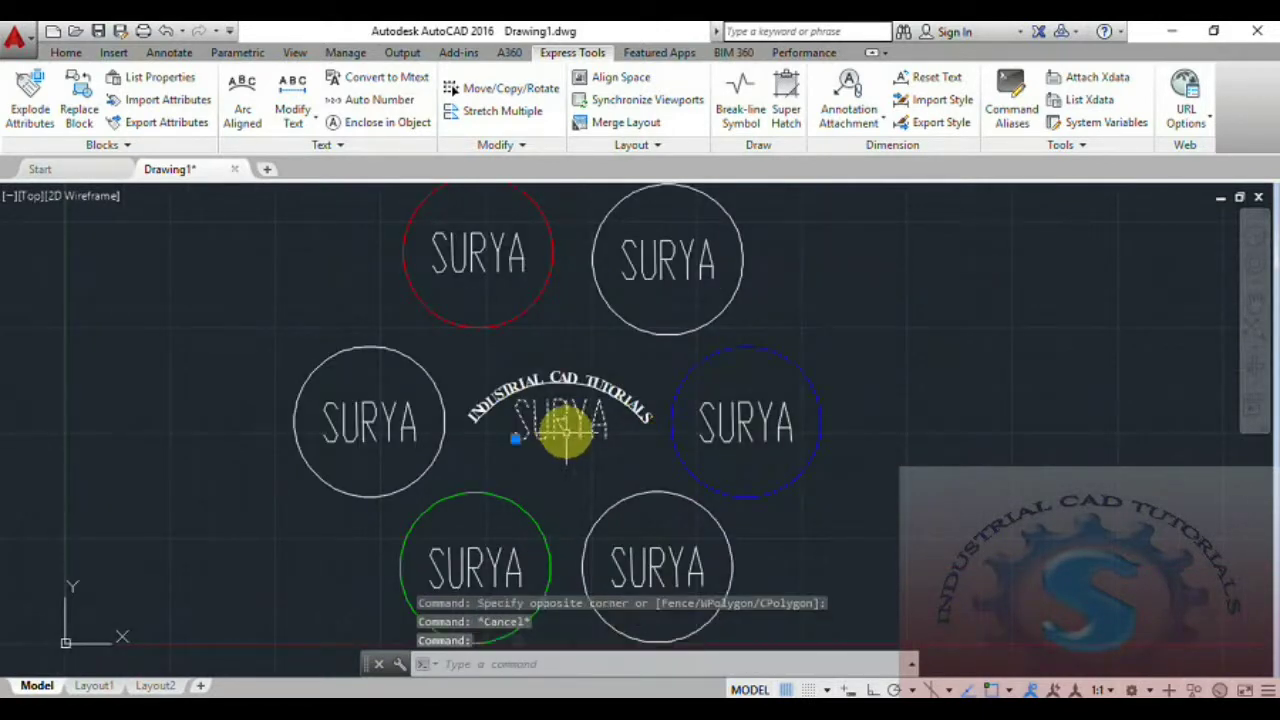
double_click(565, 435)
left_click(560, 429)
key("Escape")
double_click(560, 429)
key("Escape")
Review the general, text and geometry properties of the text beneath the arc-aligned text, and clear the selection.
left_click(540, 432)
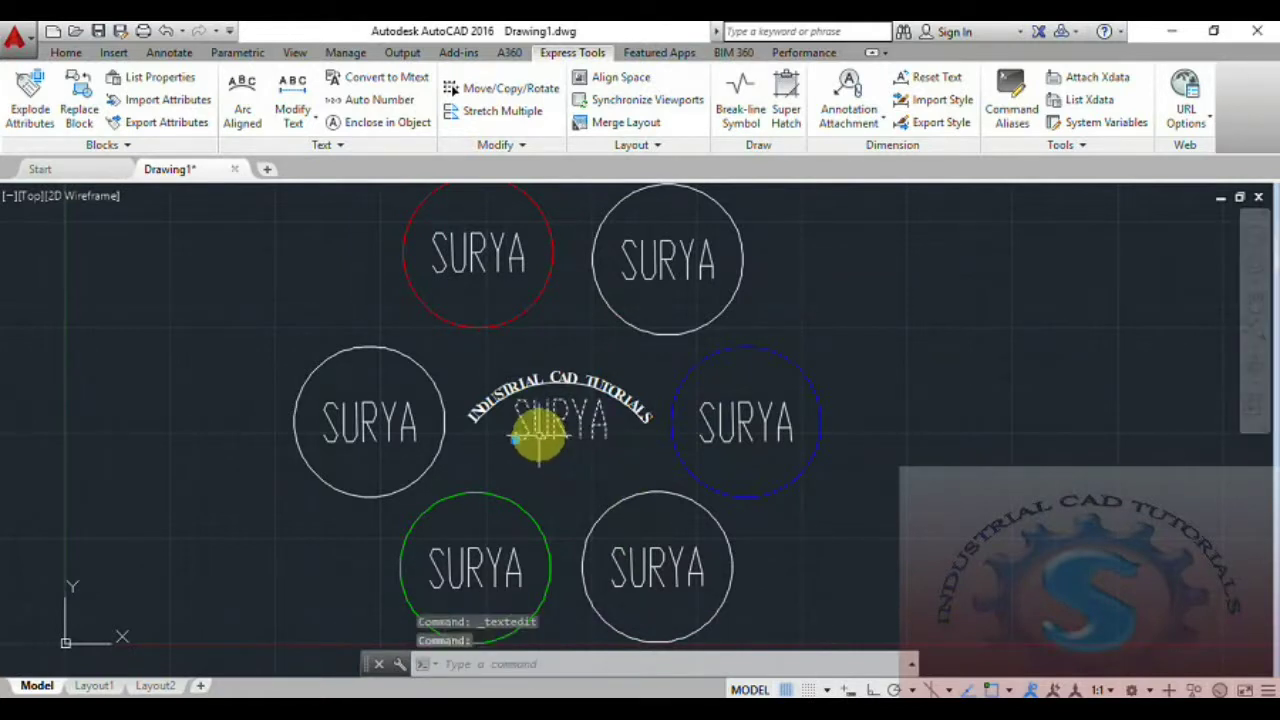
right_click(538, 435)
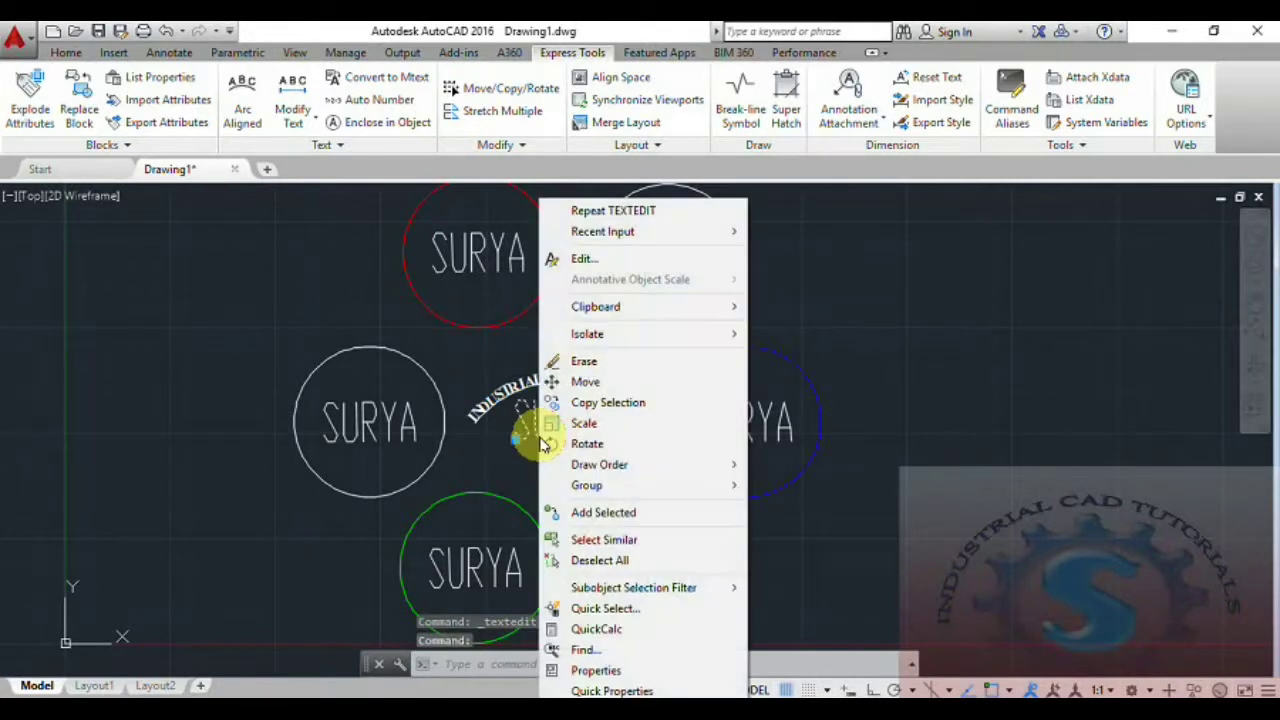
left_click(596, 670)
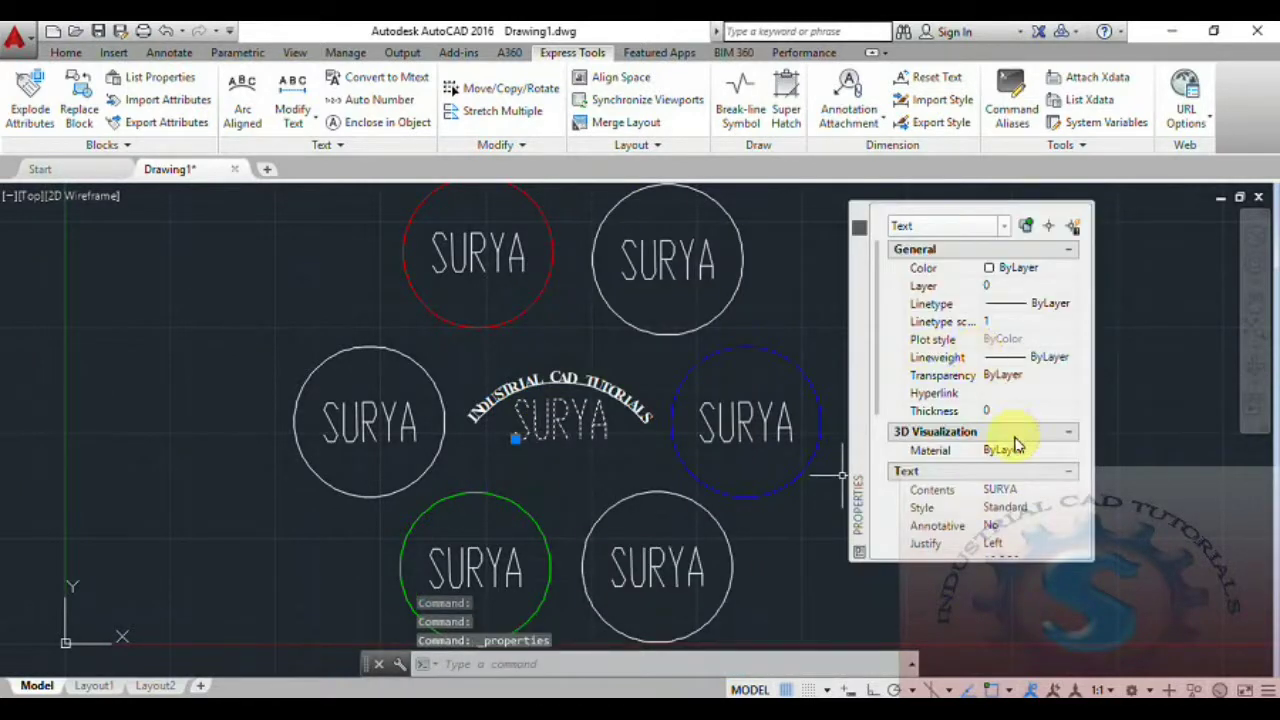
scroll(1015, 445, "down", 5)
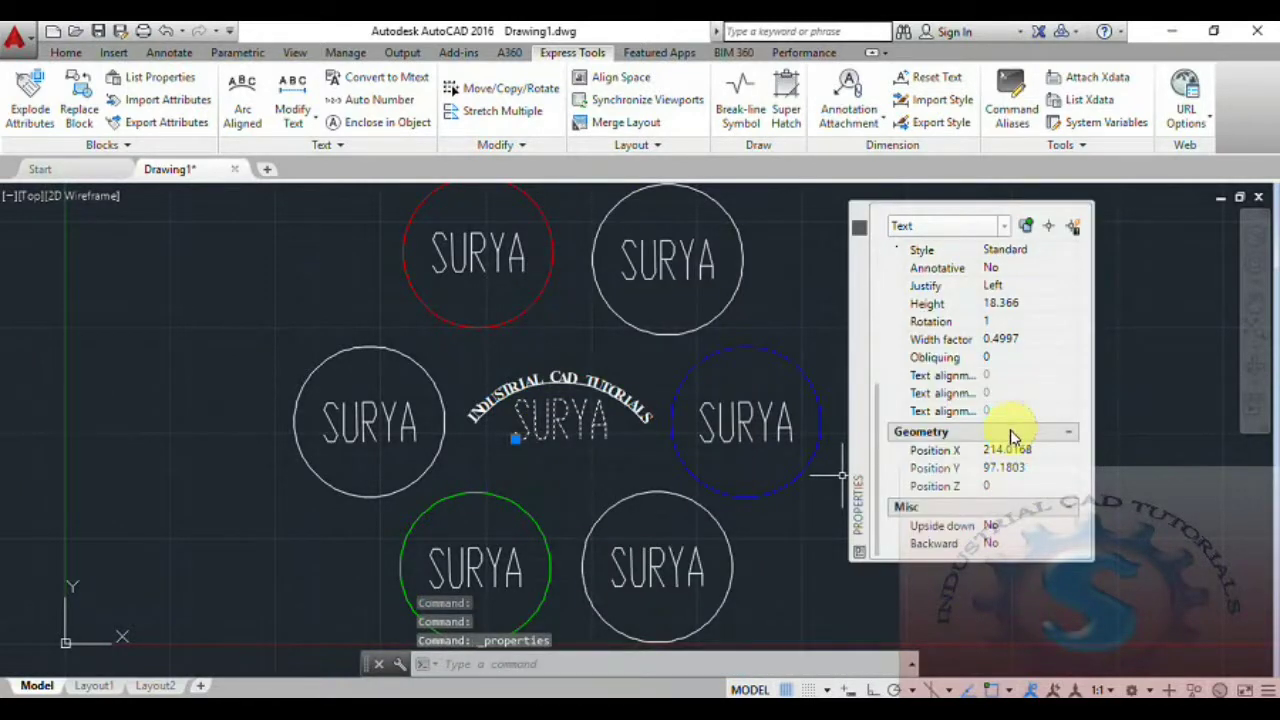
scroll(1001, 473, "up", 5)
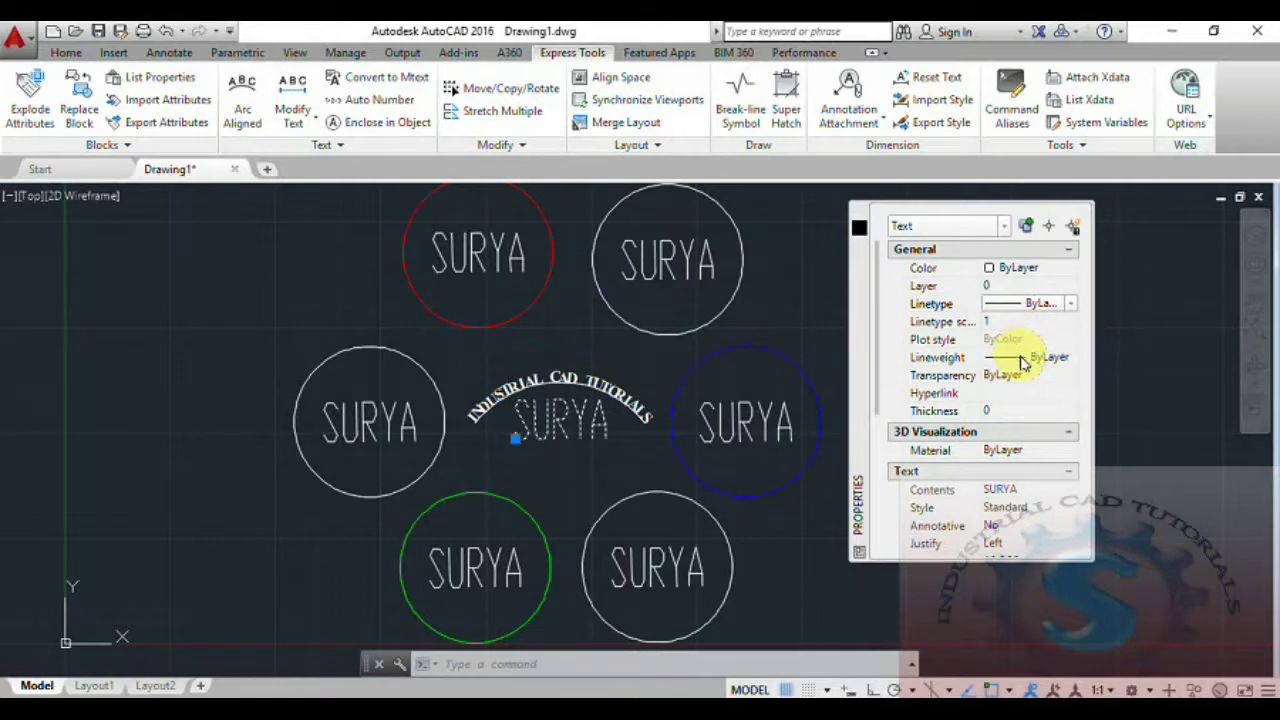
left_click(857, 218)
key("Escape")
key("Escape")
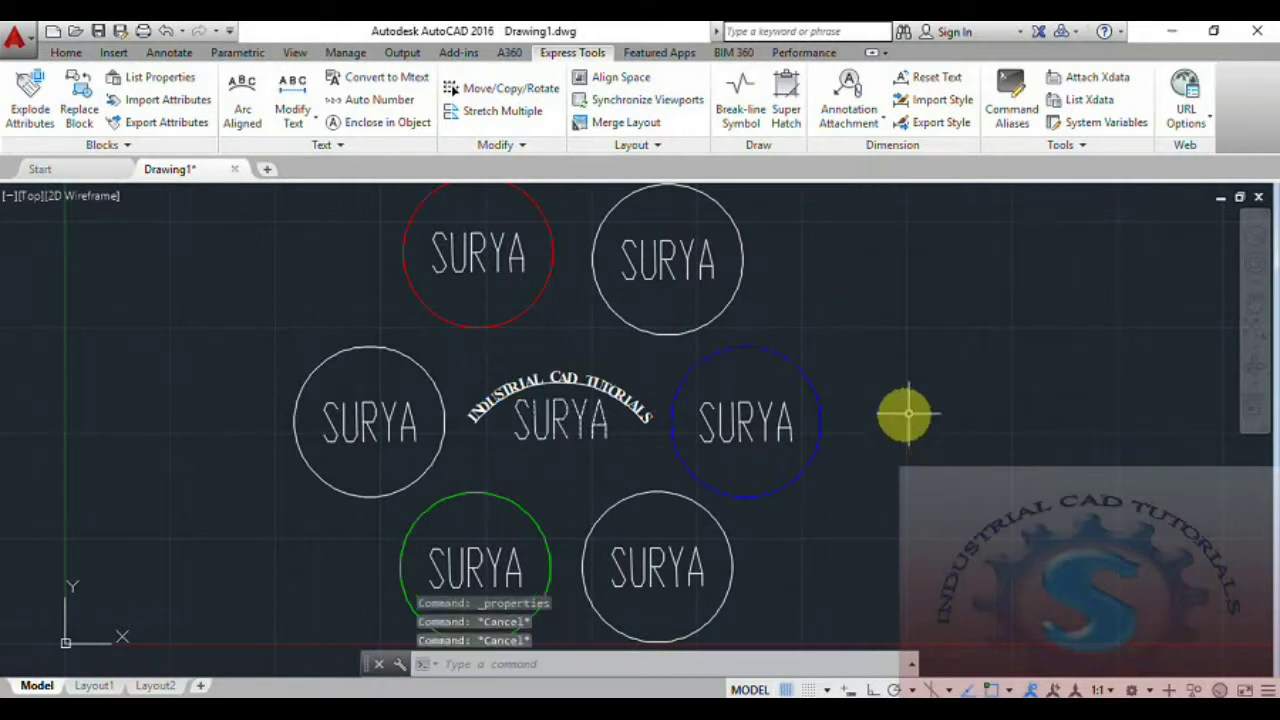
scroll(875, 415, "down", 2)
scroll(875, 415, "up", 2)
middle_click_drag(866, 449, 889, 420)
scroll(666, 374, "up", 4)
mouse_move(666, 374)
middle_mouse_down()
mouse_move(843, 390)
mouse_move(794, 417)
mouse_move(808, 400)
mouse_move(800, 423)
middle_mouse_up()
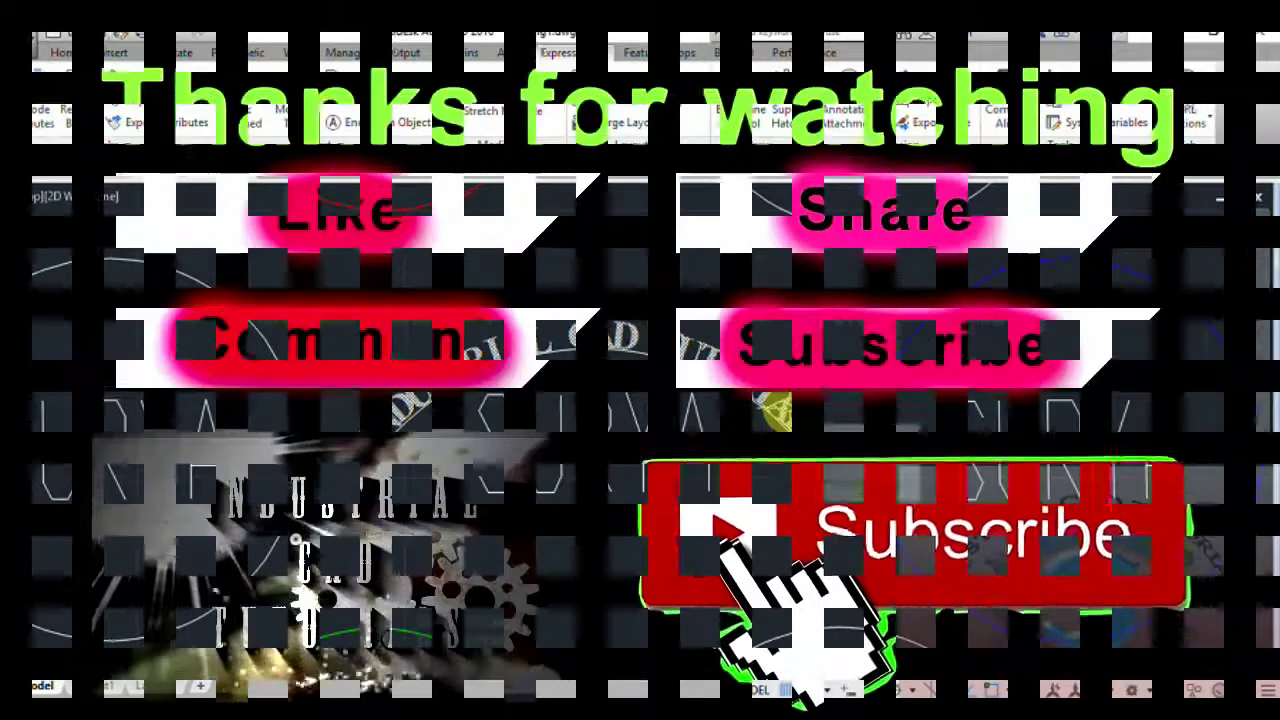